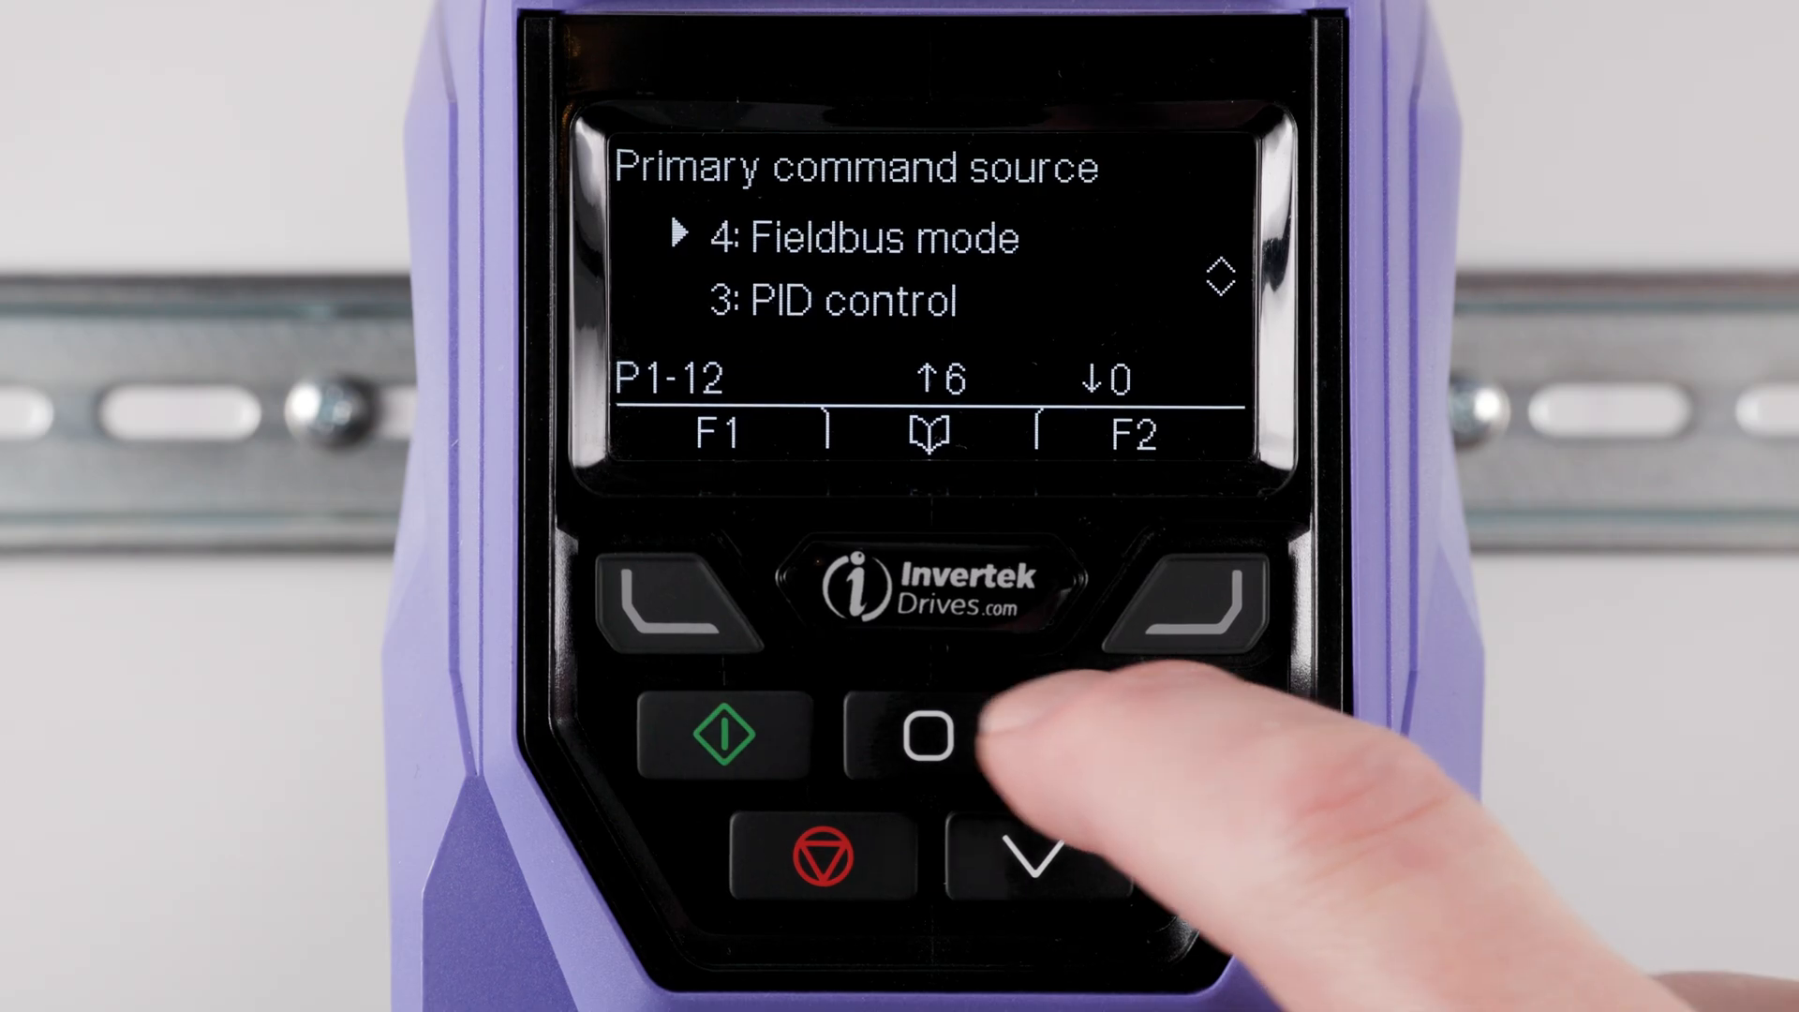
left_click(928, 736)
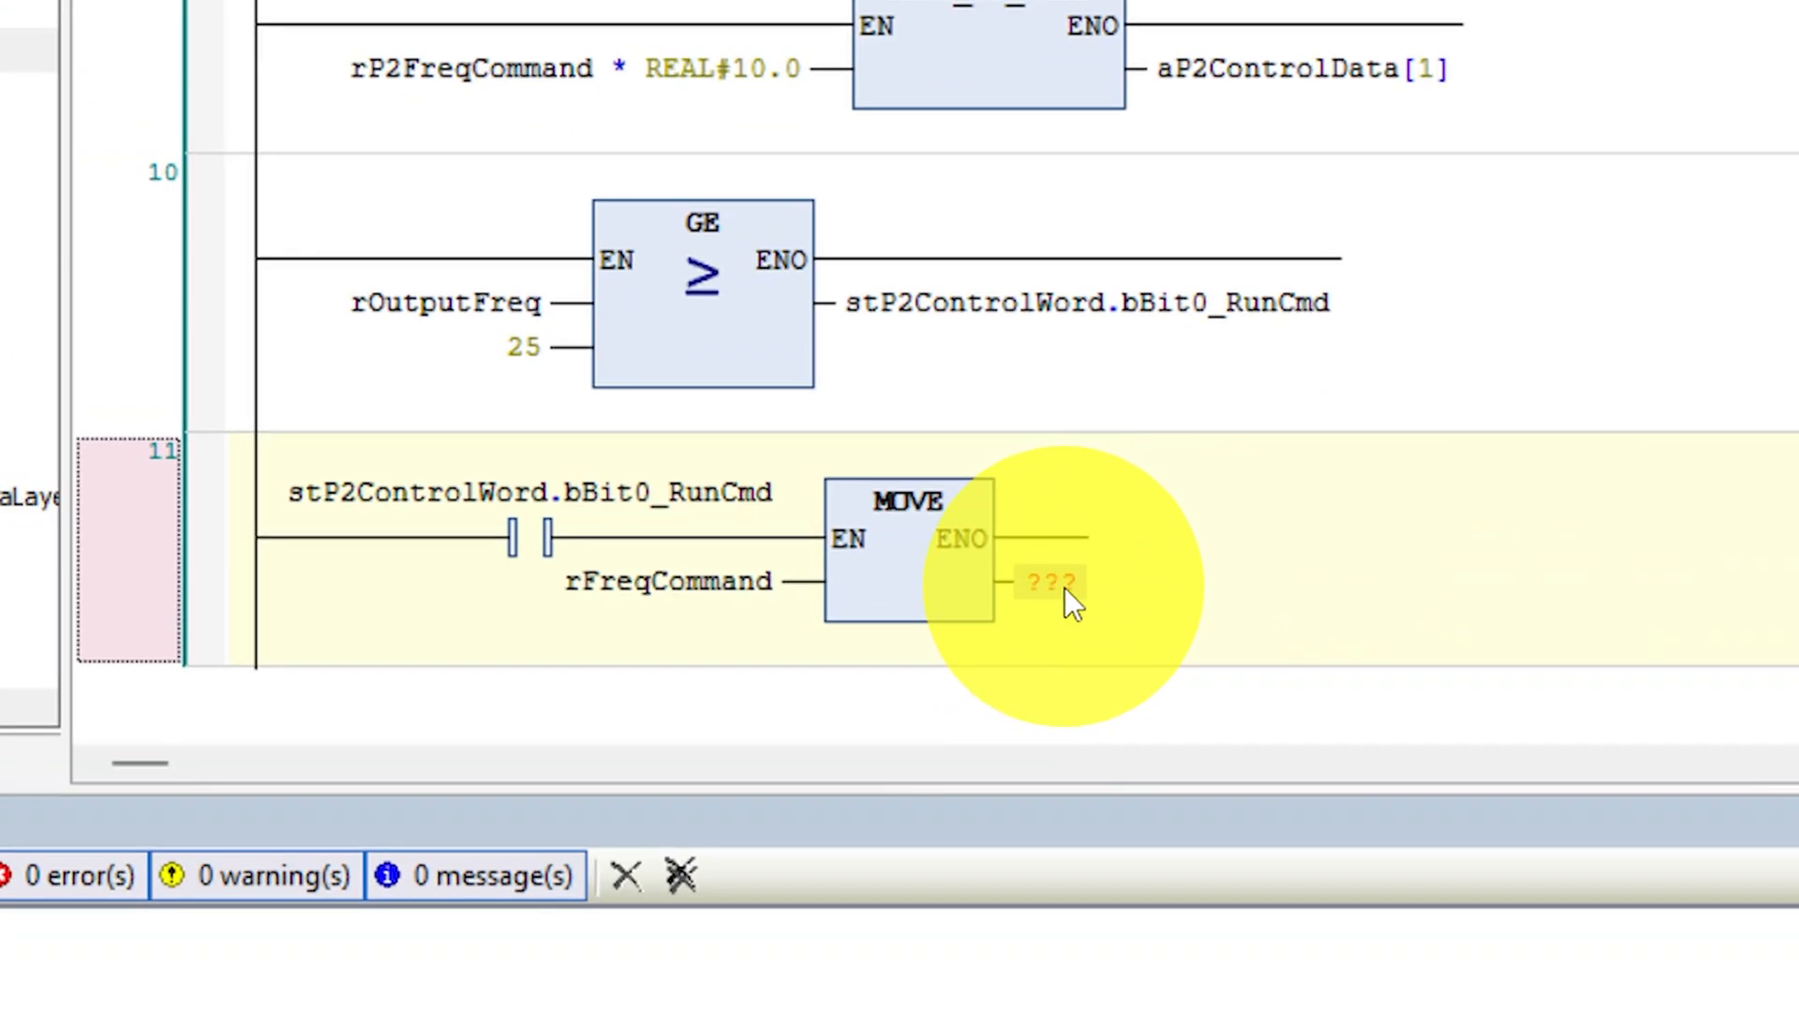
- Assign rP2FreqCommand to the output of the MOVE block in network 11 of prgEFC01
left_click(927, 646)
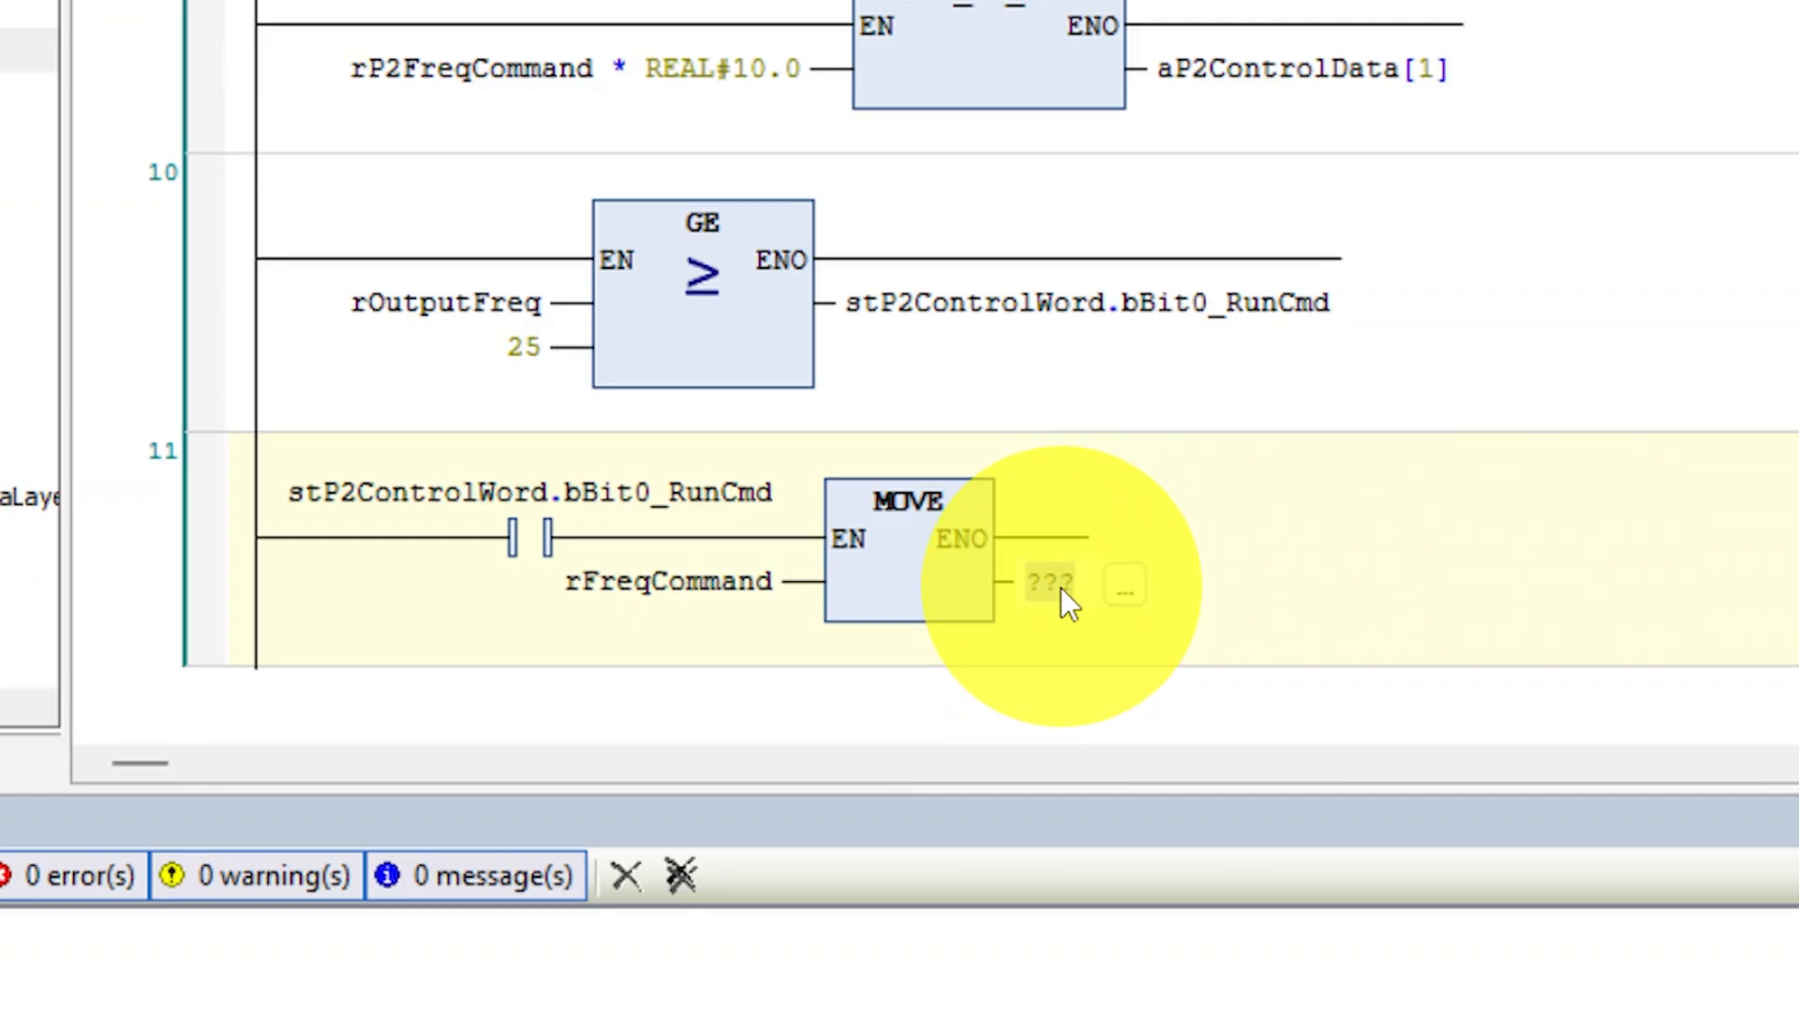
key("BackSpace")
type("rP2FreqCommand")
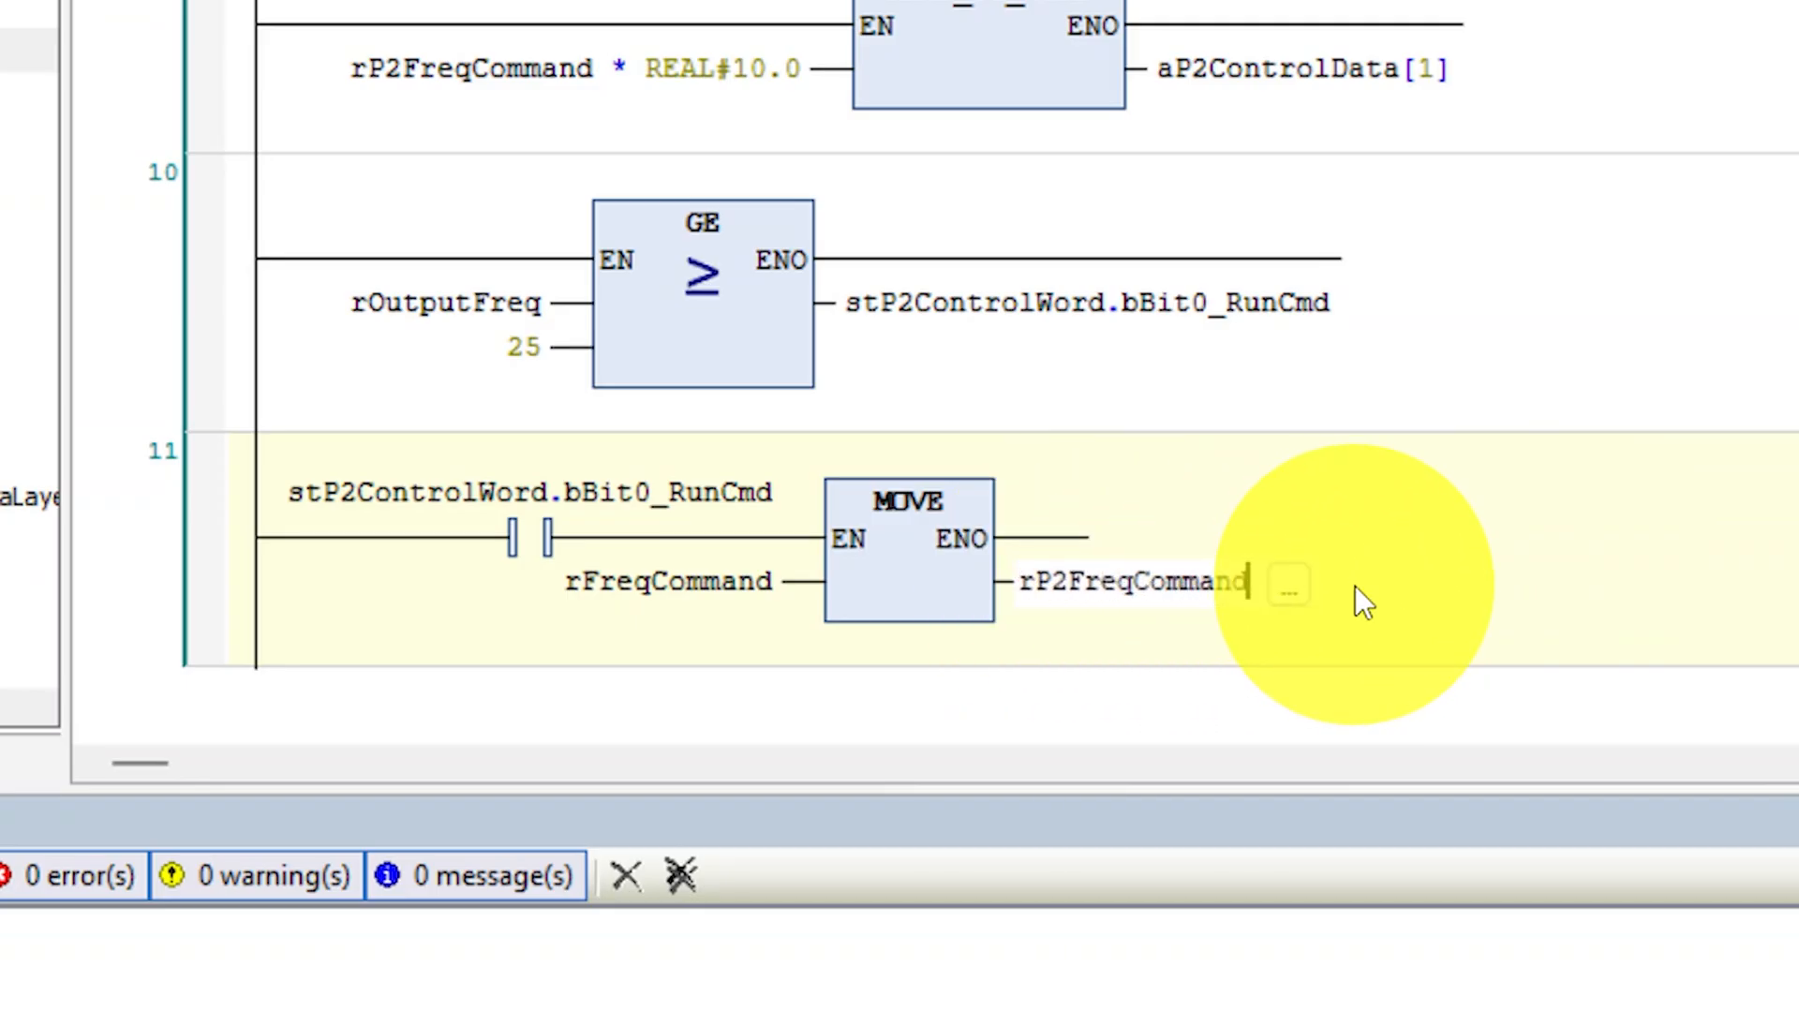
key("Return")
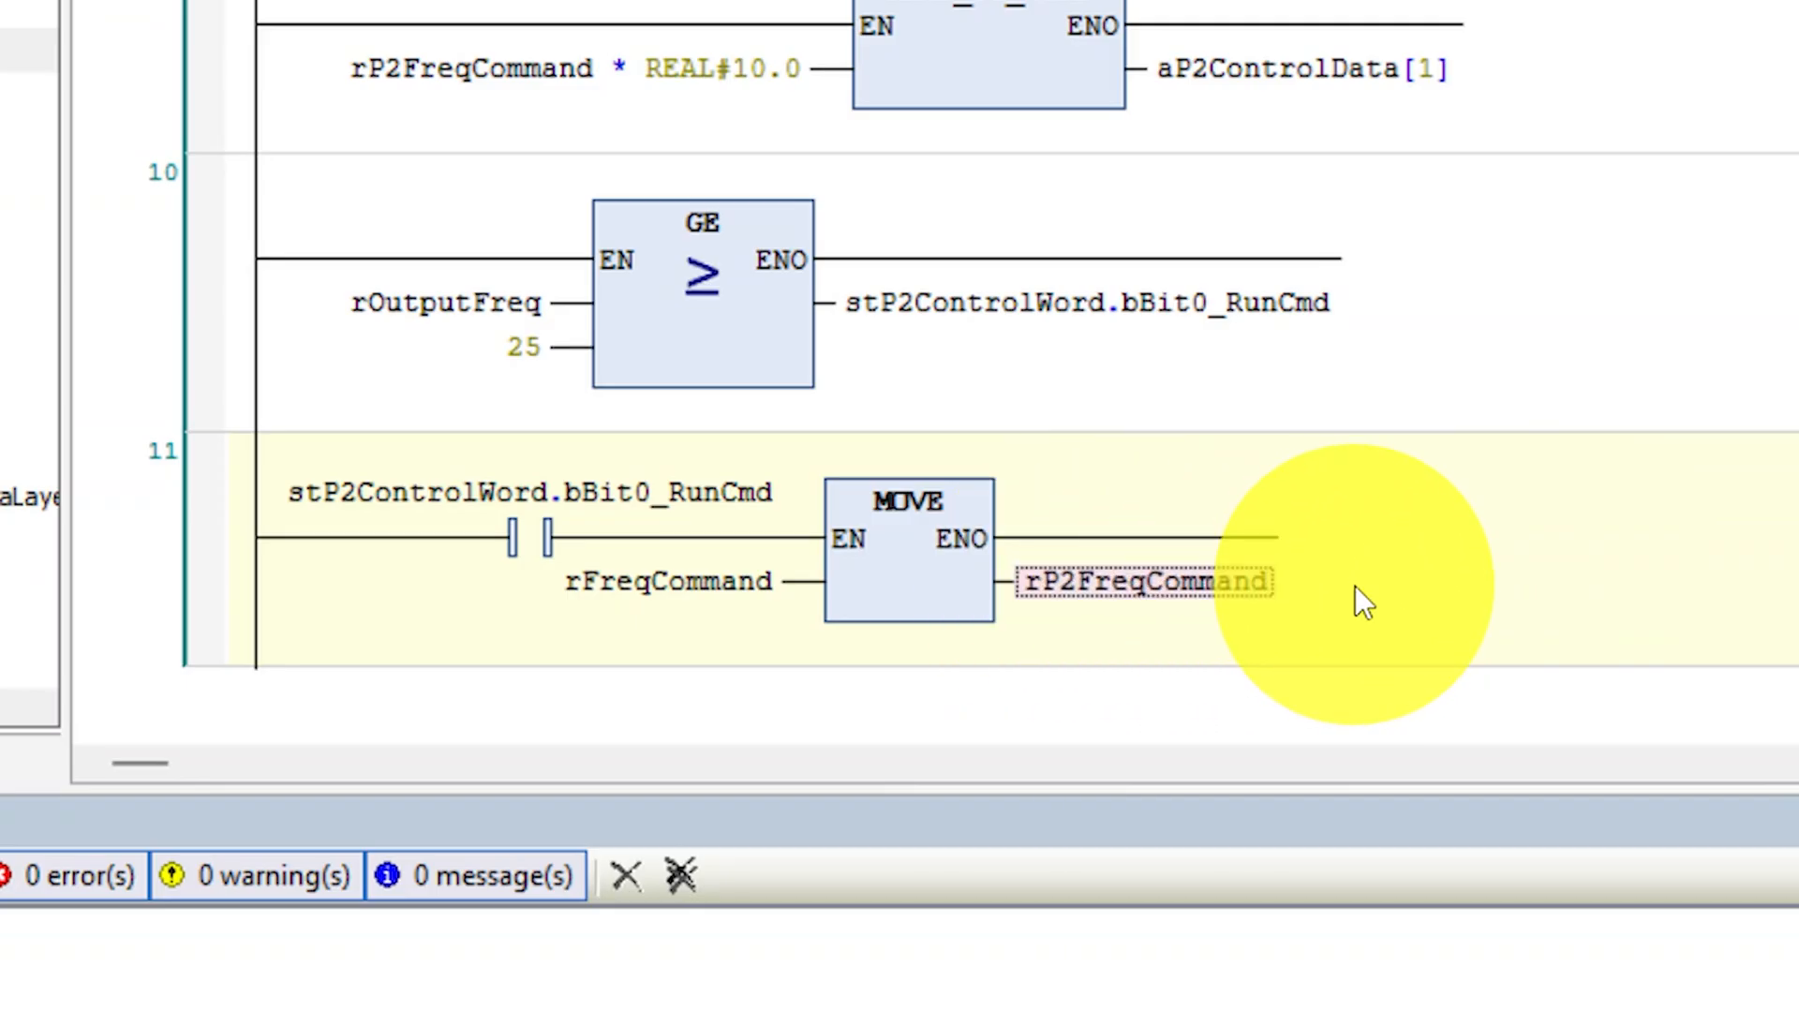
left_click(1587, 544)
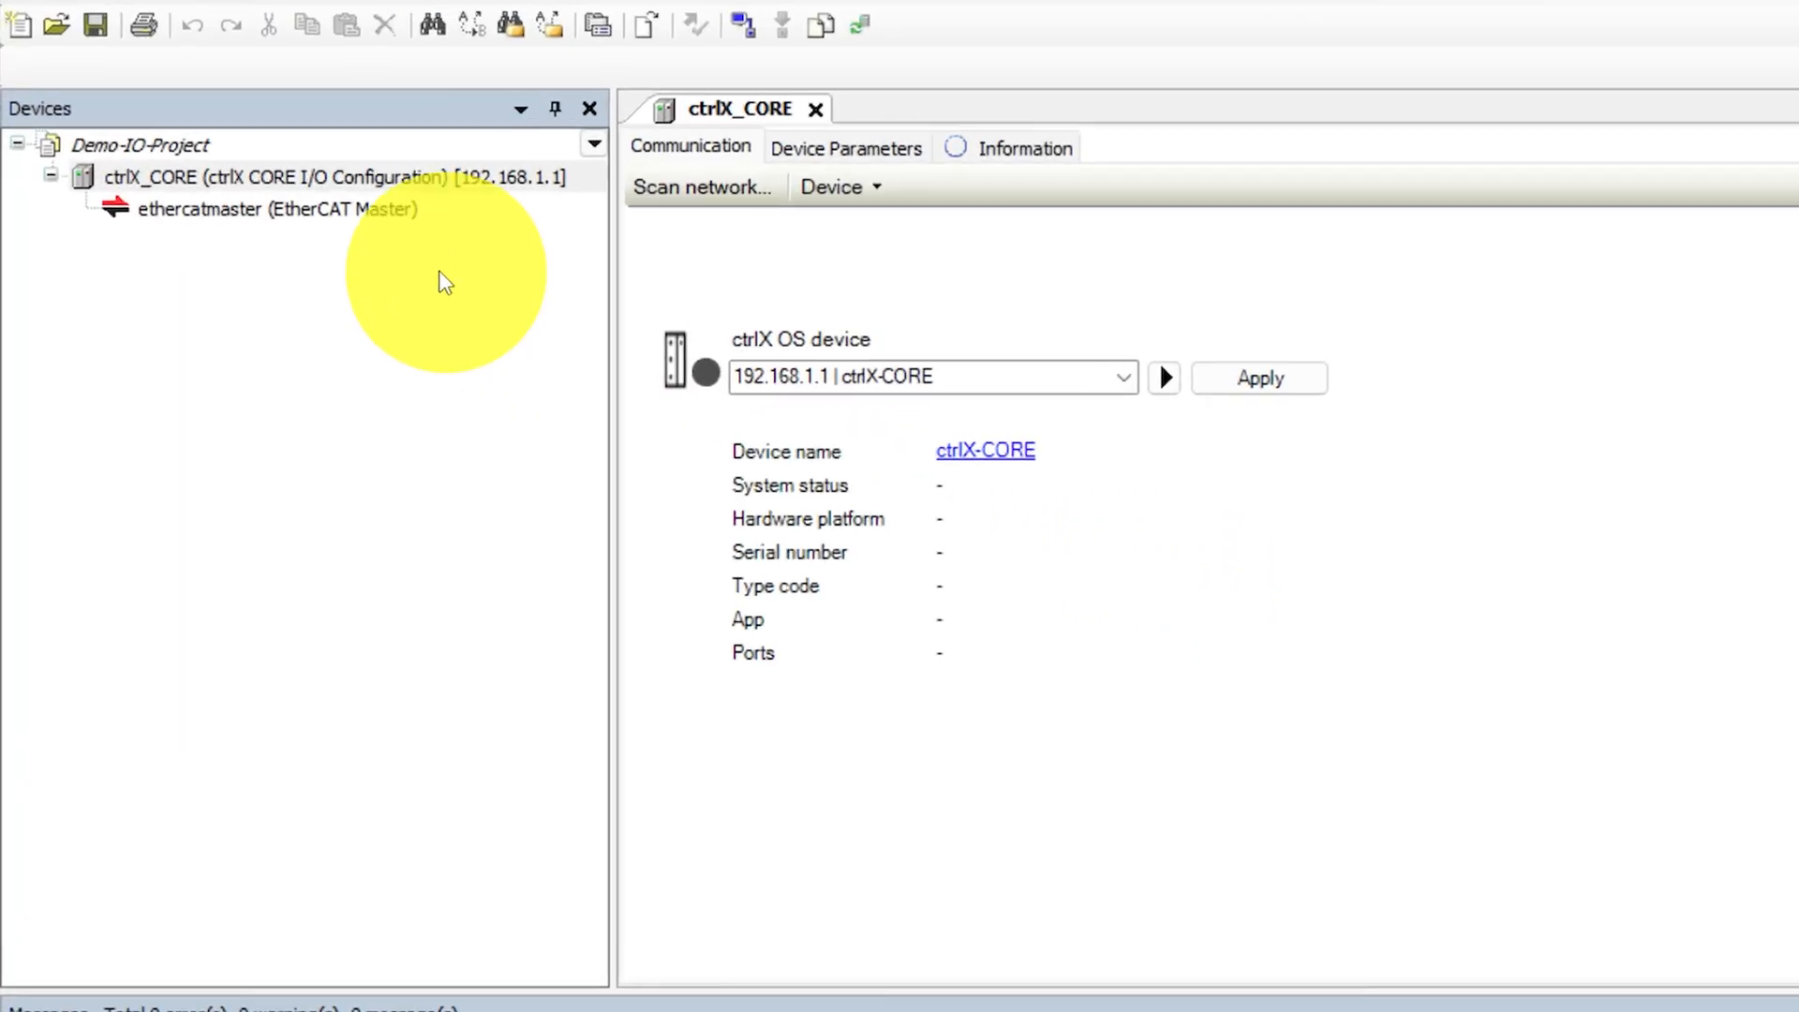
- Start a device scan on the ethercatmaster of Demo-IO-Project
left_click(313, 220)
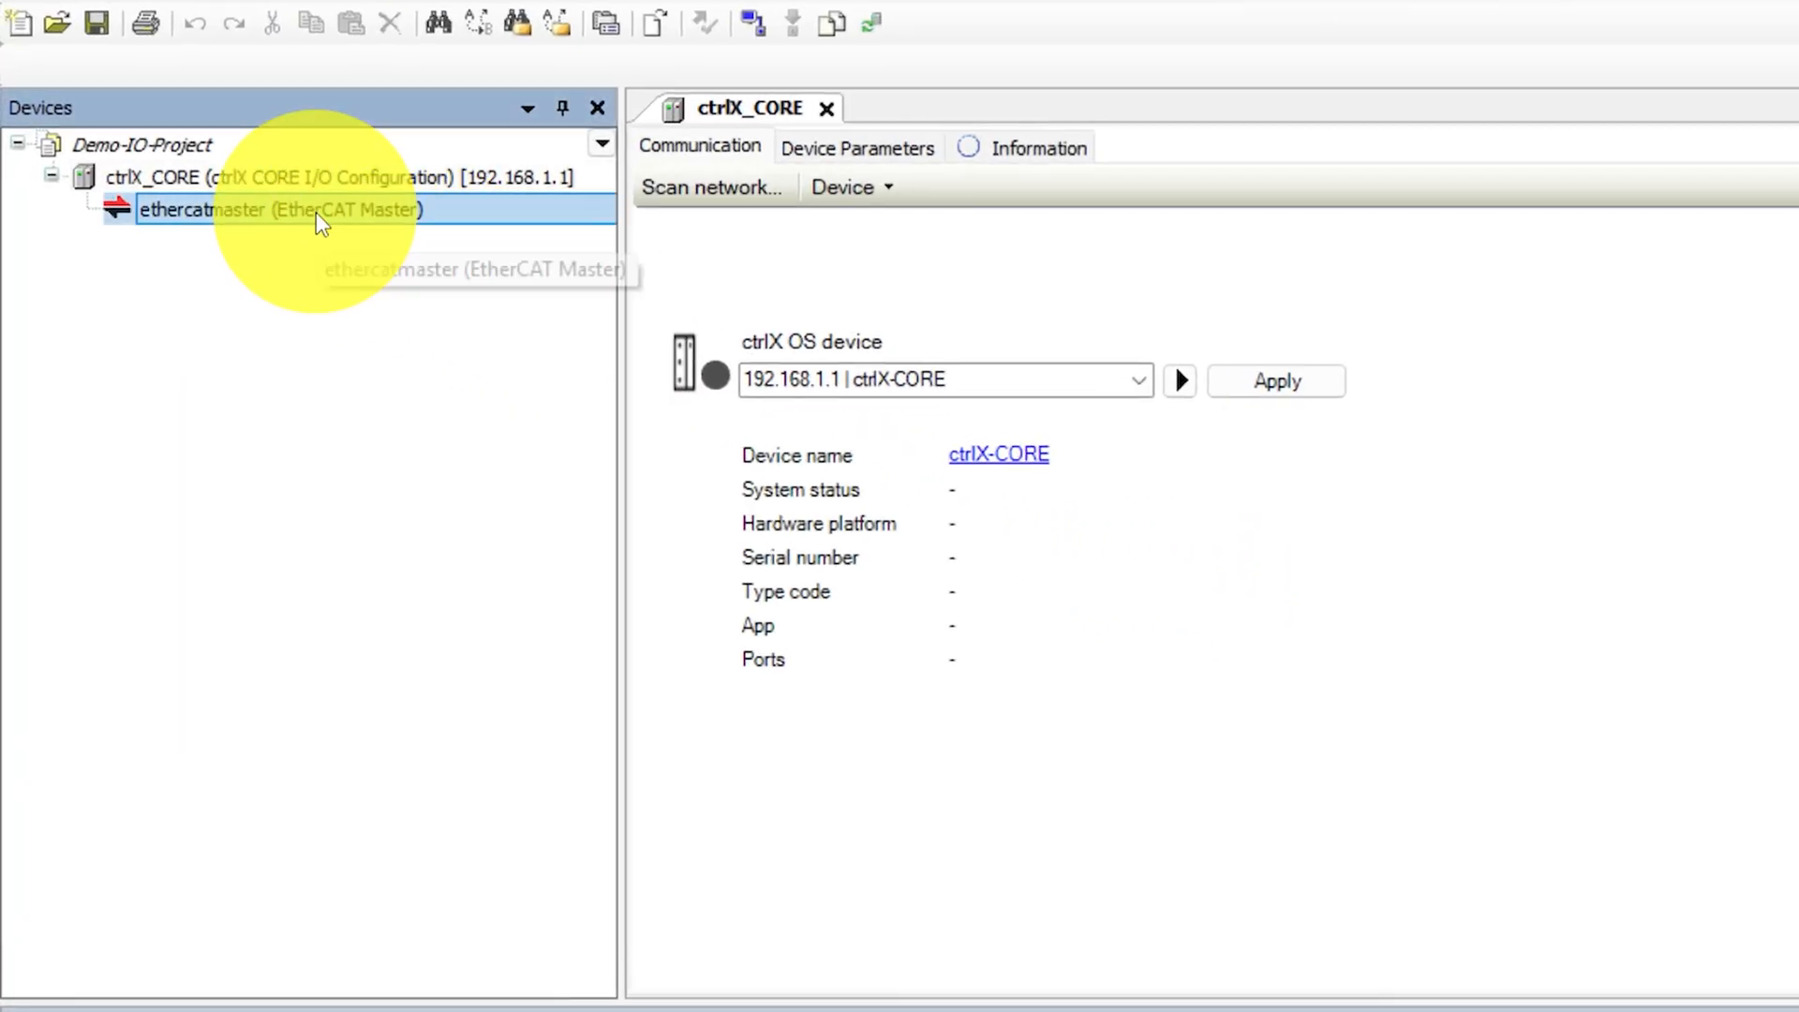
right_click(313, 219)
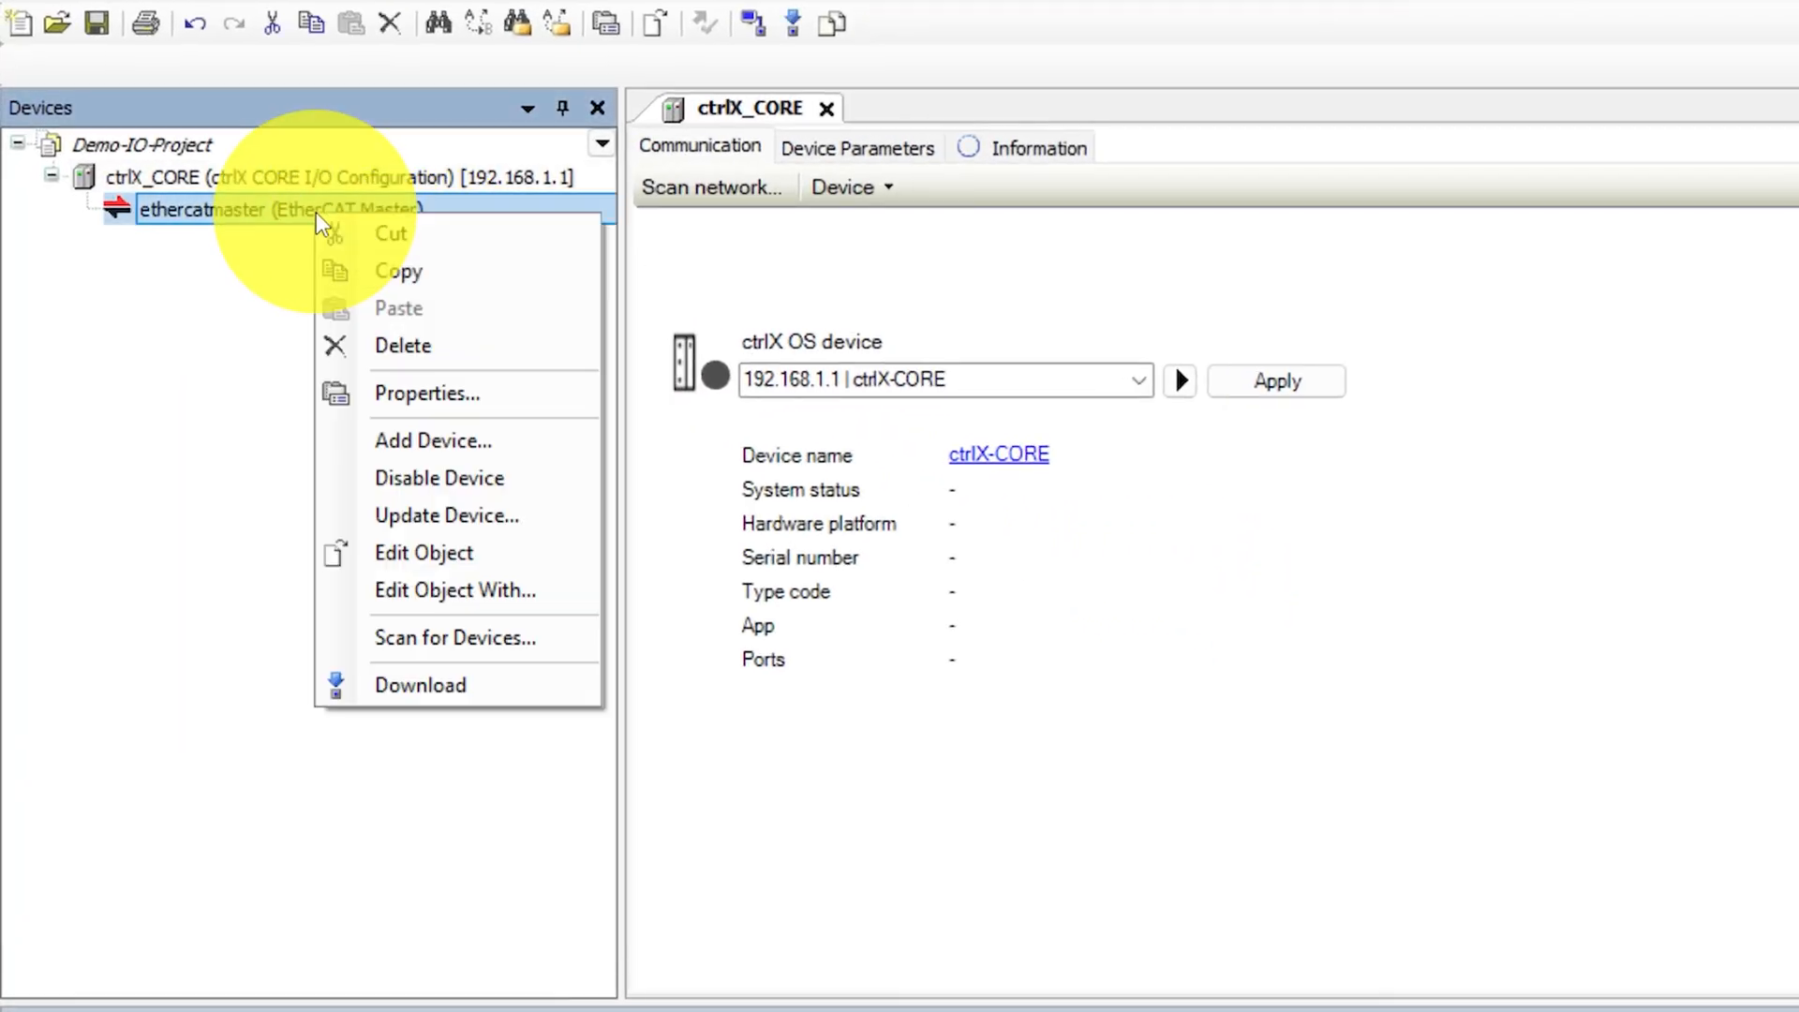
left_click(457, 641)
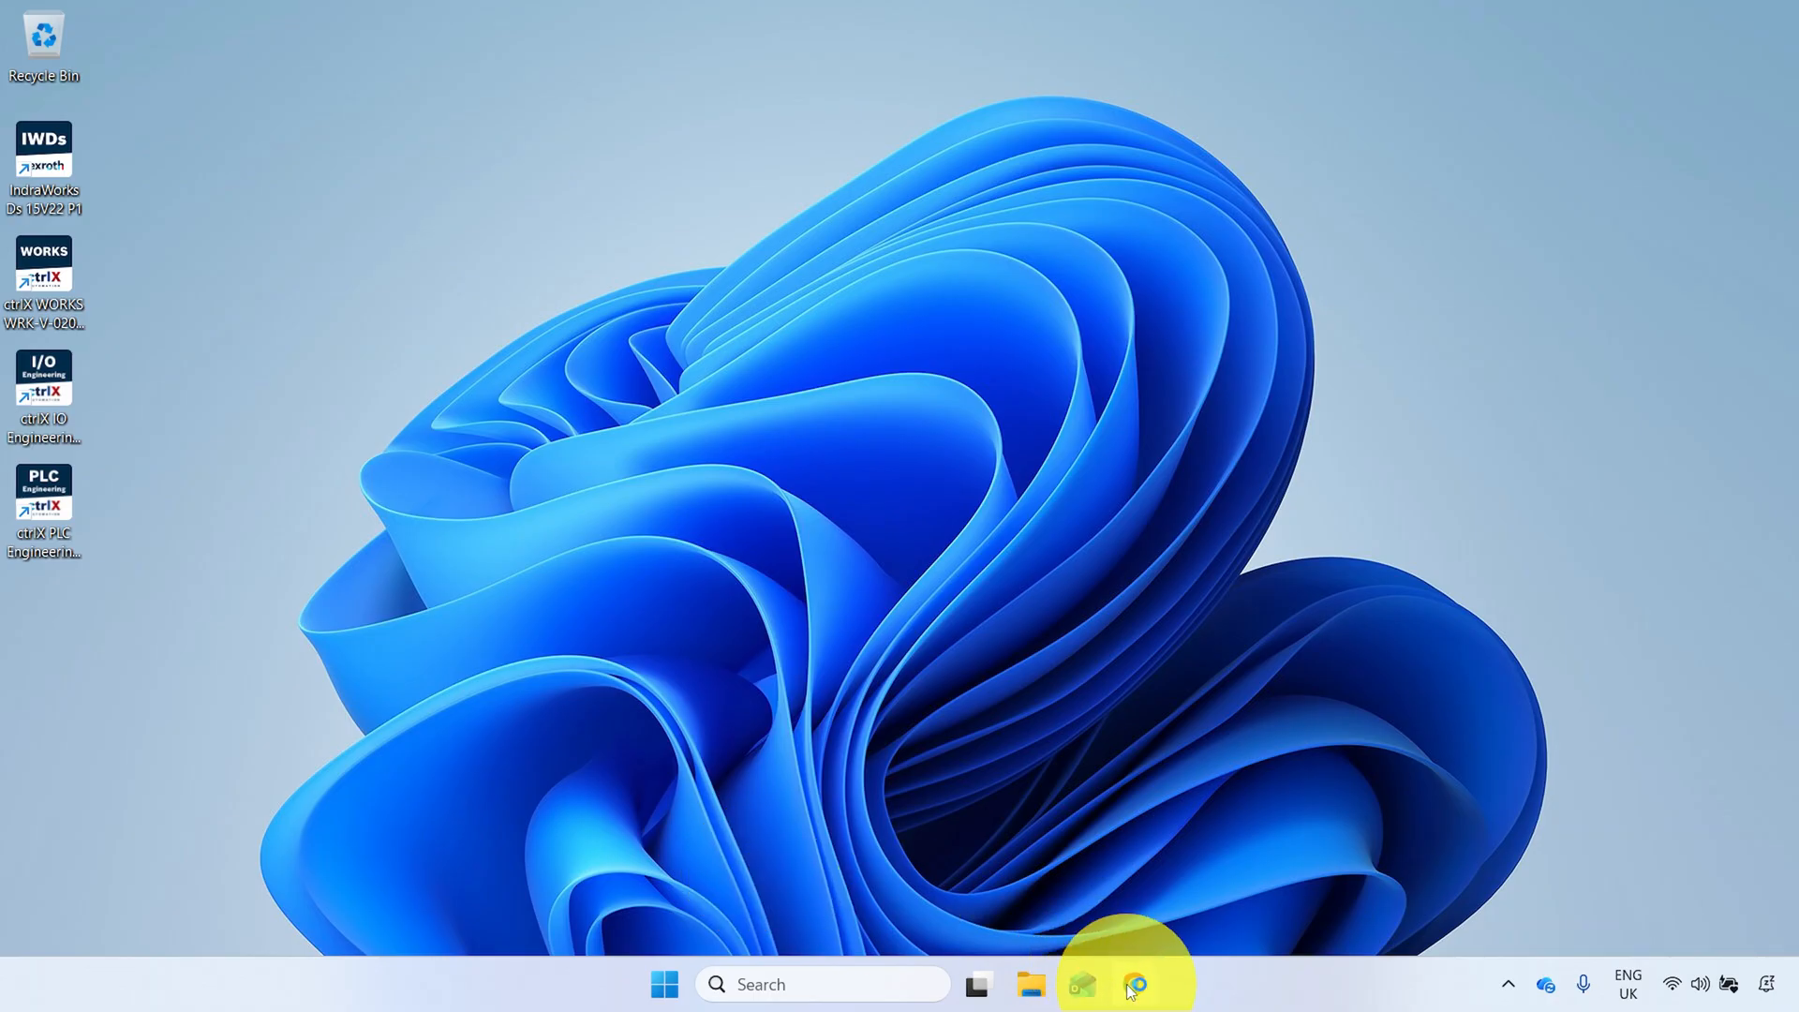
- Switch to Chrome, open invertekdrives.com and go to the Software and Users Guides page in its Support section
left_click(1134, 983)
type("invertekdrives.com")
key("Return")
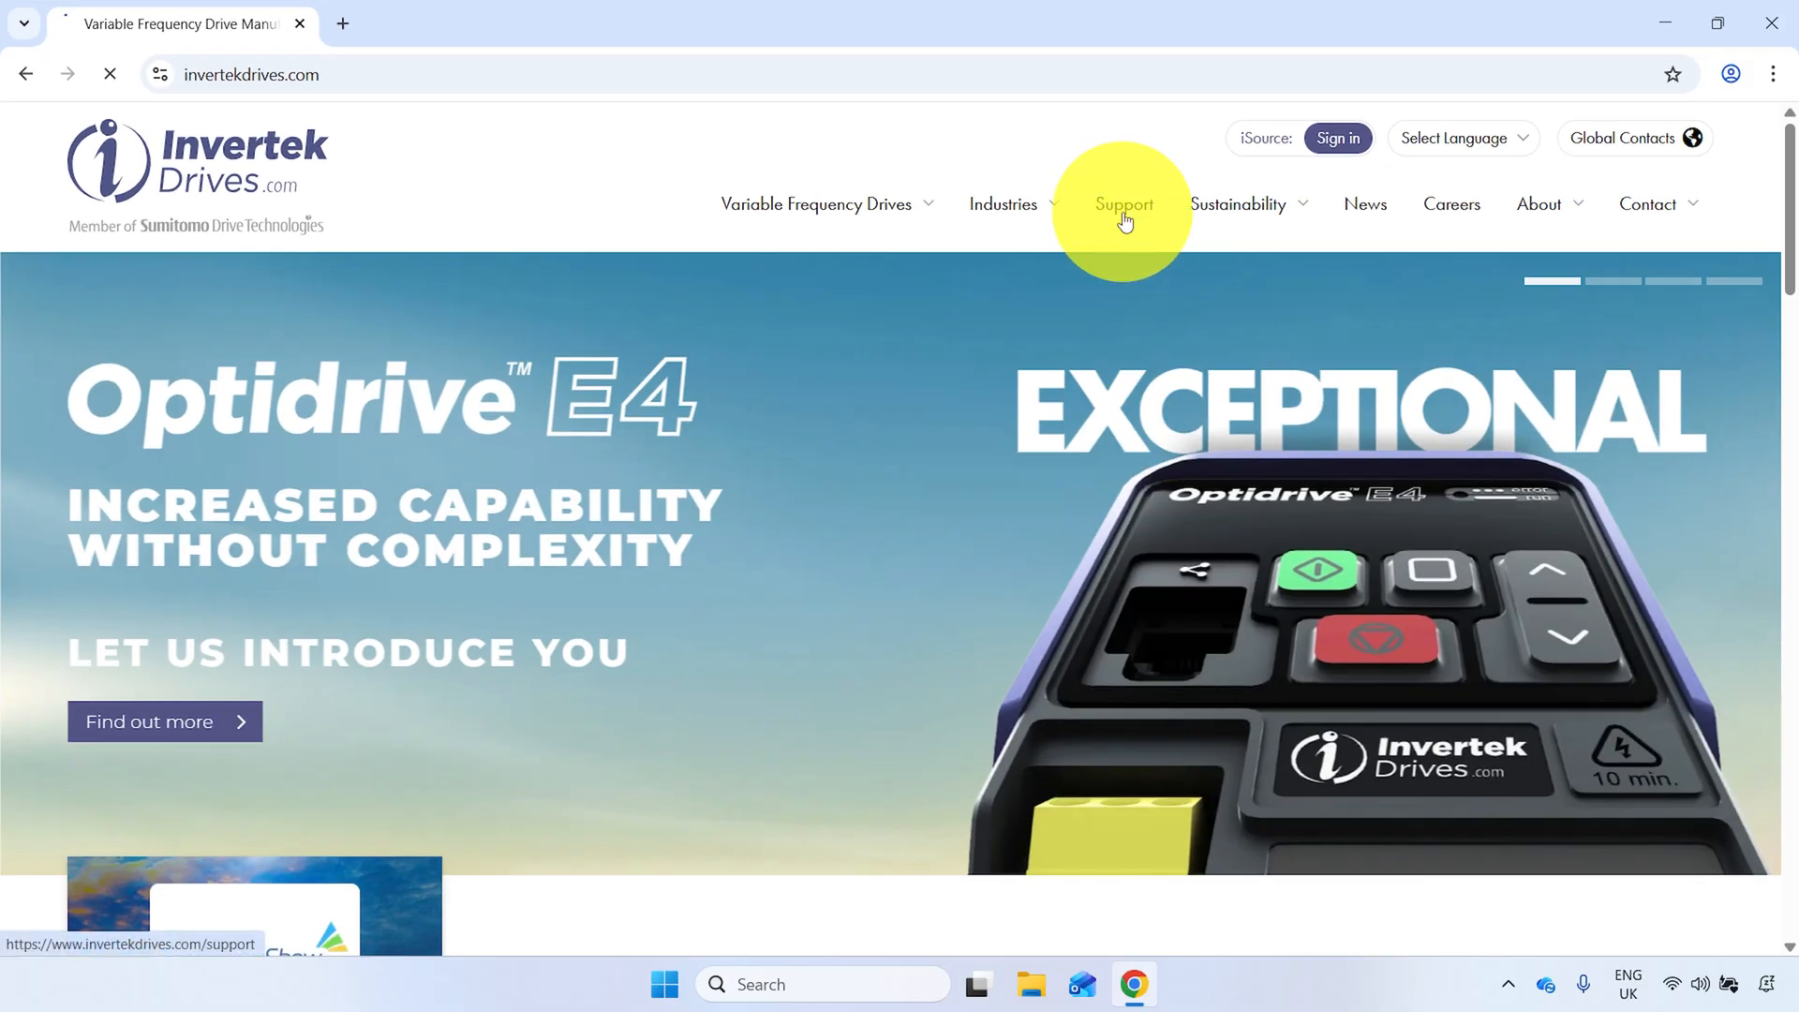
left_click(1124, 206)
scroll(1761, 183, "down", 4)
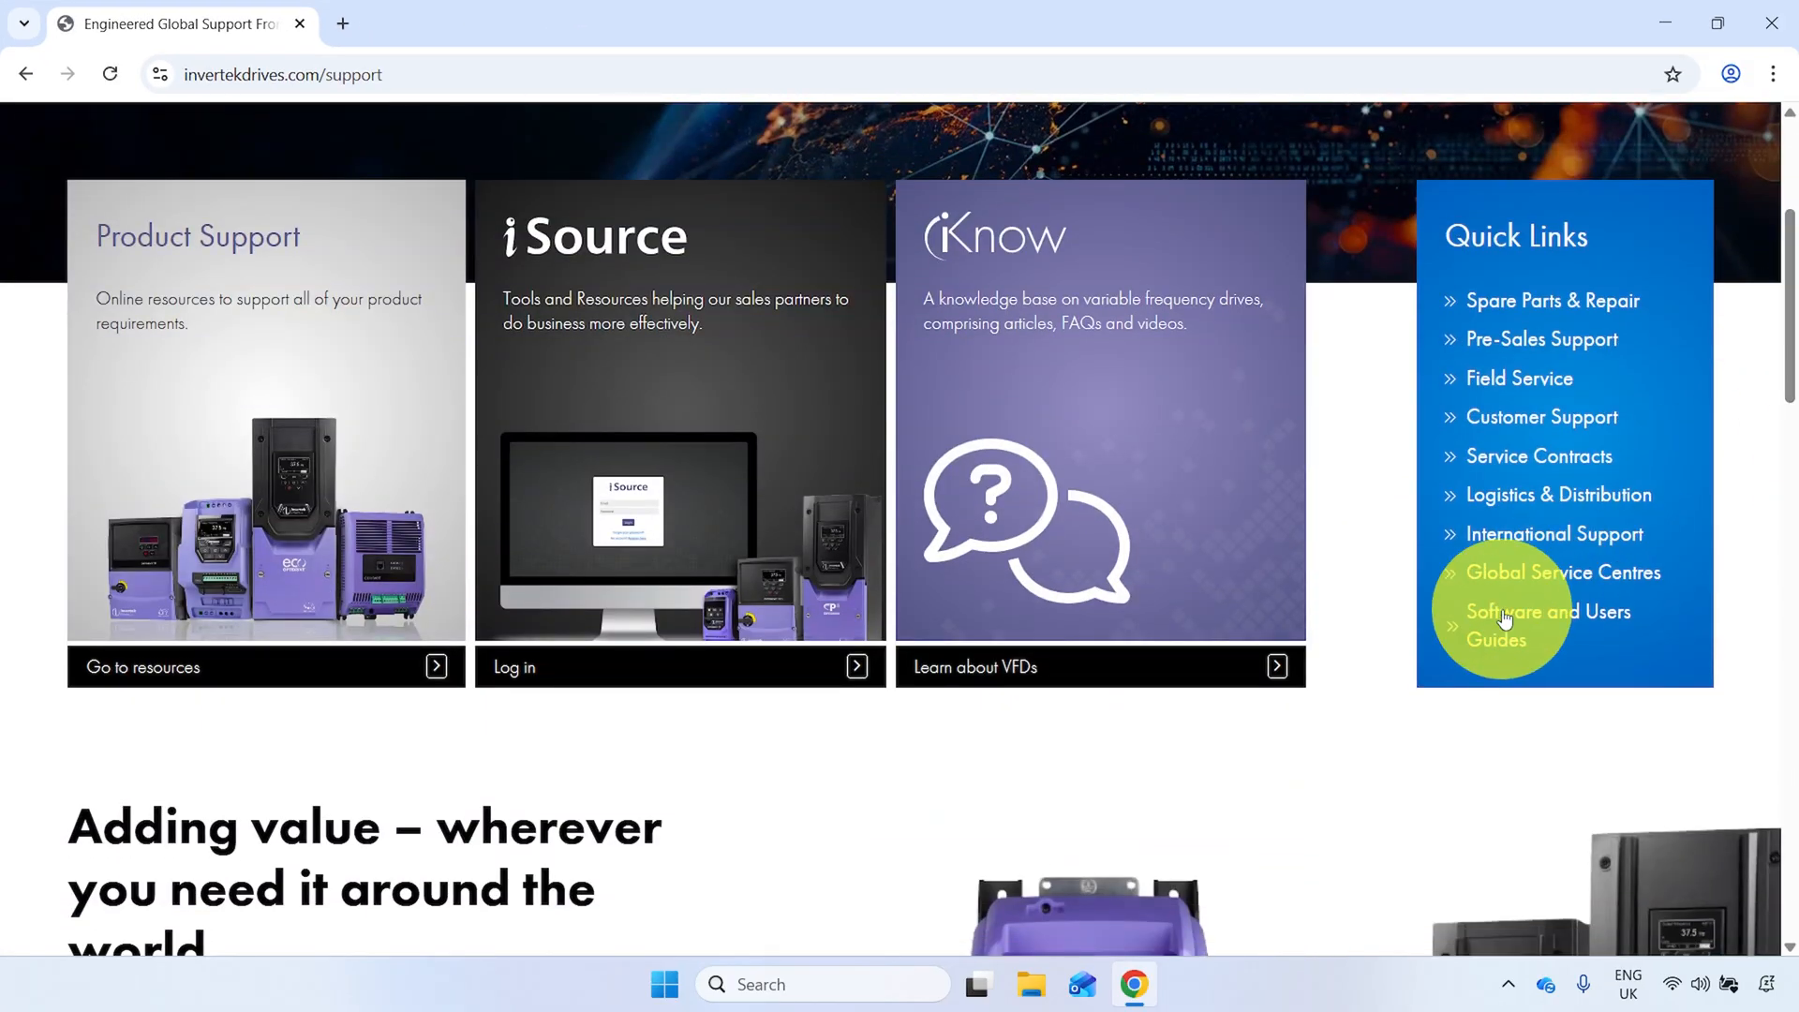
left_click(1503, 618)
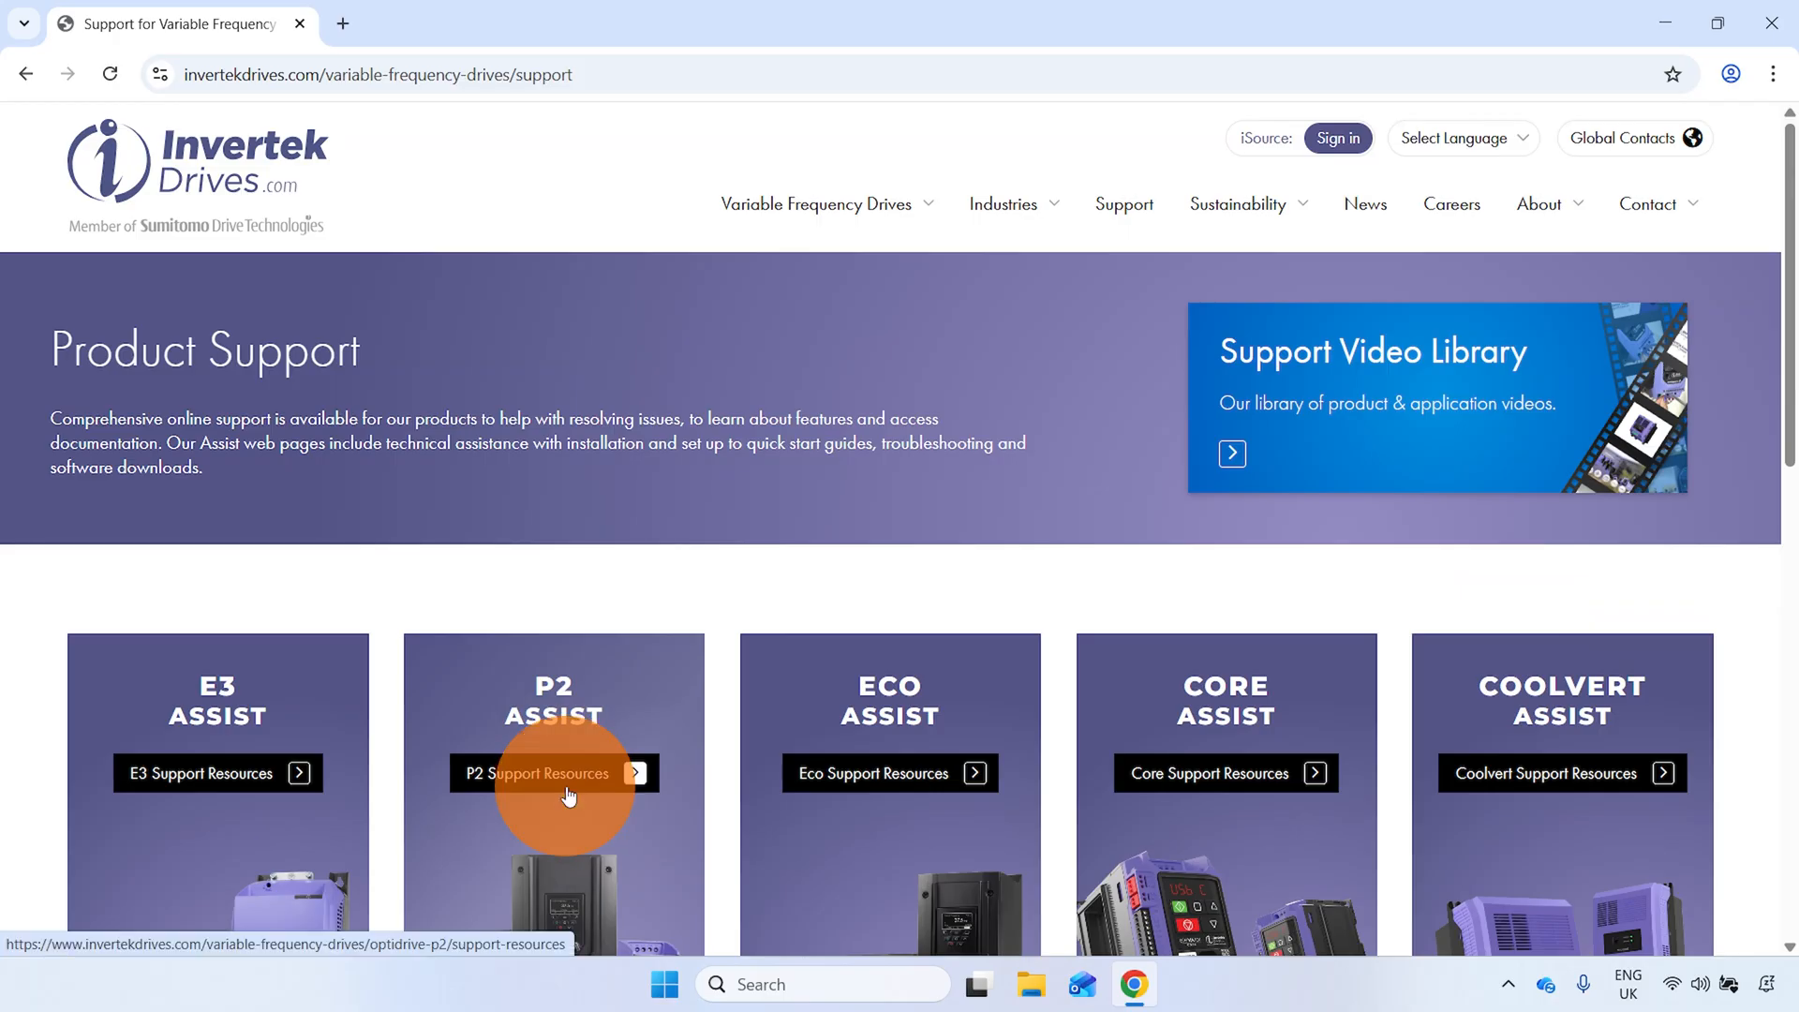
- Reach the software page through the P2 support resources and download the OPT-2-ETCAT-IN EtherCAT Module configuration file
left_click(568, 794)
left_click_drag(1790, 202, 1791, 450)
left_click(608, 478)
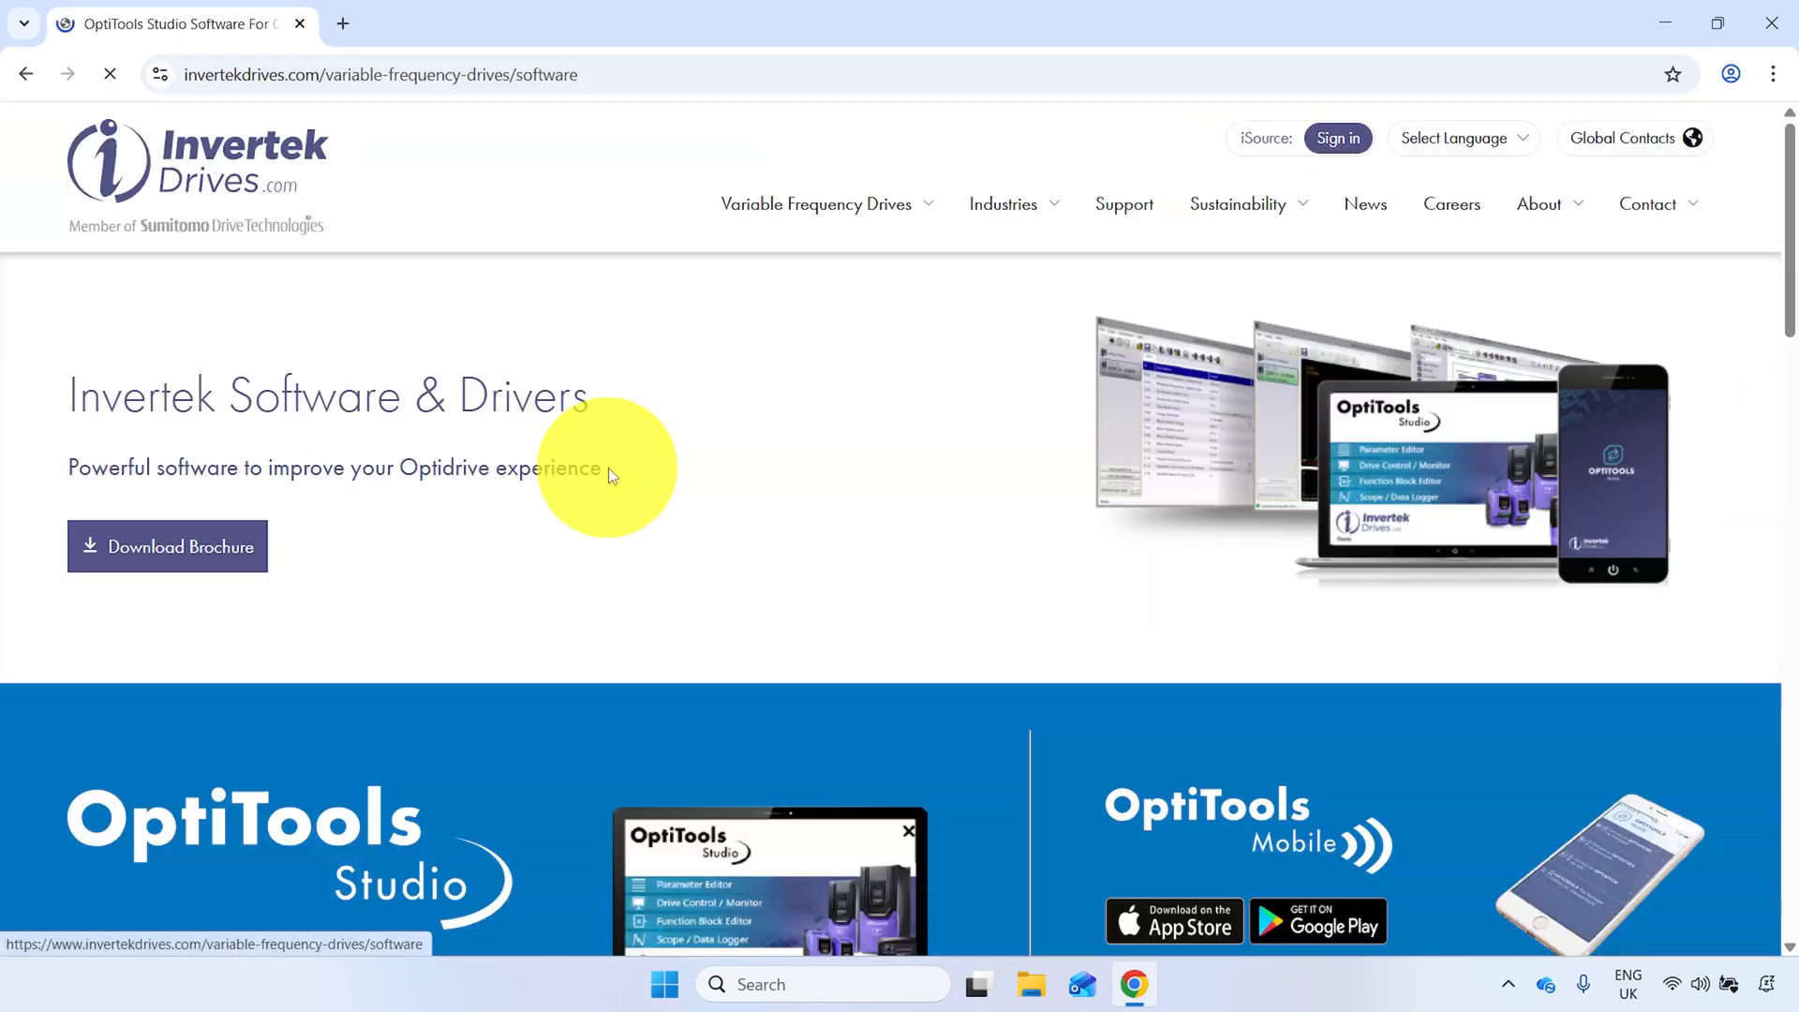
left_click_drag(1791, 261, 1791, 622)
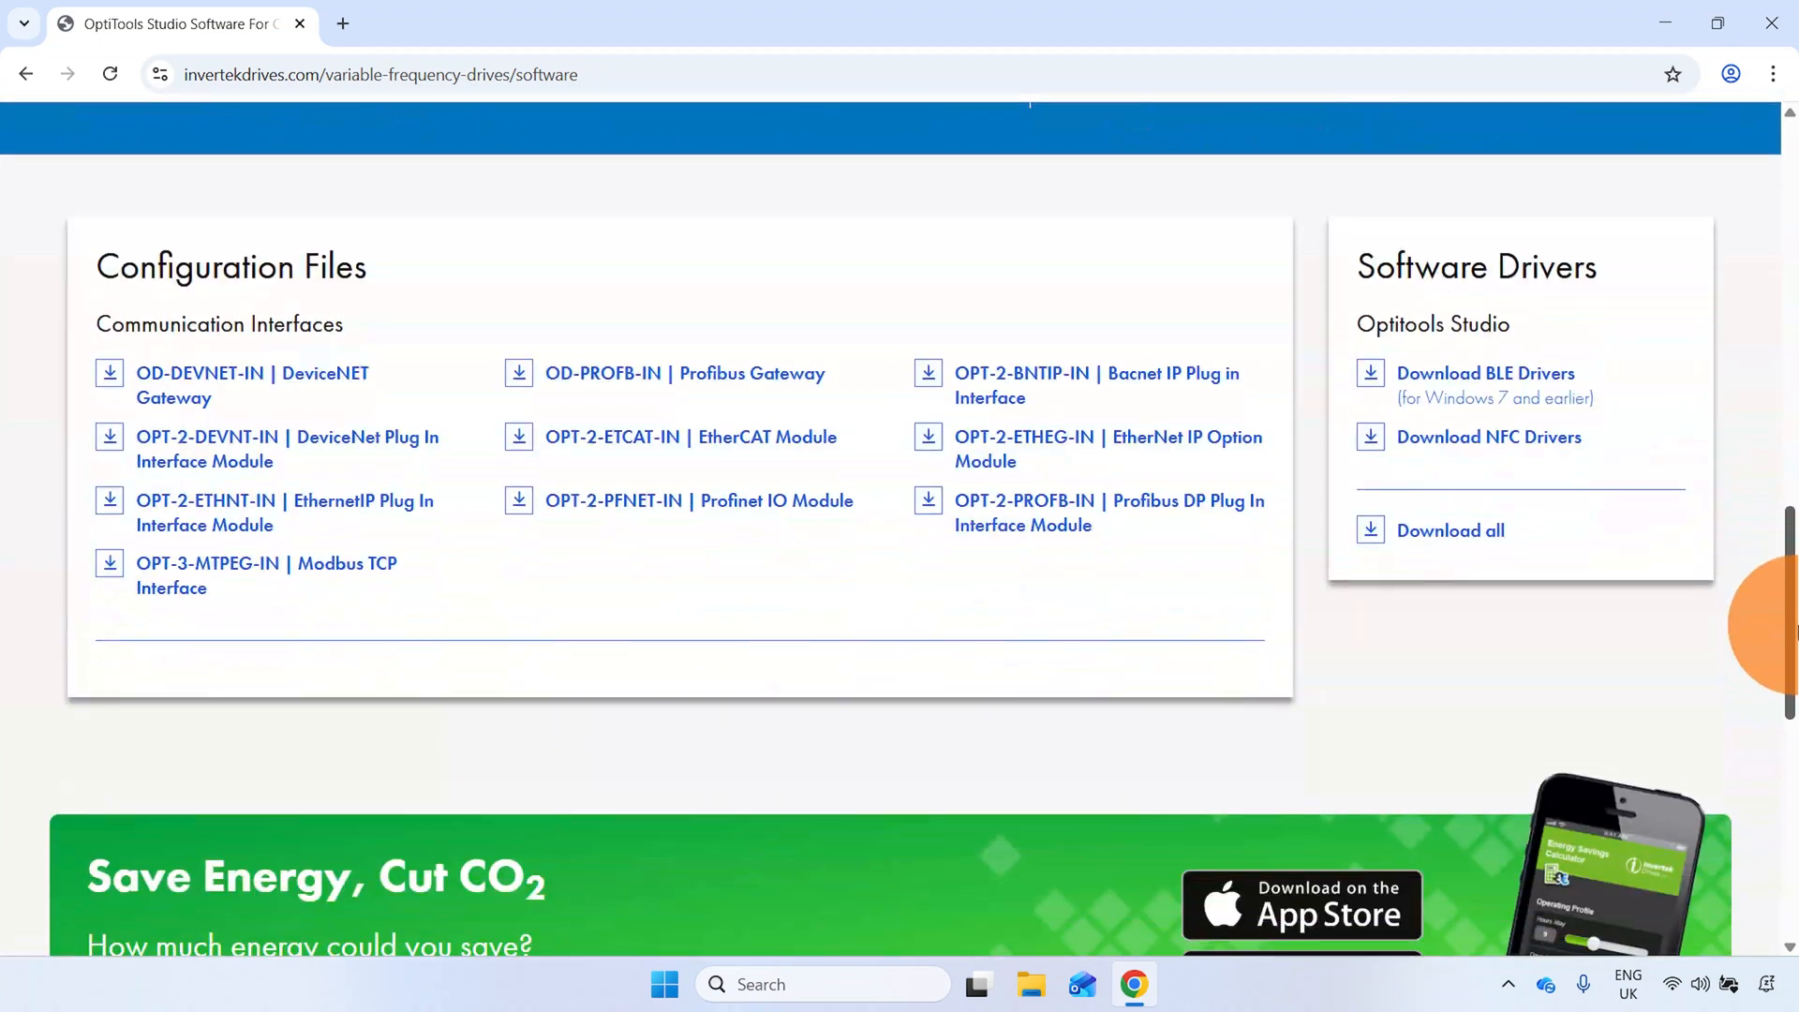
left_click(739, 448)
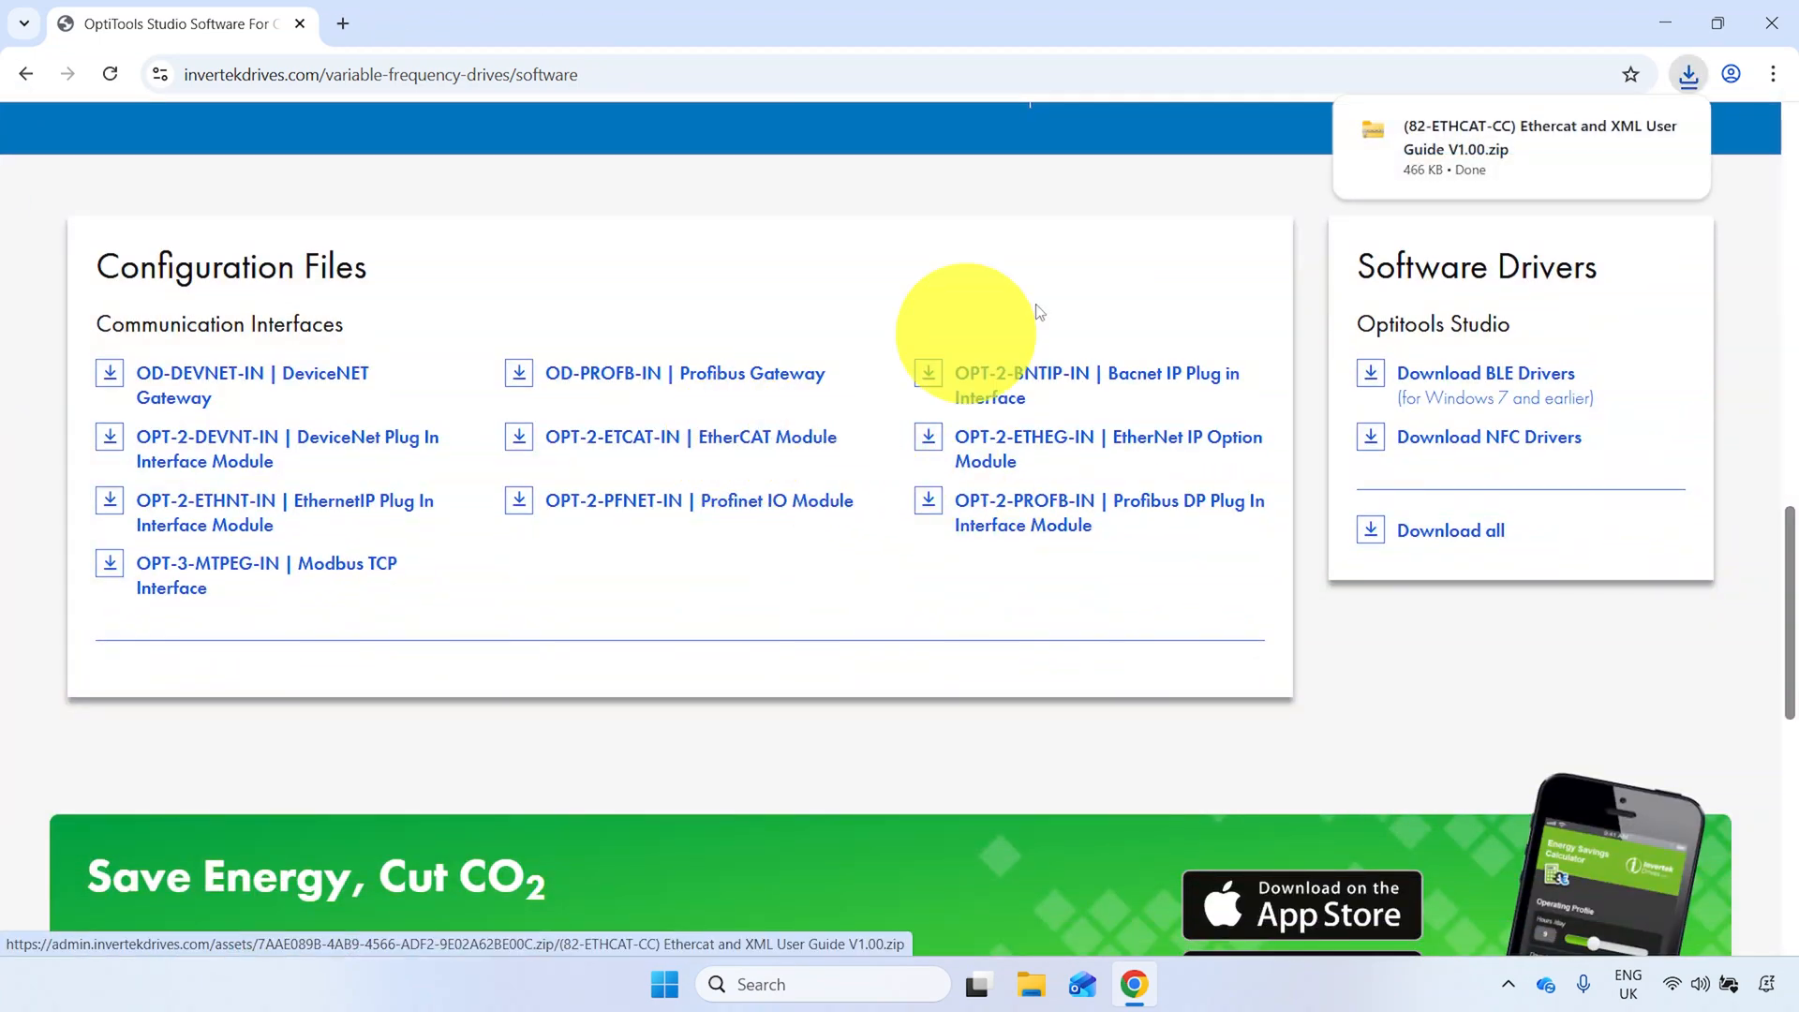
- Open the downloaded Ethercat and XML User Guide folder and look through the EtherCat Interface Quick Start Guide
left_click(1626, 131)
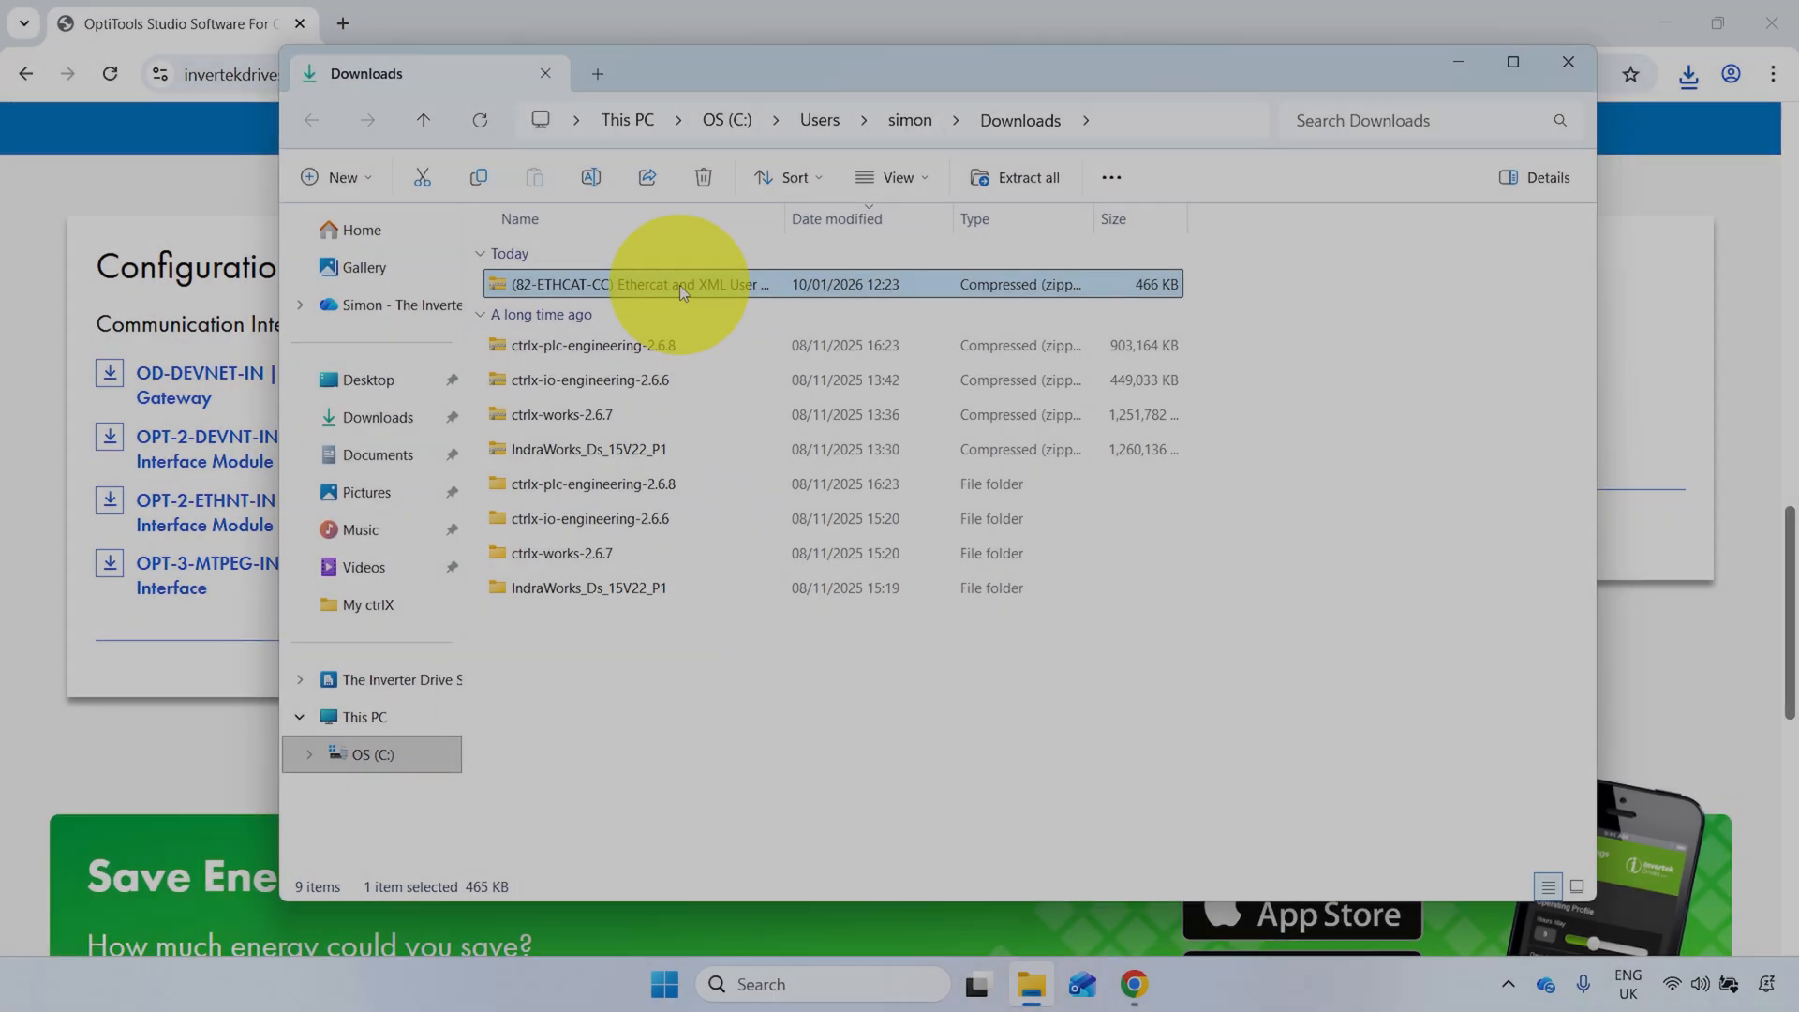
double_click(678, 285)
double_click(718, 352)
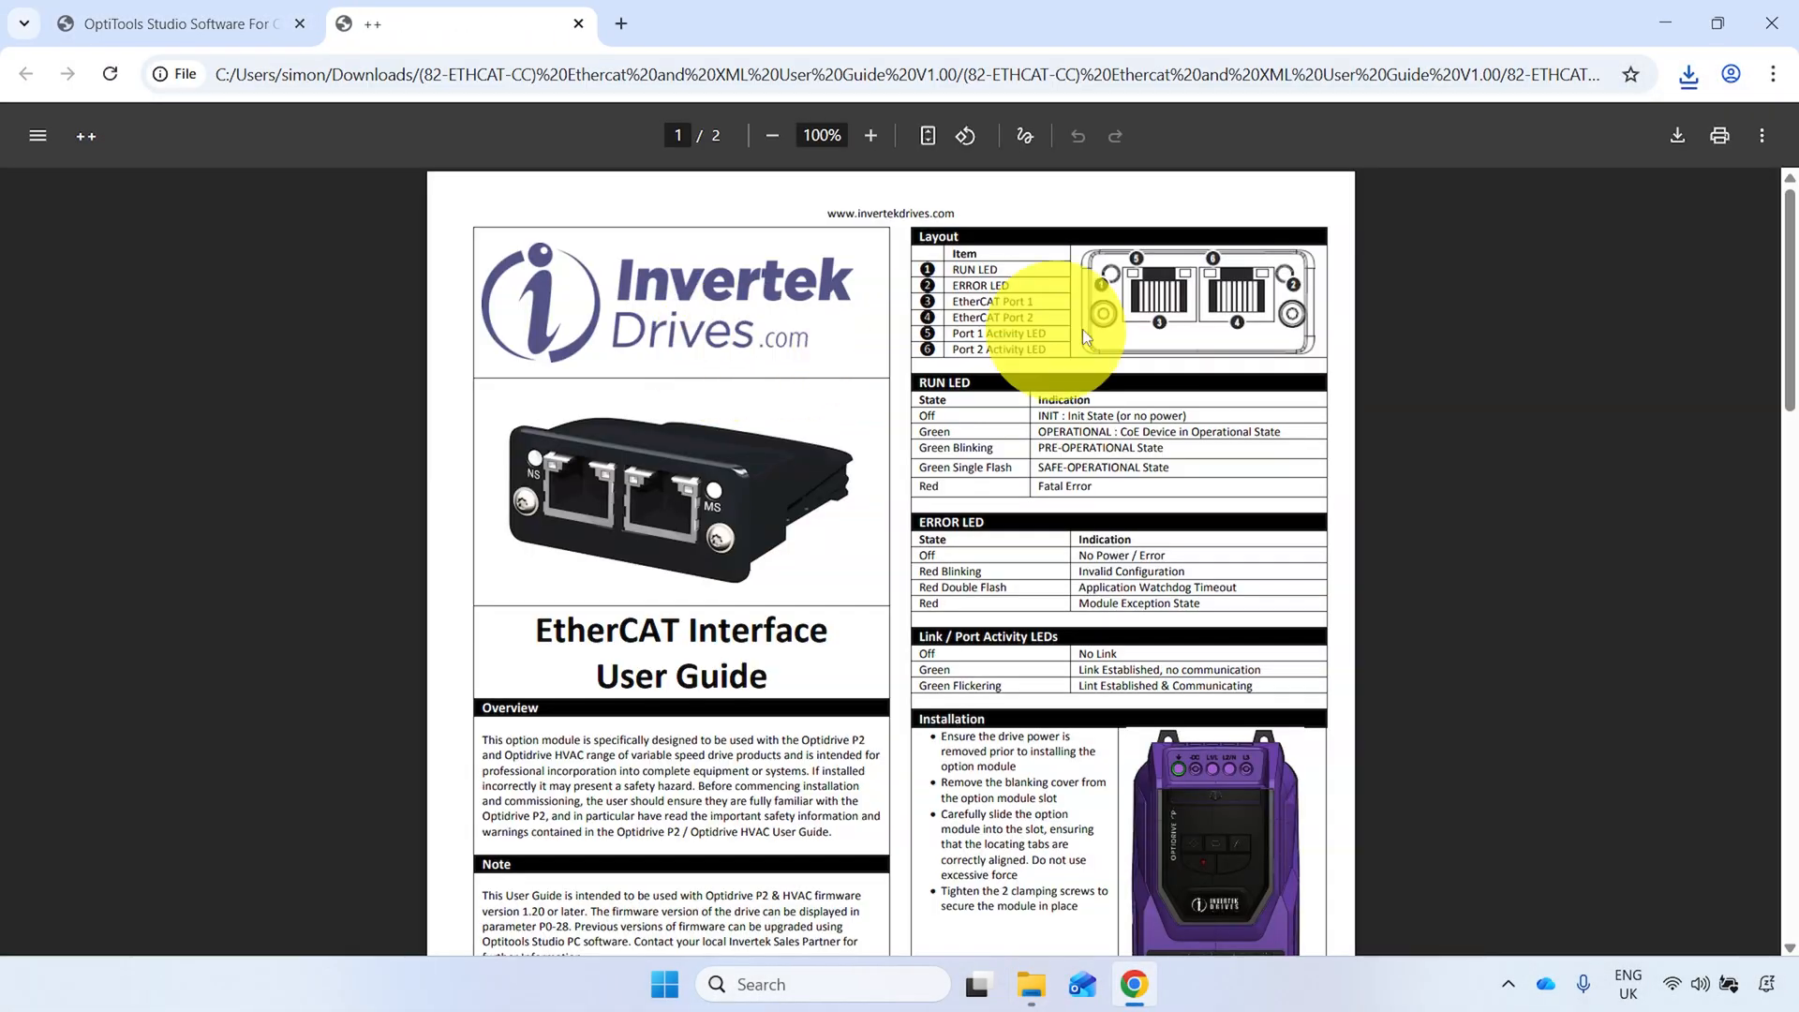
left_click_drag(1789, 285, 1792, 815)
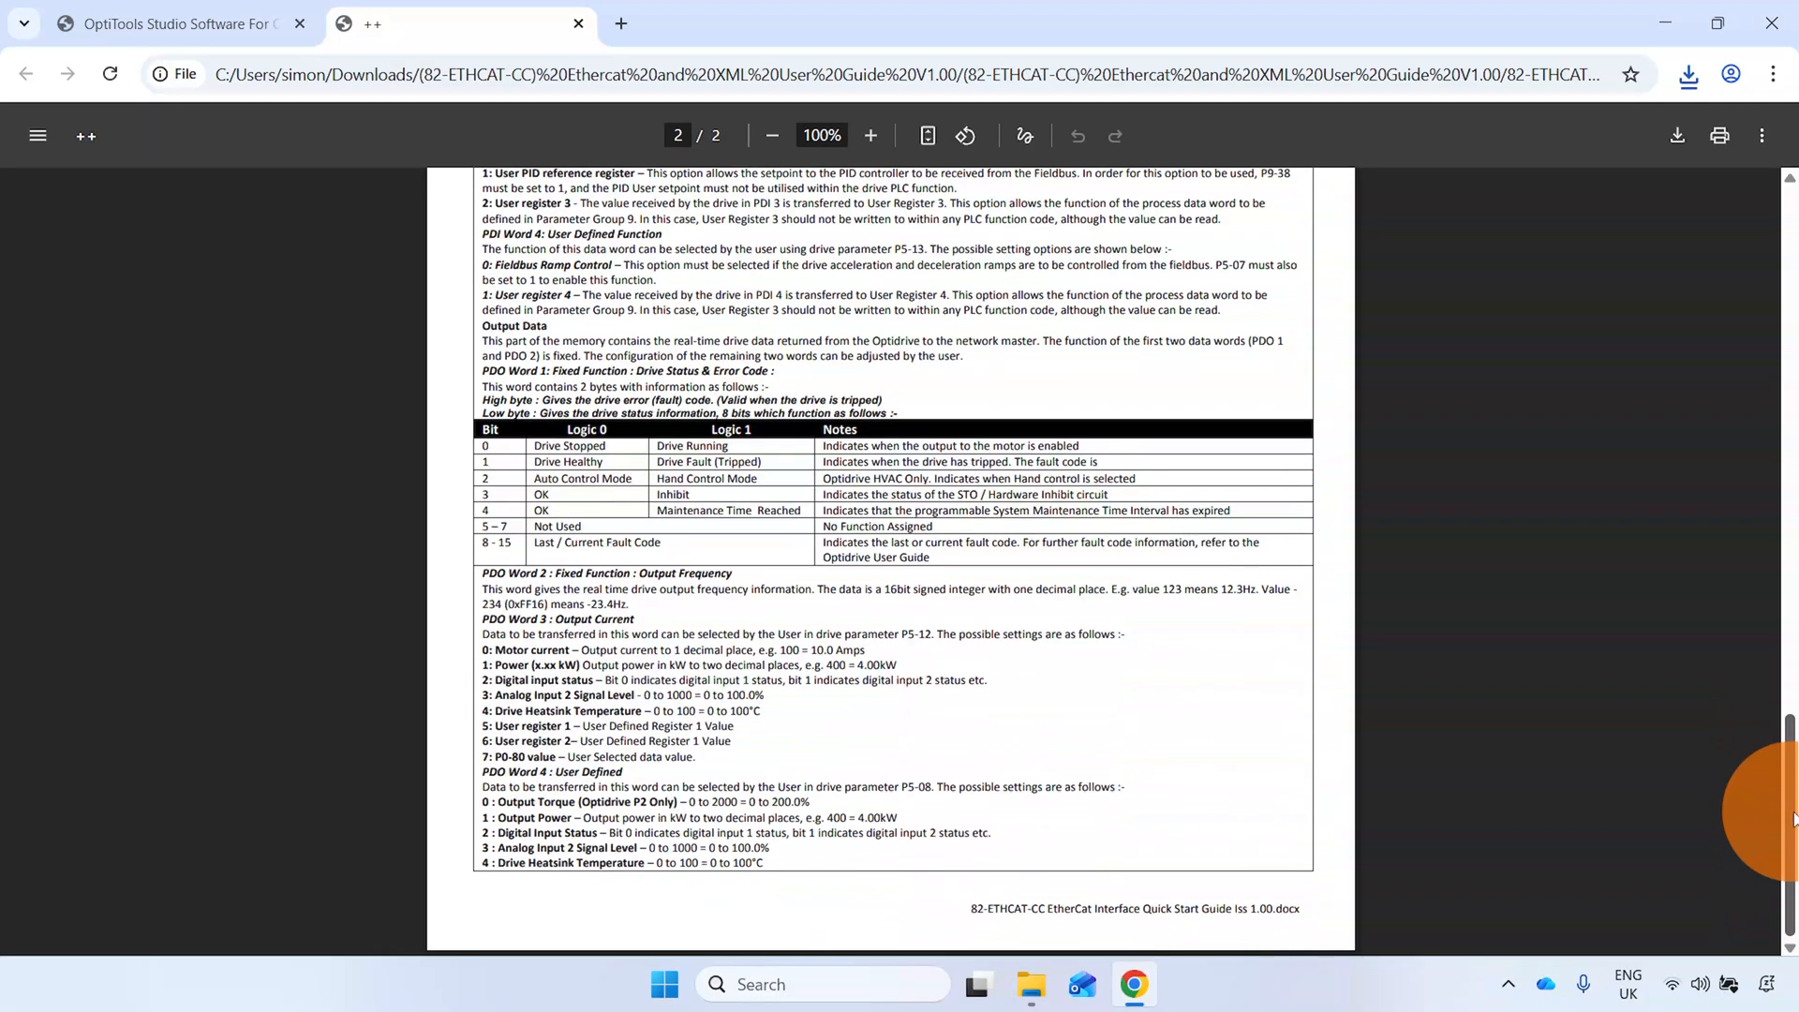
left_click(1666, 29)
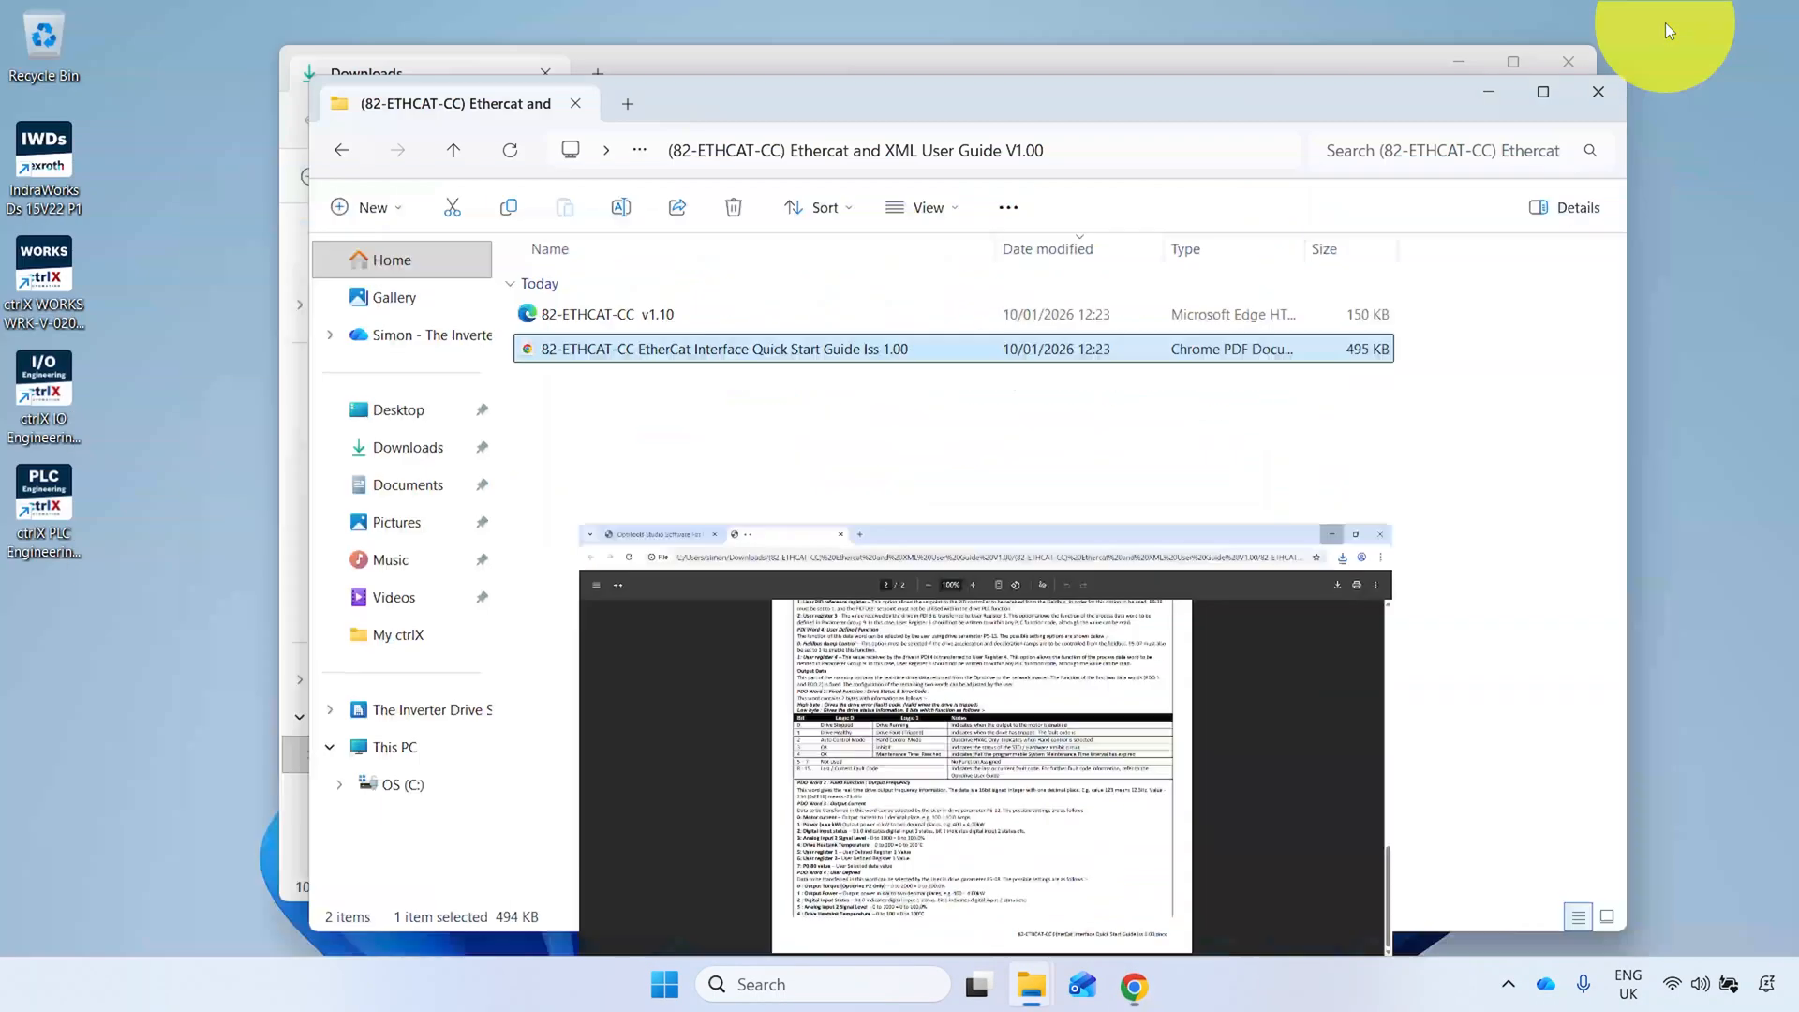
- Locate the 82-ETHCAT-CC v1.10 file in the extracted folder, then close both File Explorer windows
left_click(675, 314)
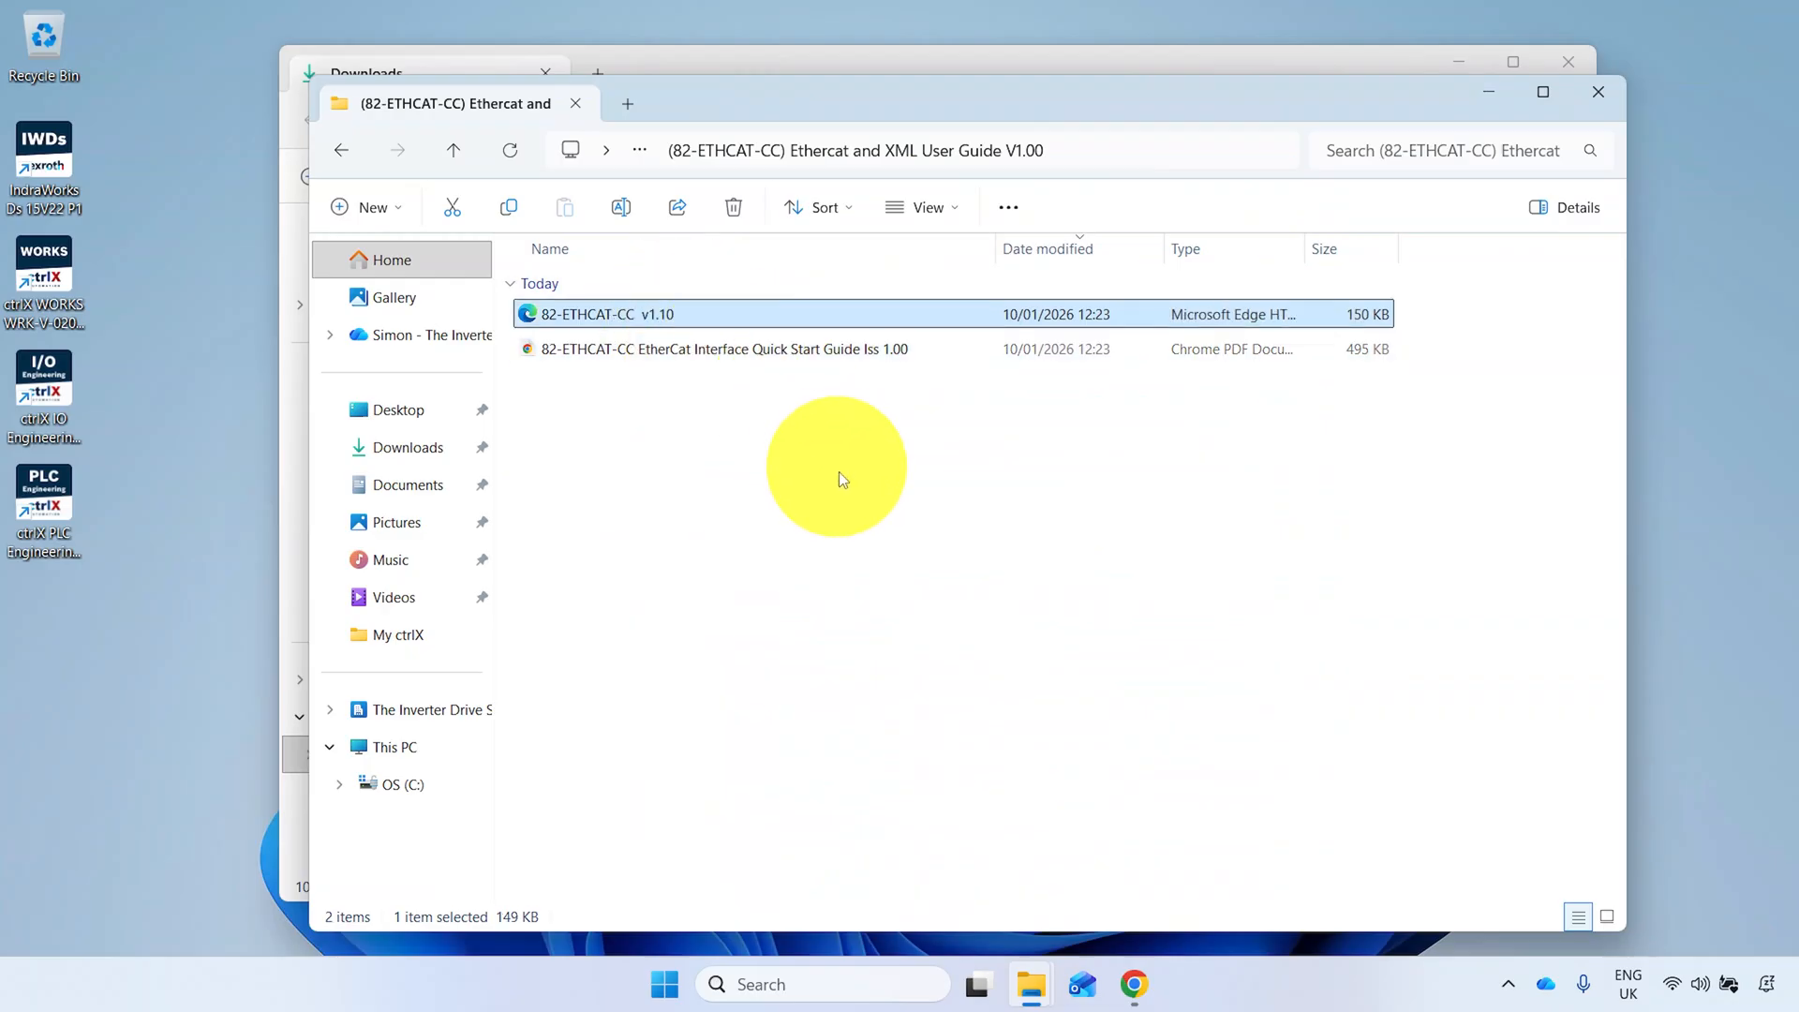
left_click(1597, 91)
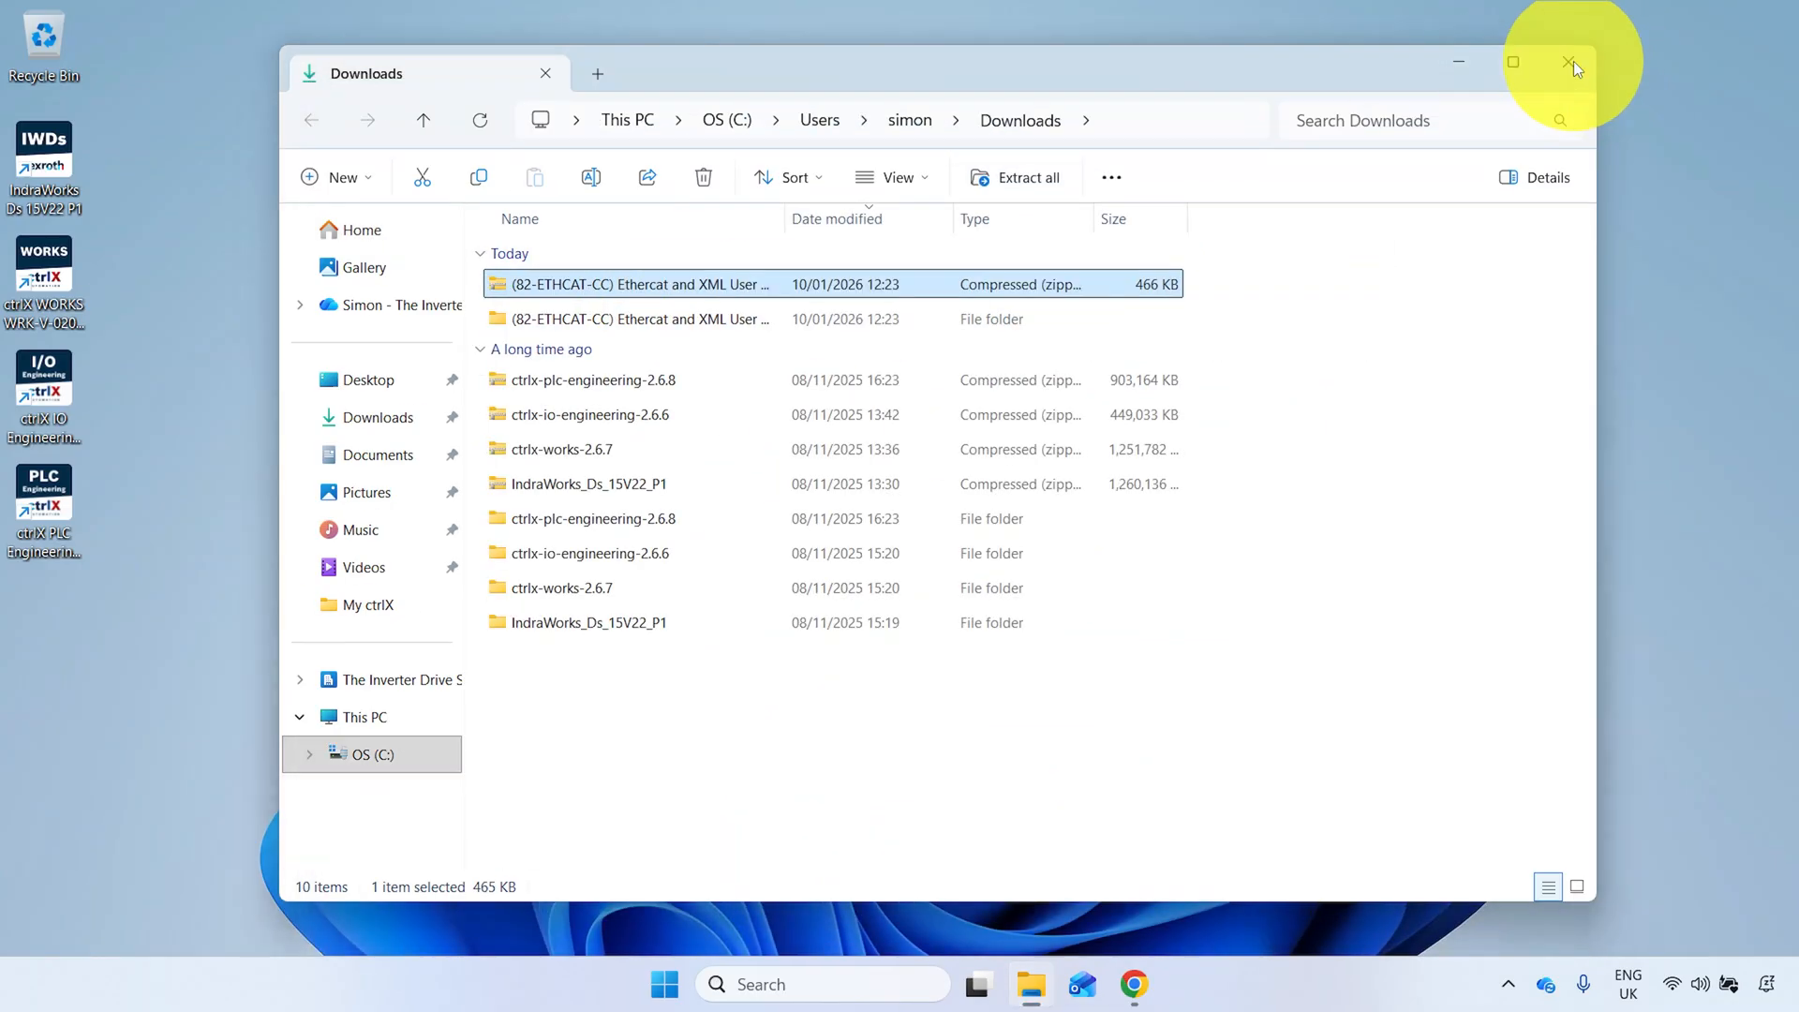
left_click(1570, 61)
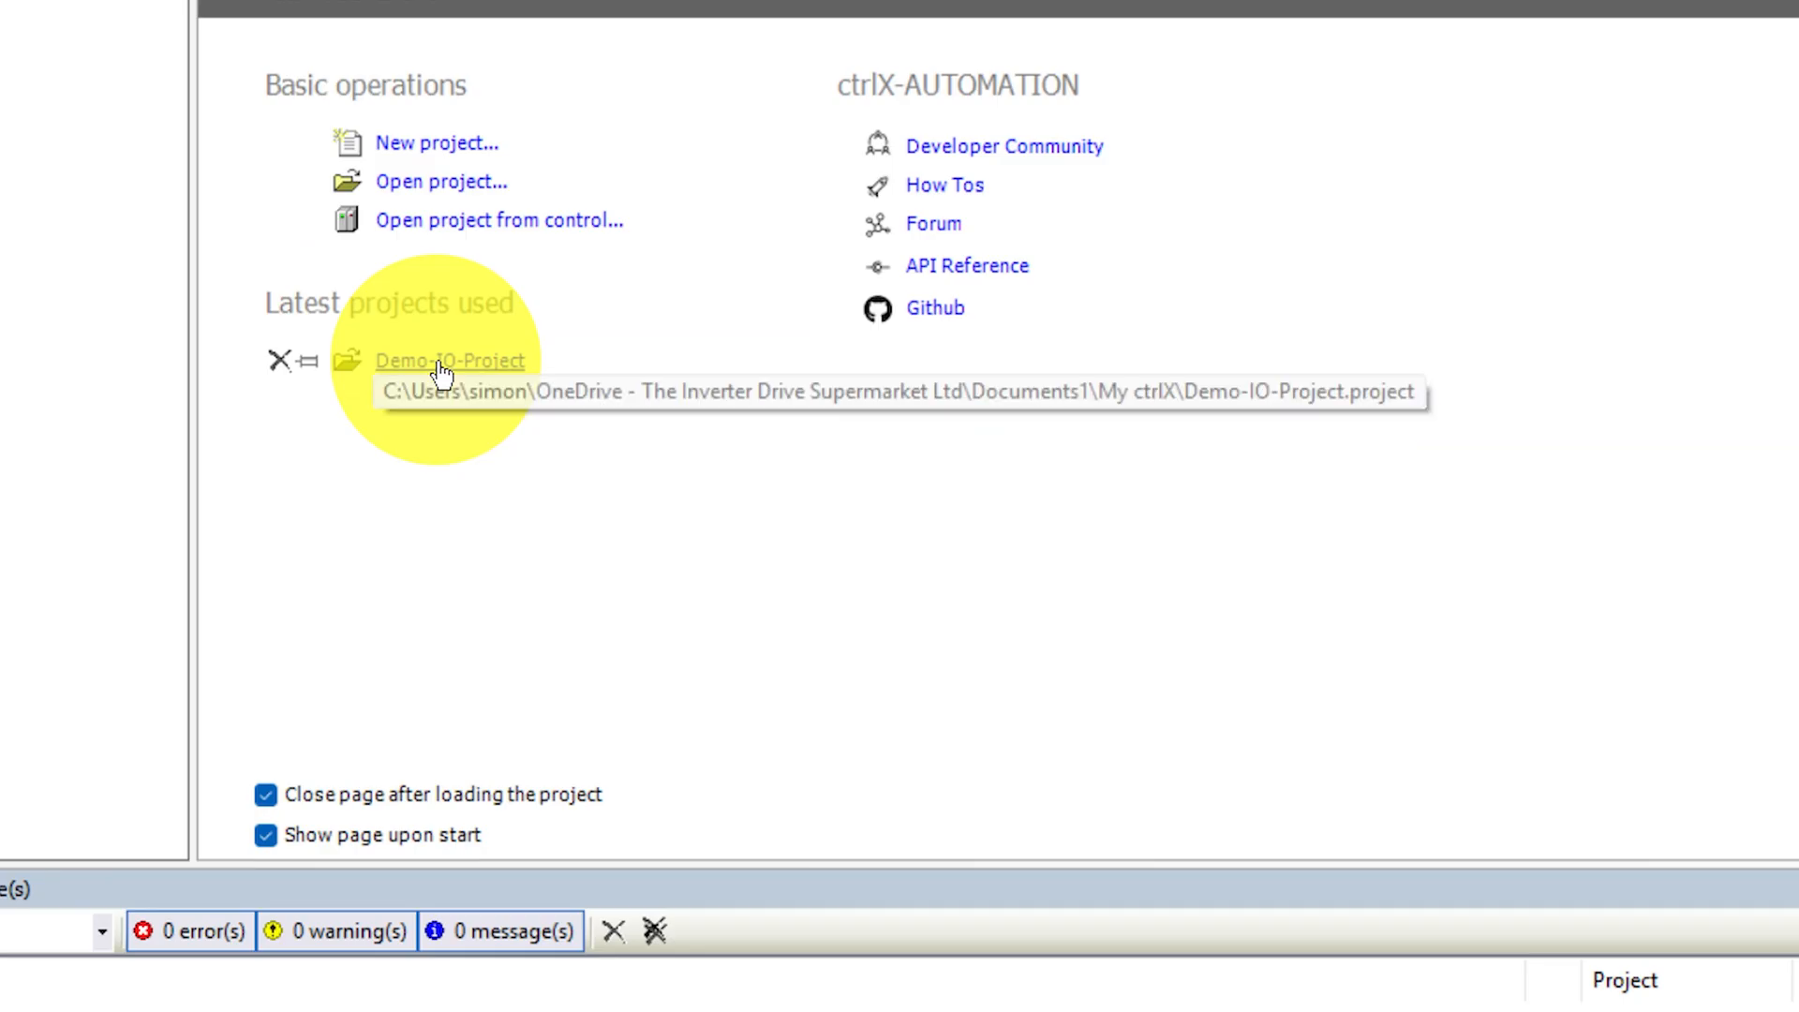
- In ctrlX I/O Engineering, open Demo-IO-Project and install the 82-ETHCAT-CC v1.10 device description into the System Repository
left_click(439, 363)
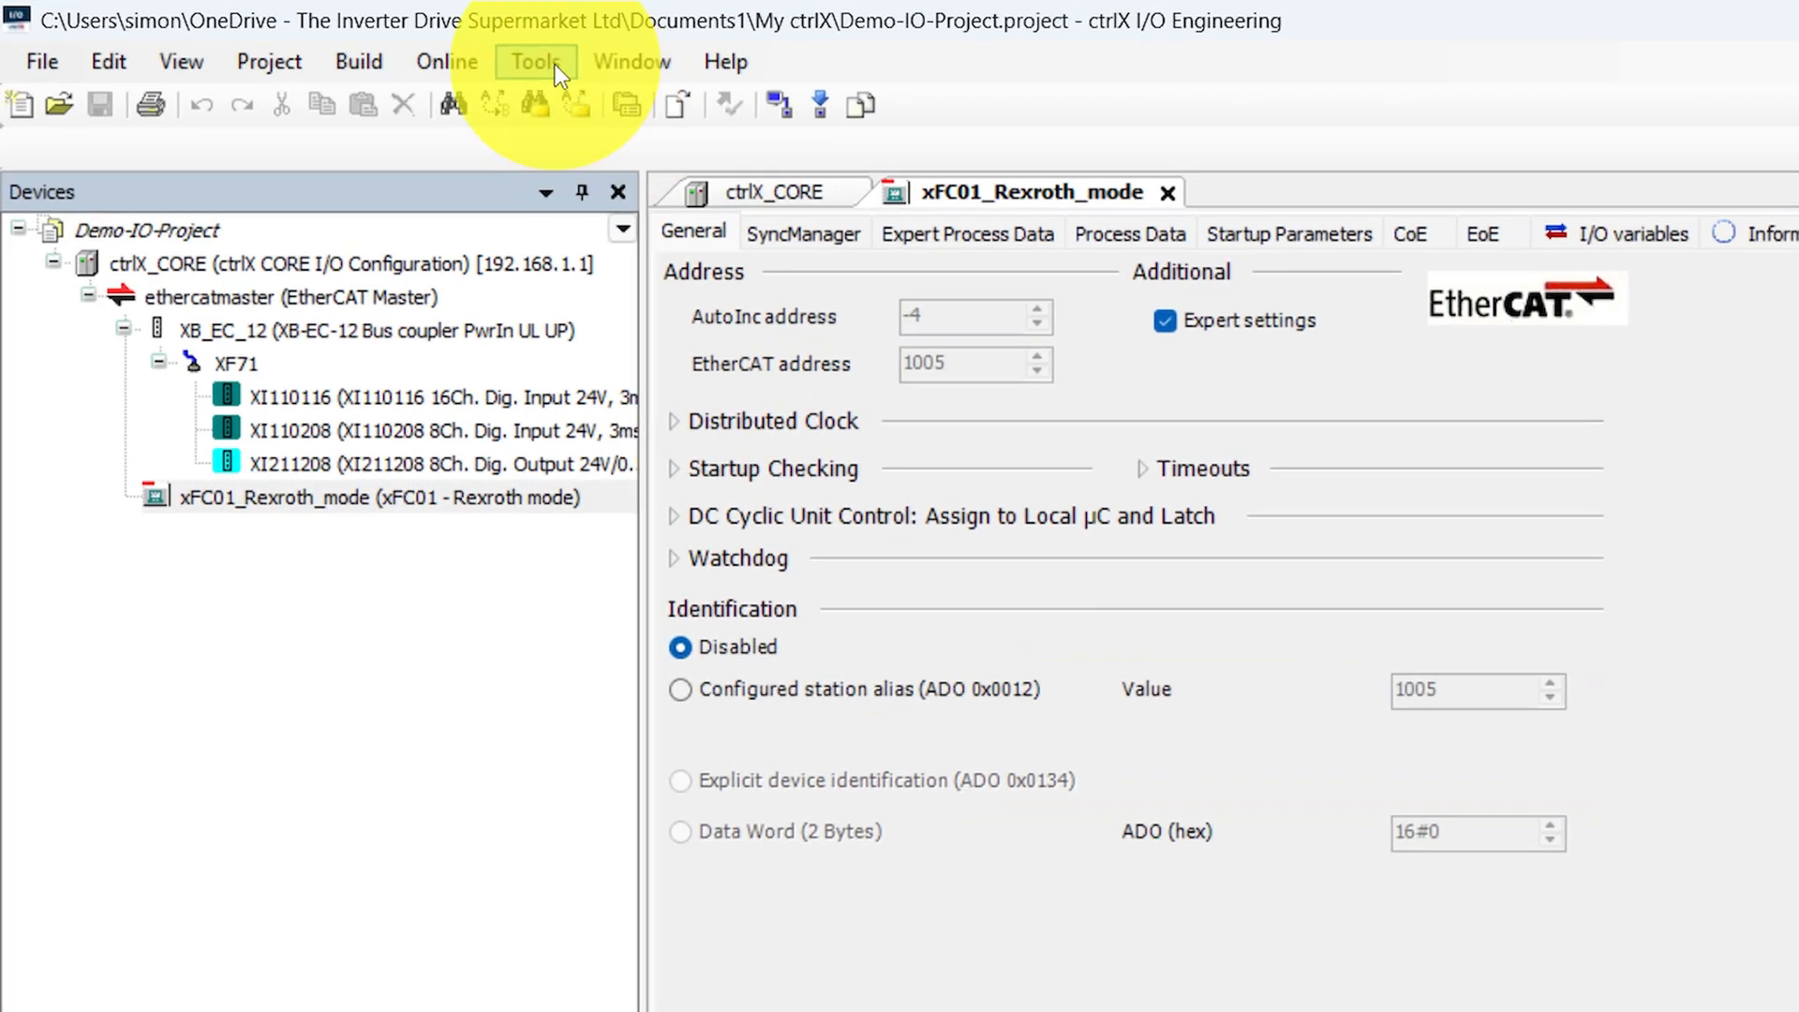
left_click(367, 41)
left_click(662, 151)
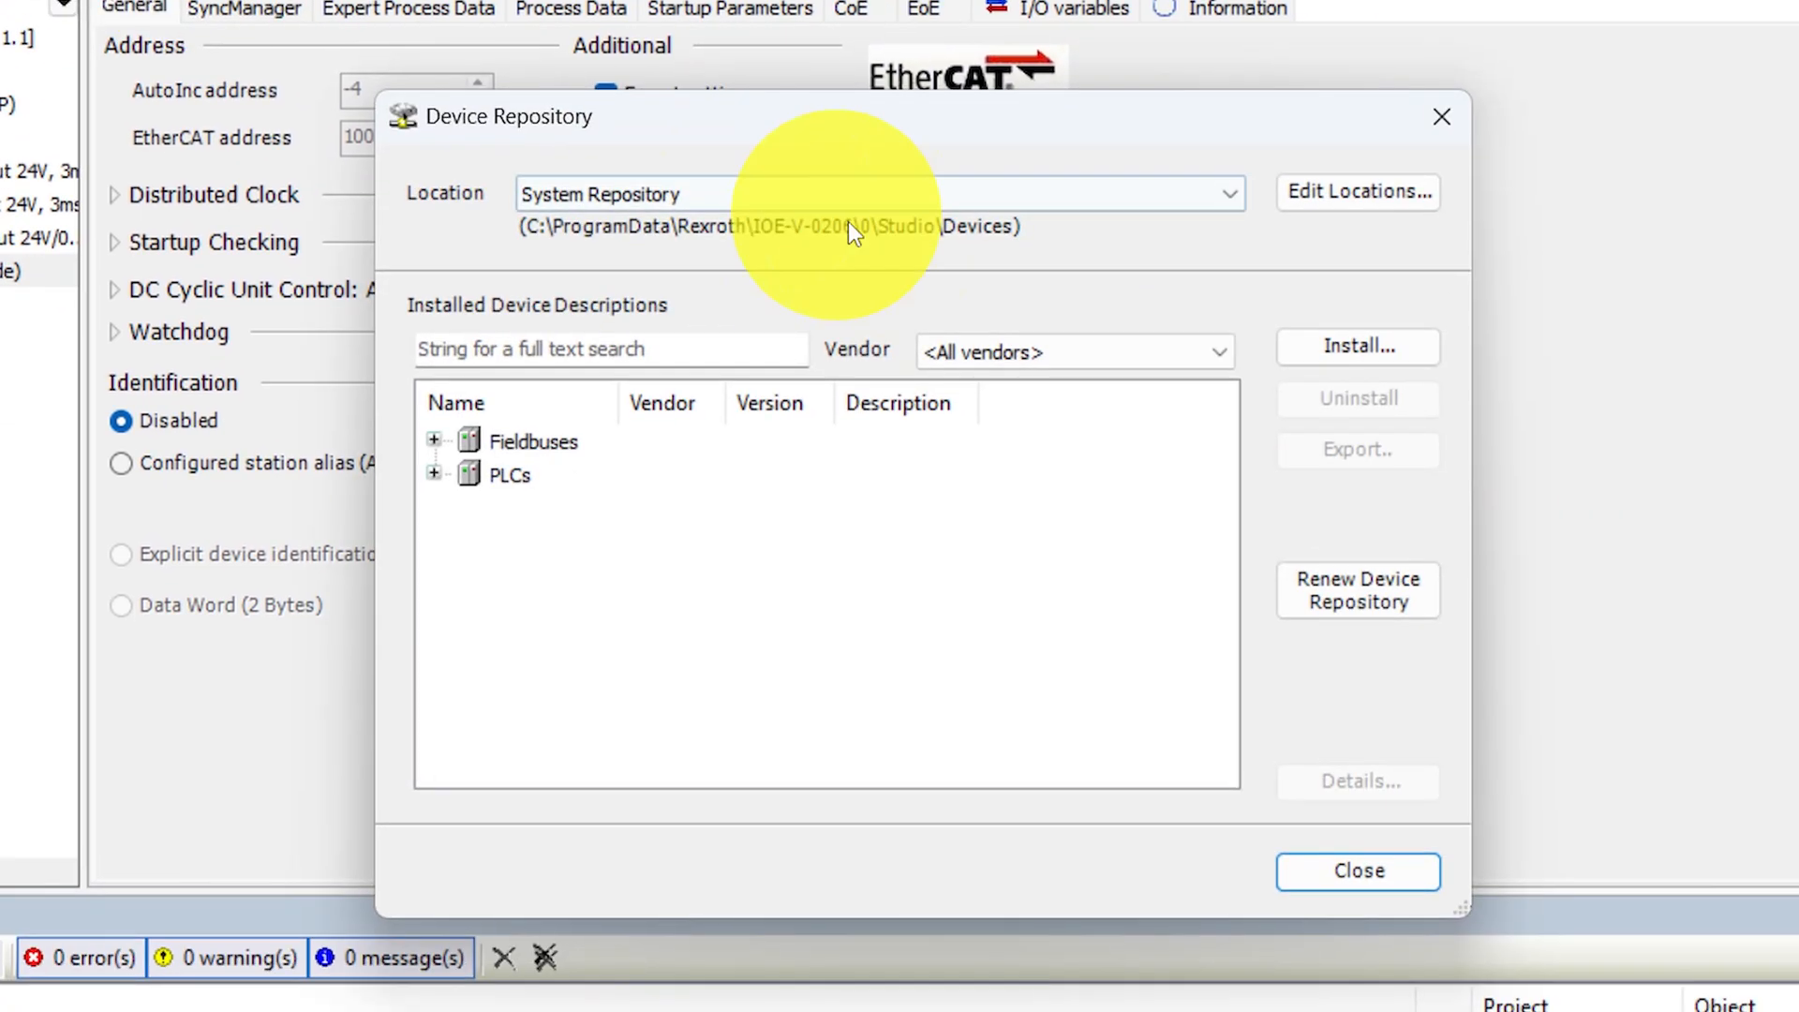
left_click(1340, 351)
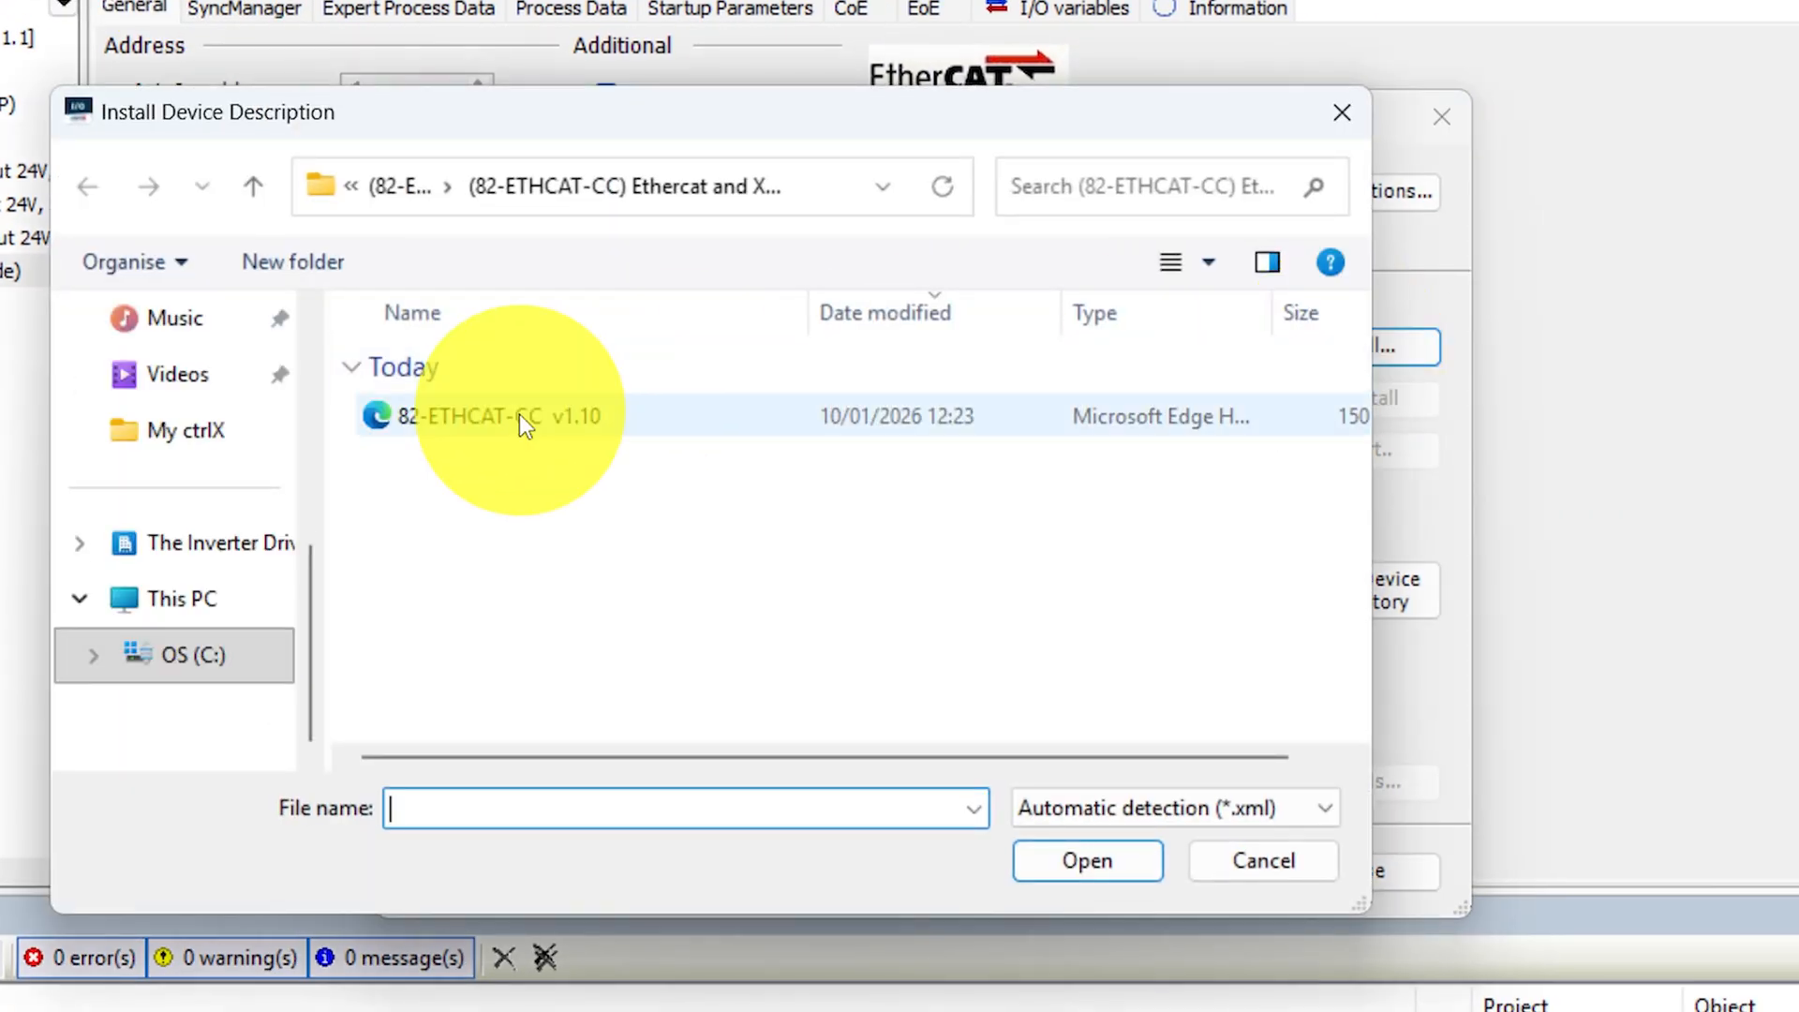
left_click(519, 415)
left_click(1128, 864)
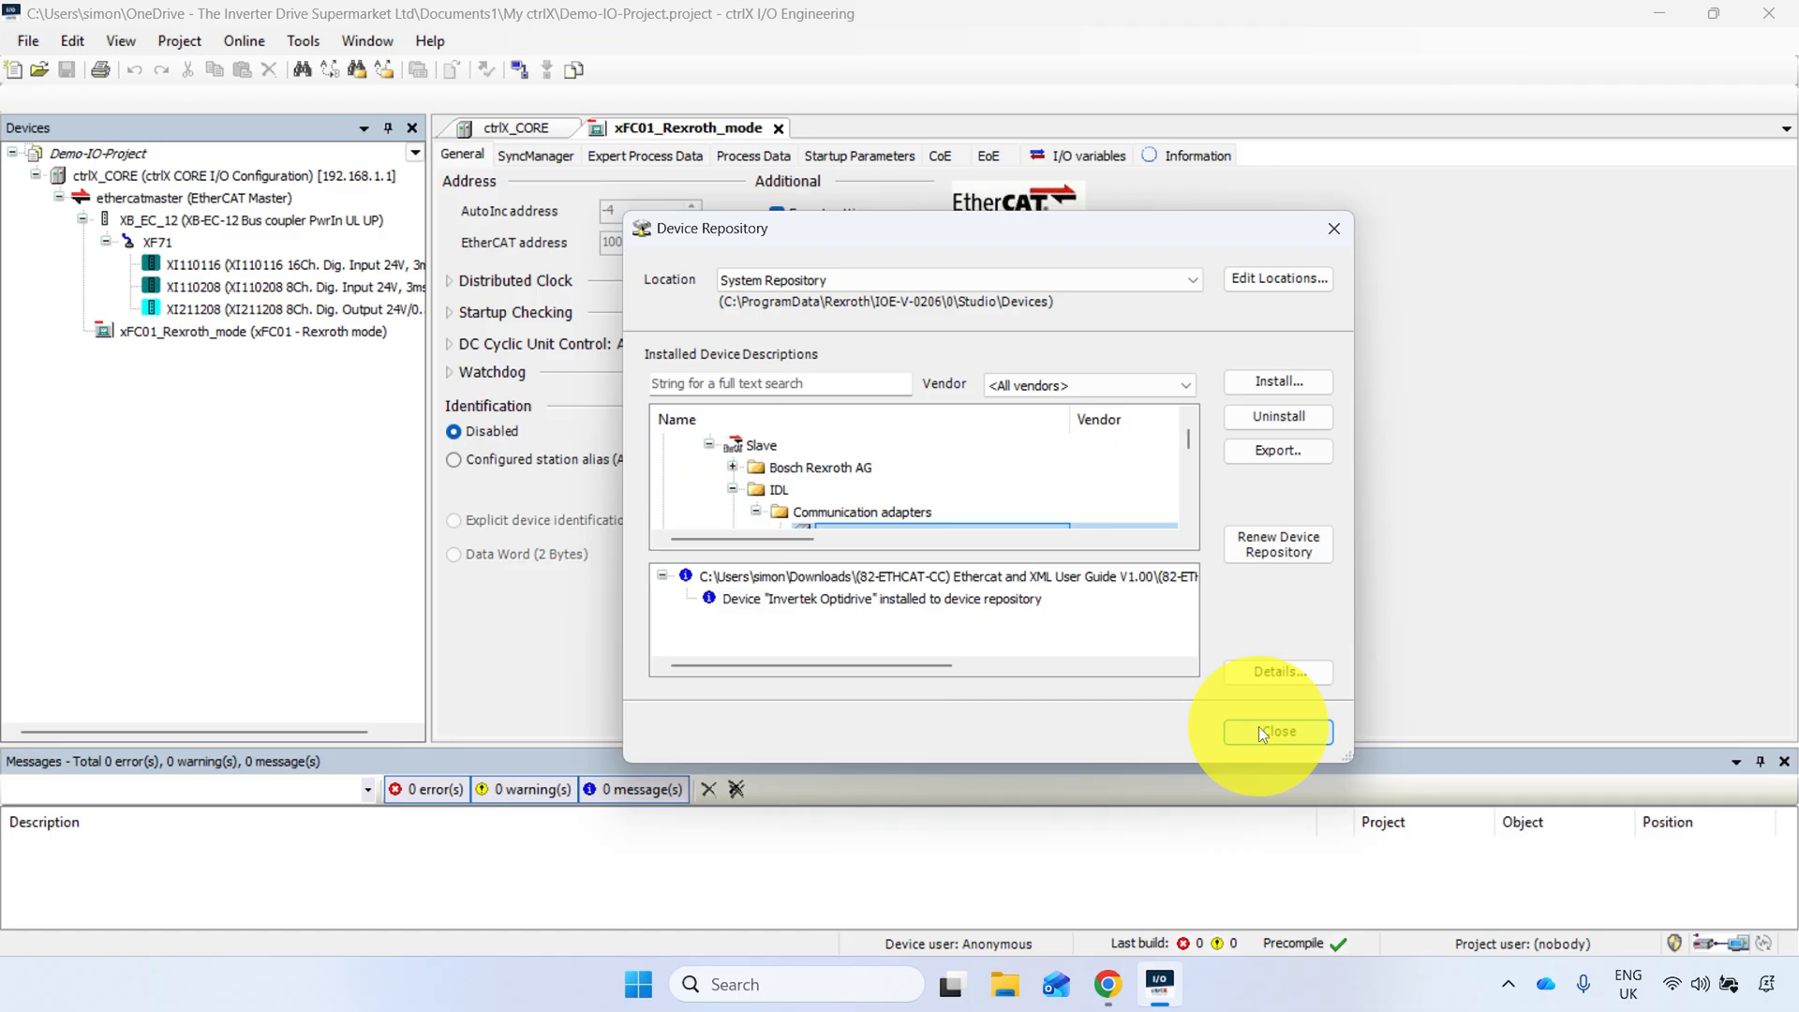
left_click(1510, 965)
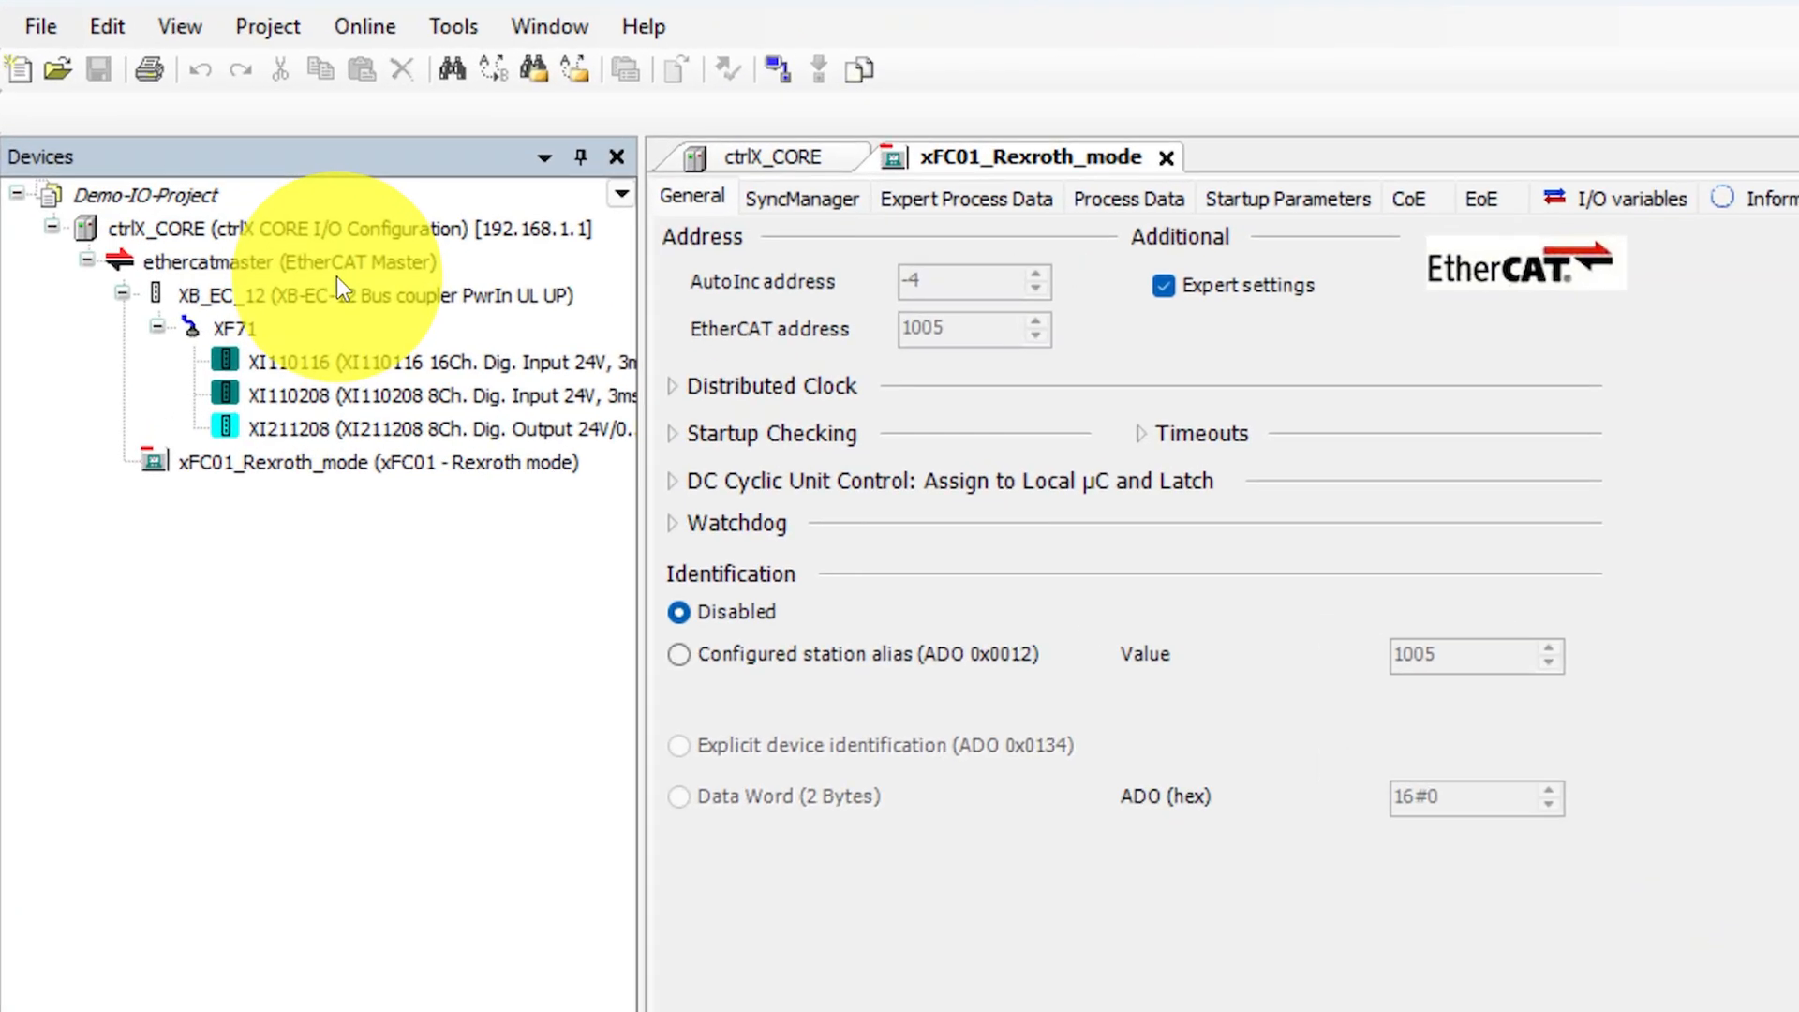
- Scan the ethercatmaster for connected devices, entering the account password to log in to the controller at 192.168.1.1
right_click(227, 204)
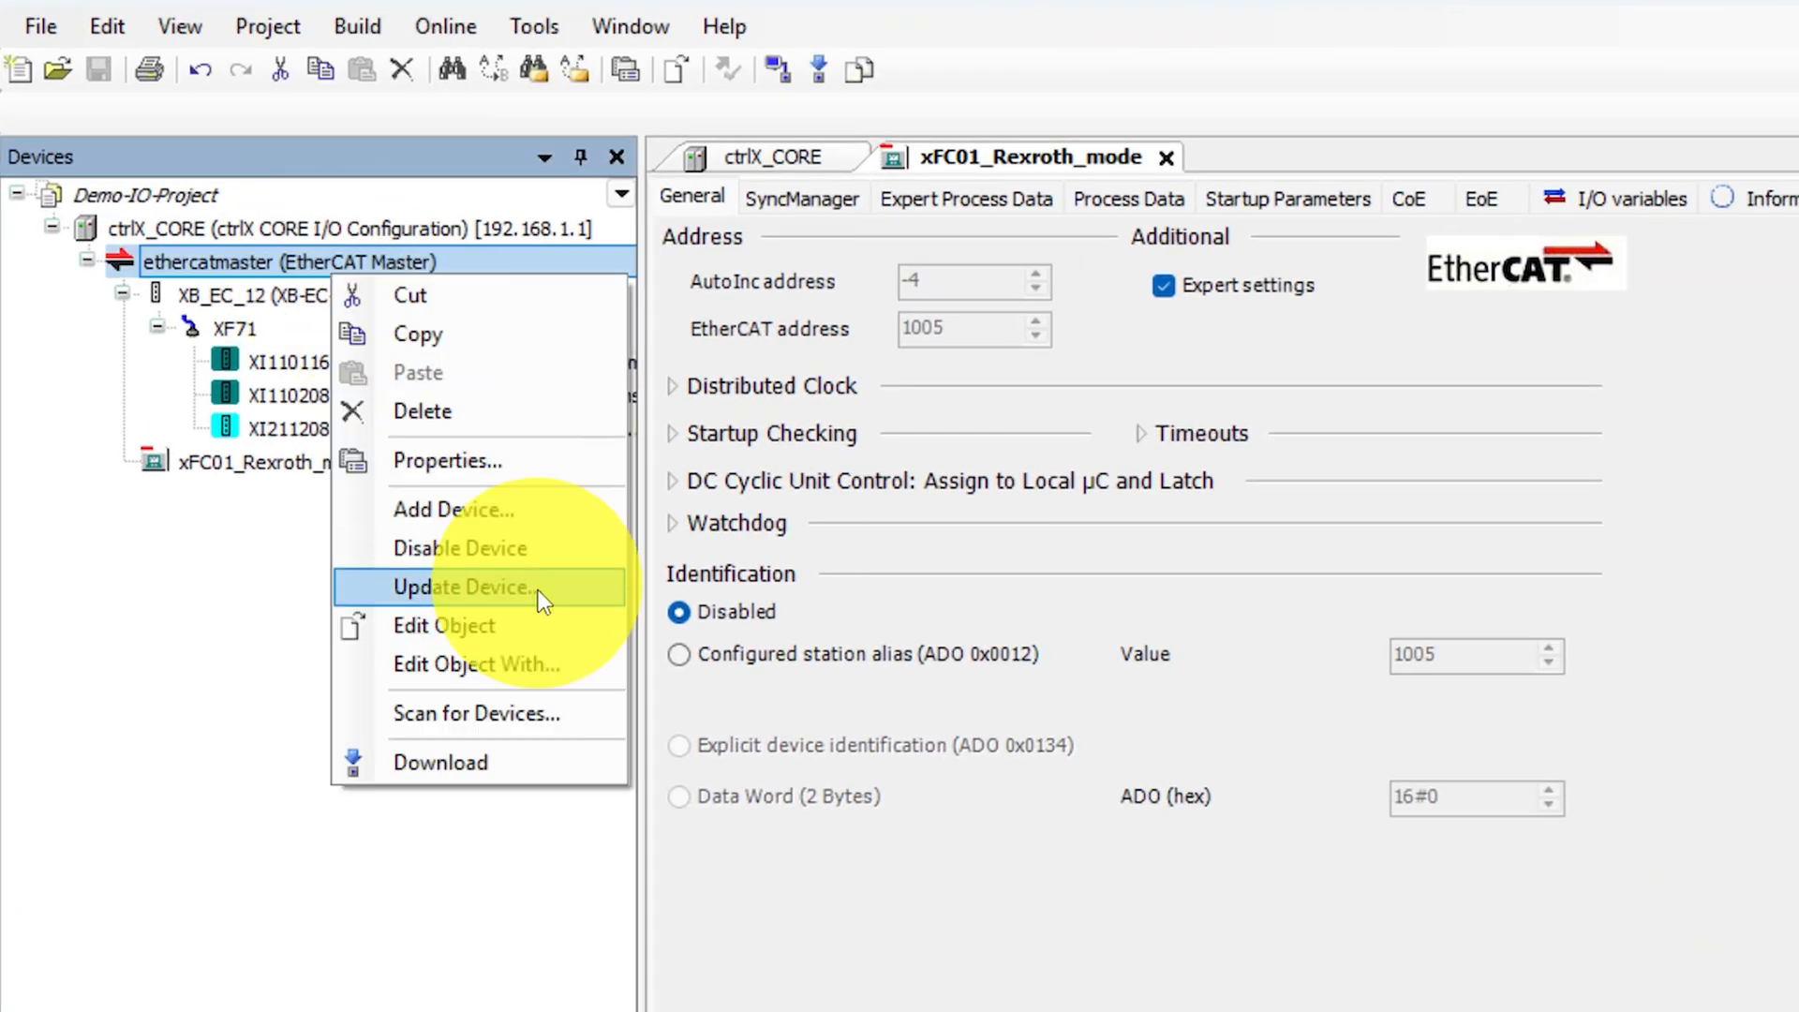
left_click(526, 709)
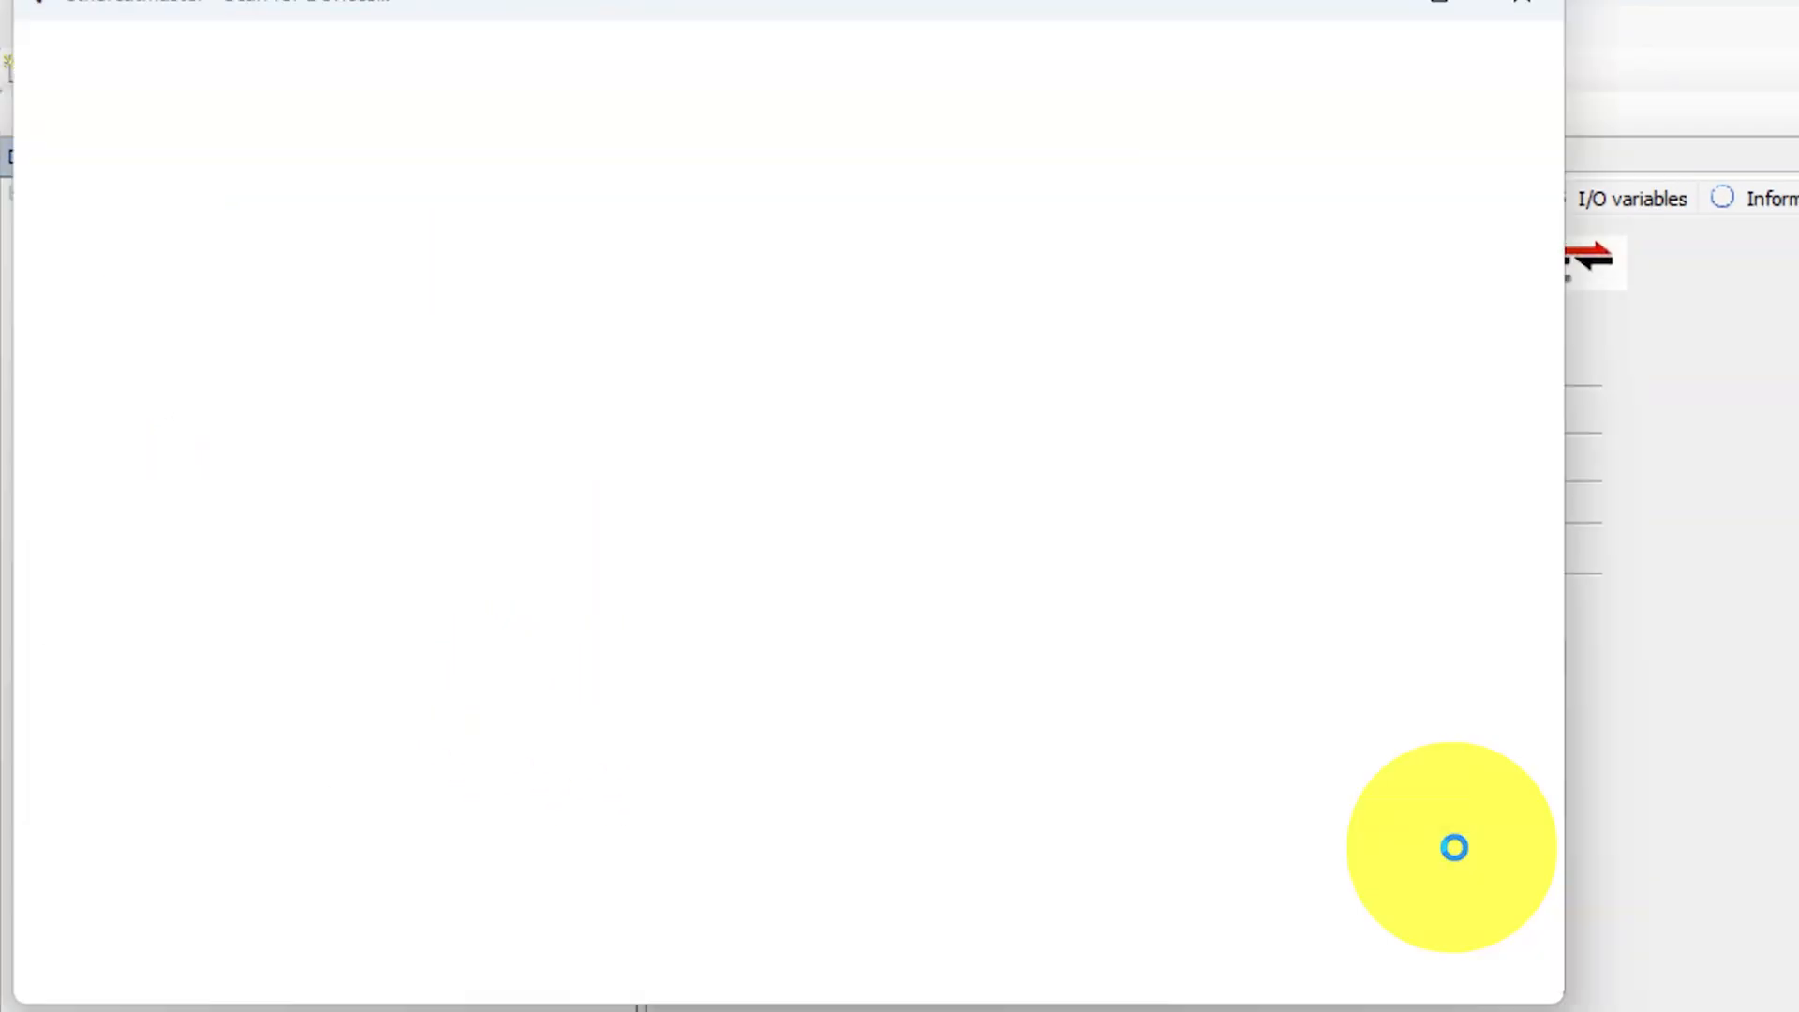
left_click(1365, 691)
type("***")
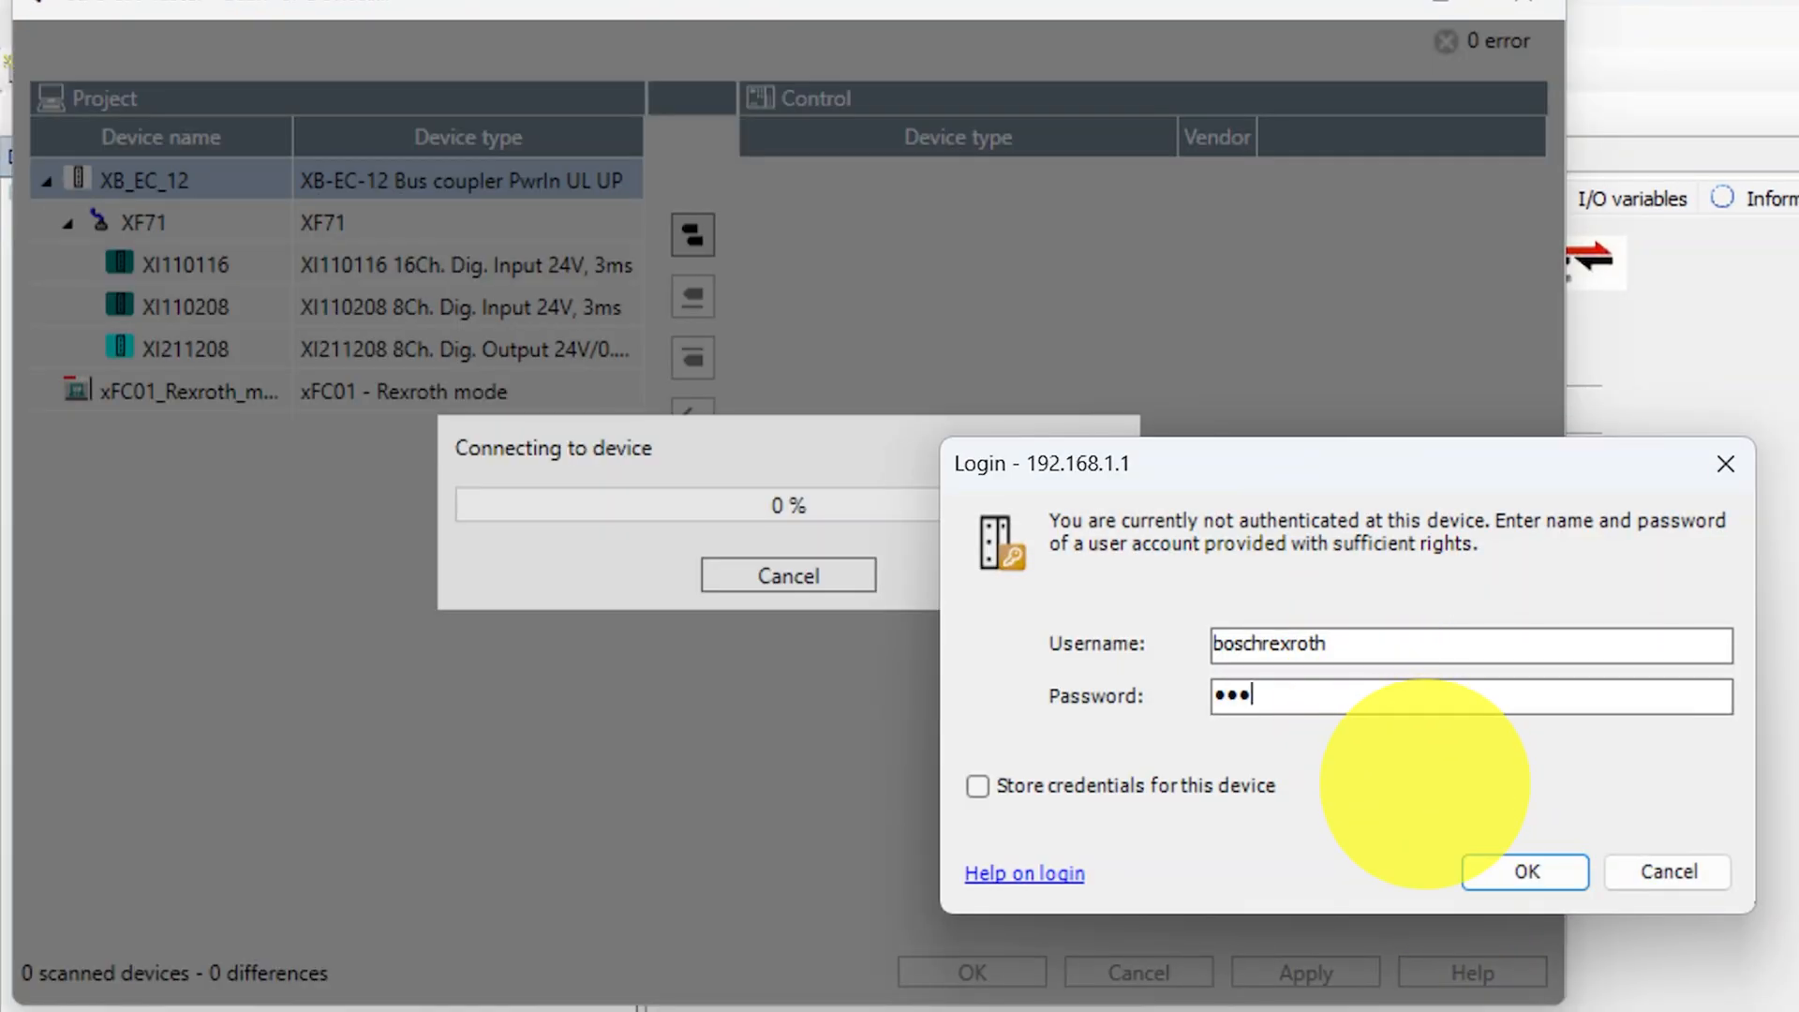
key("Return")
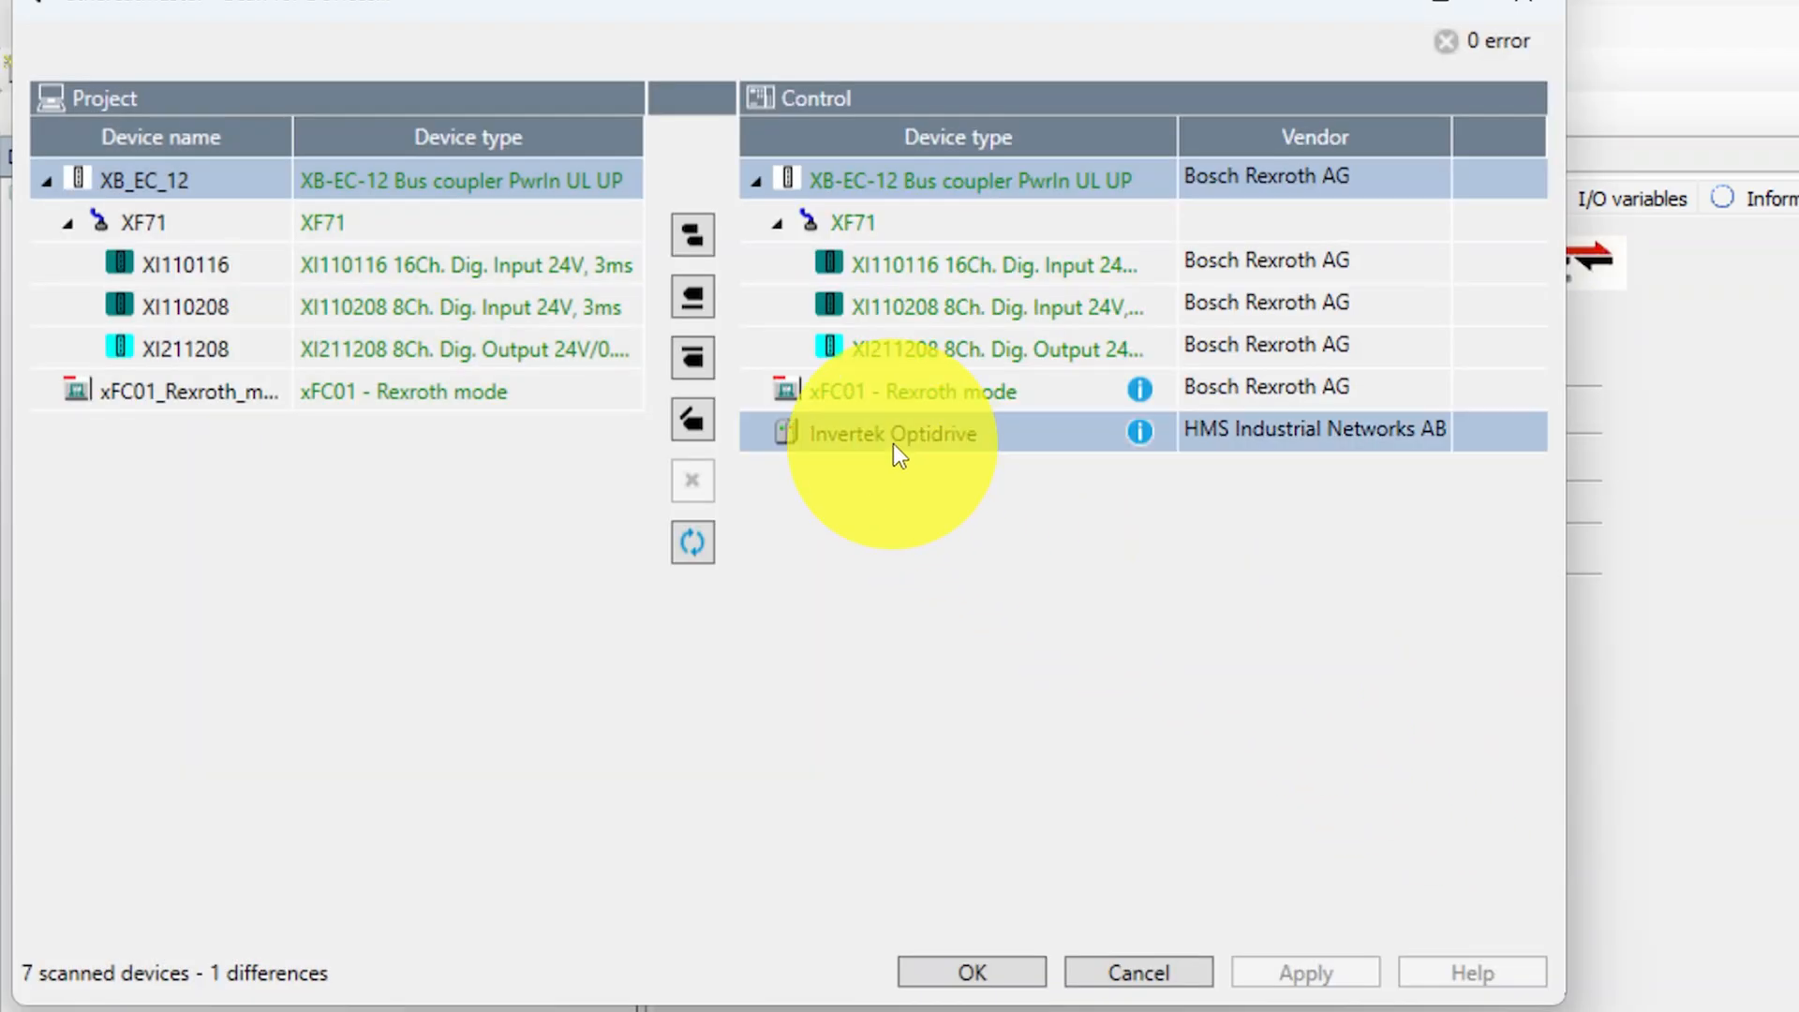
- Transfer the scanned Invertek Optidrive into the project, apply the change, and view the new device's I/O variables
left_click(692, 239)
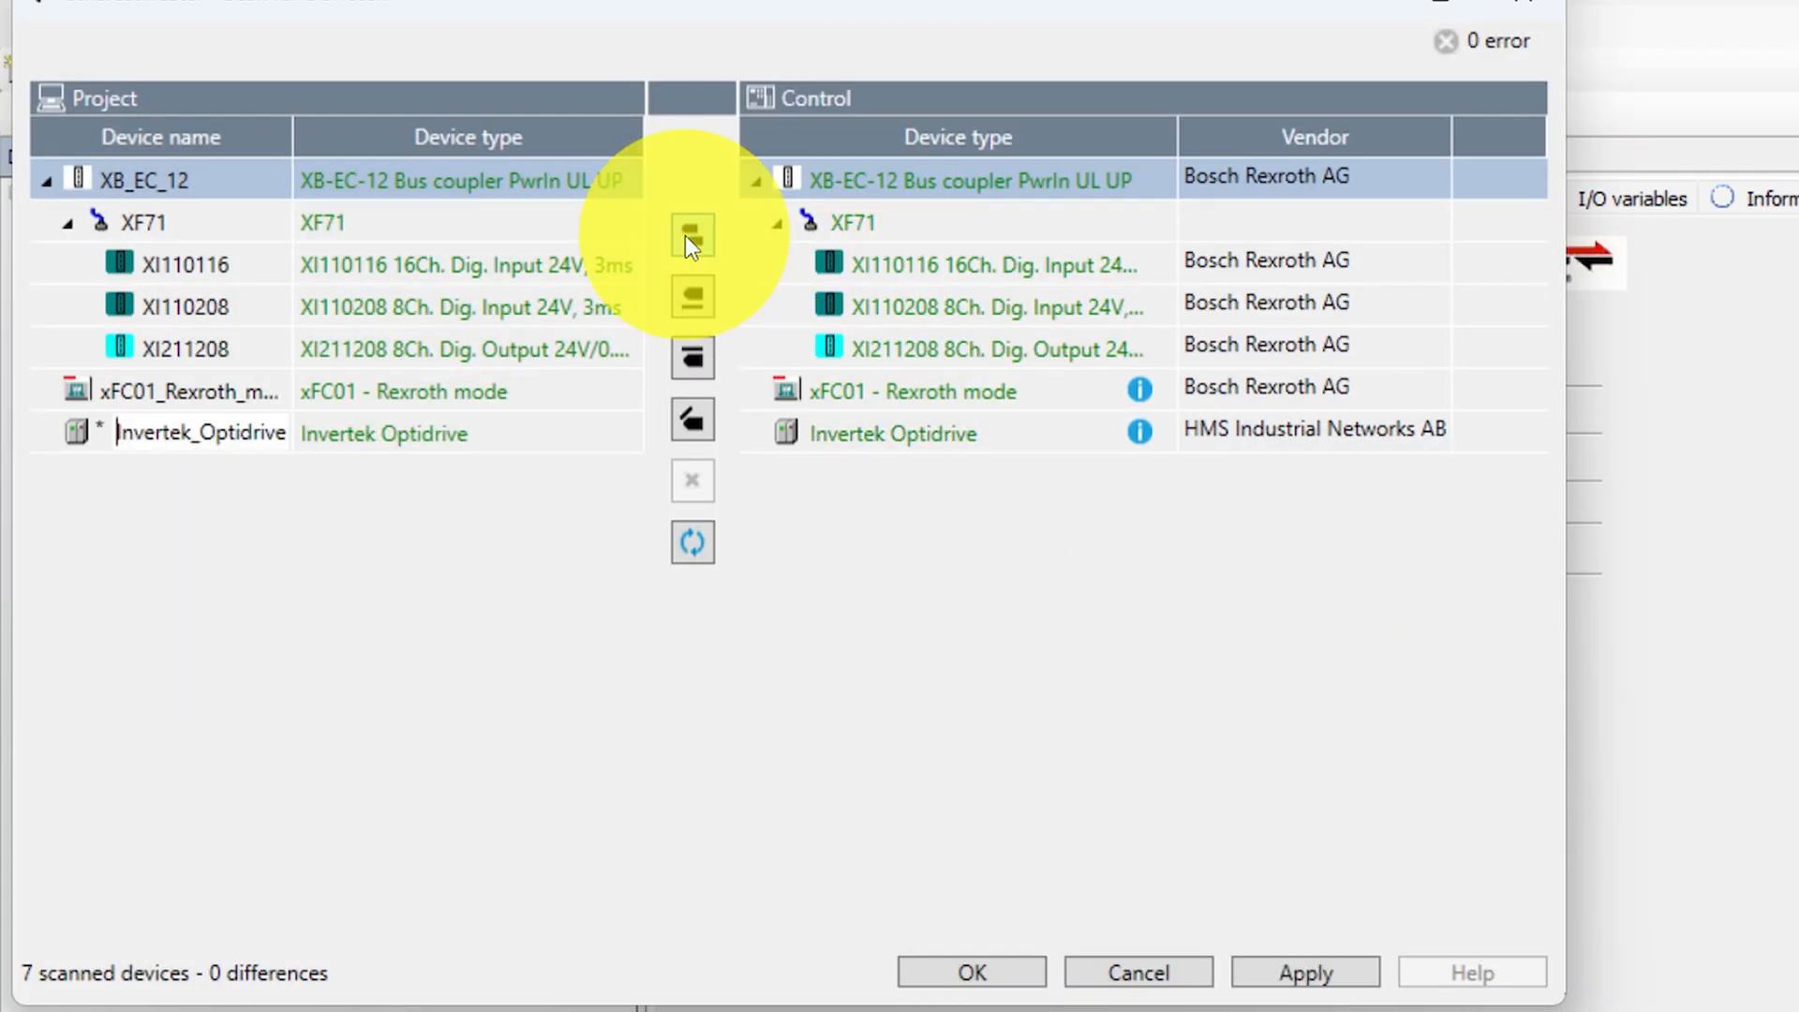
left_click(1268, 970)
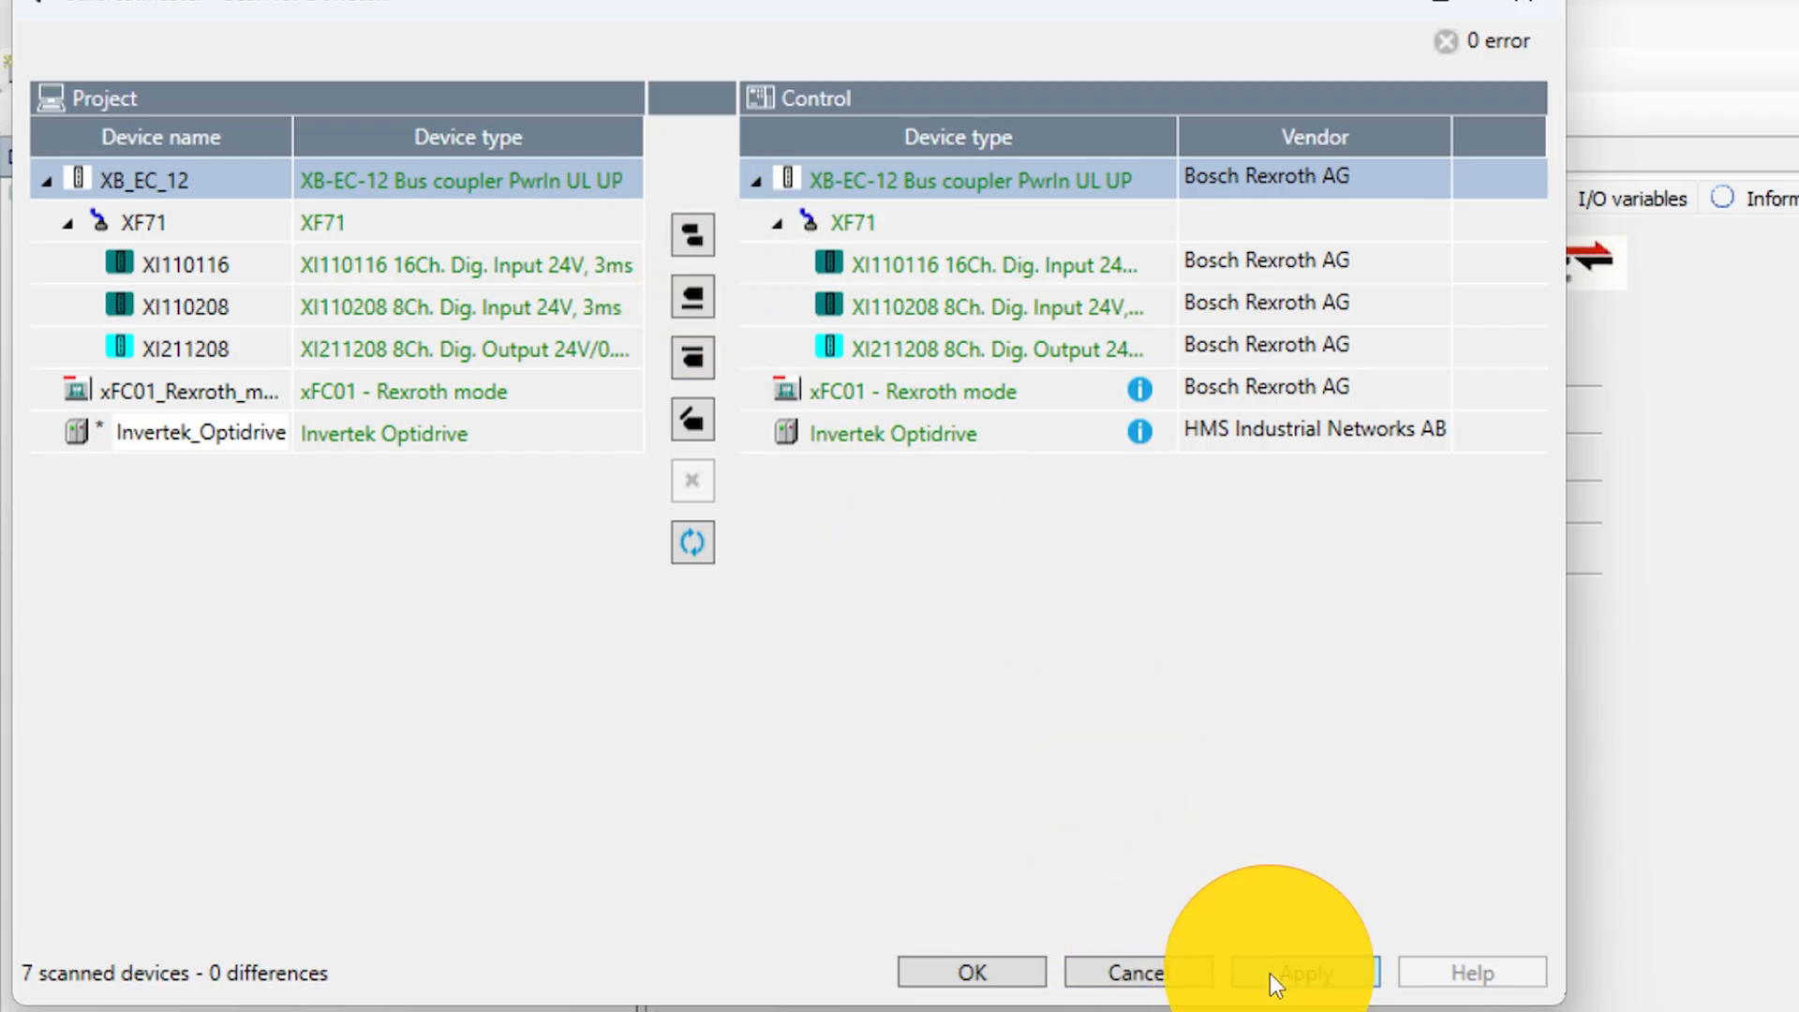
left_click(1012, 969)
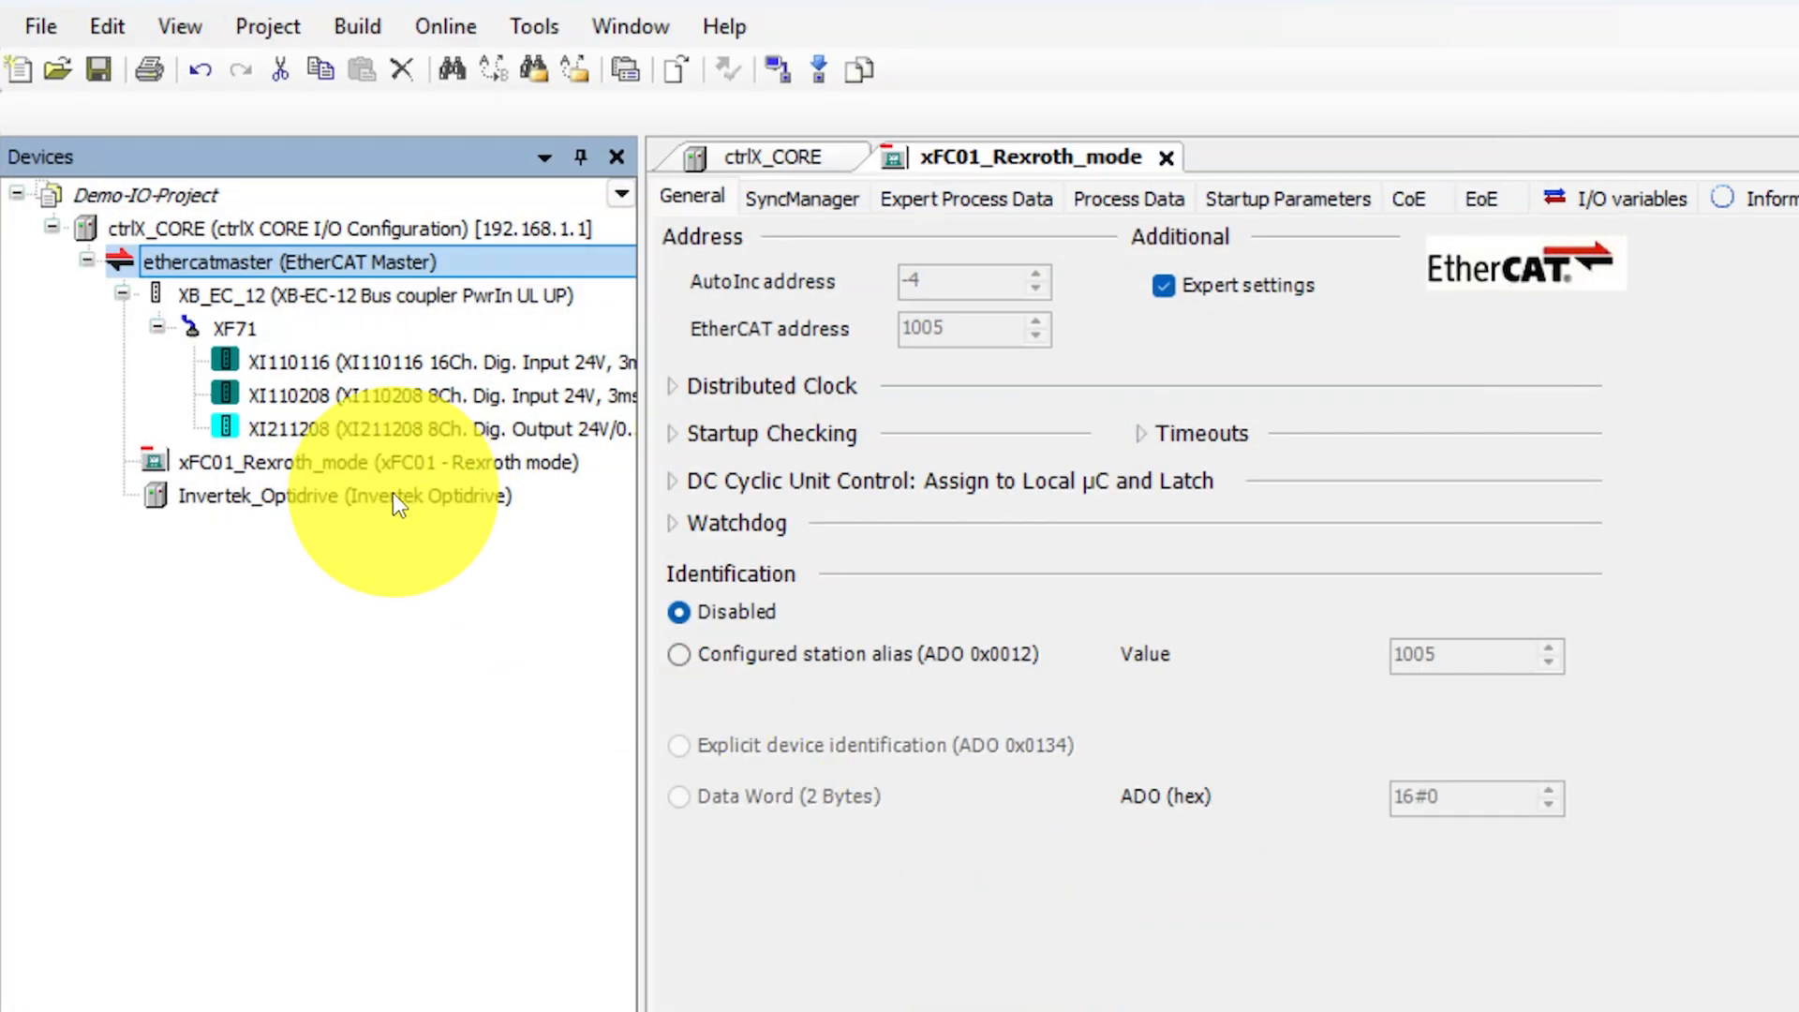
double_click(391, 493)
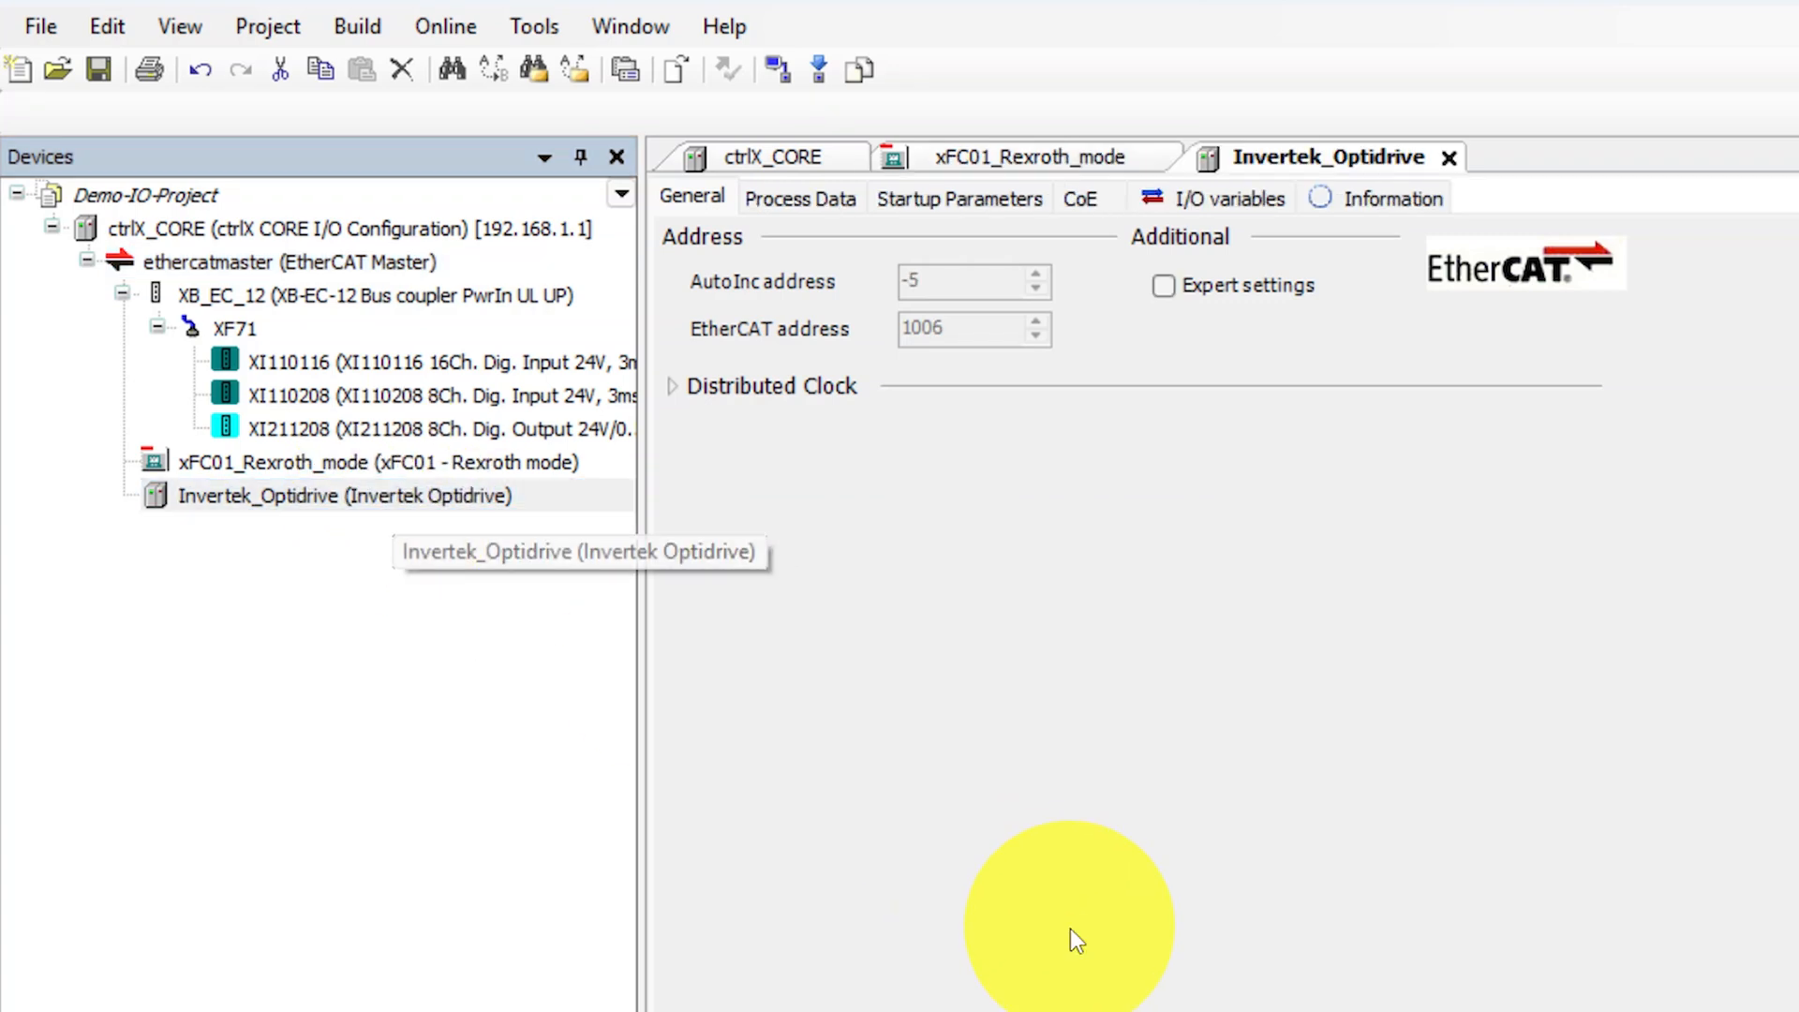
left_click(1231, 205)
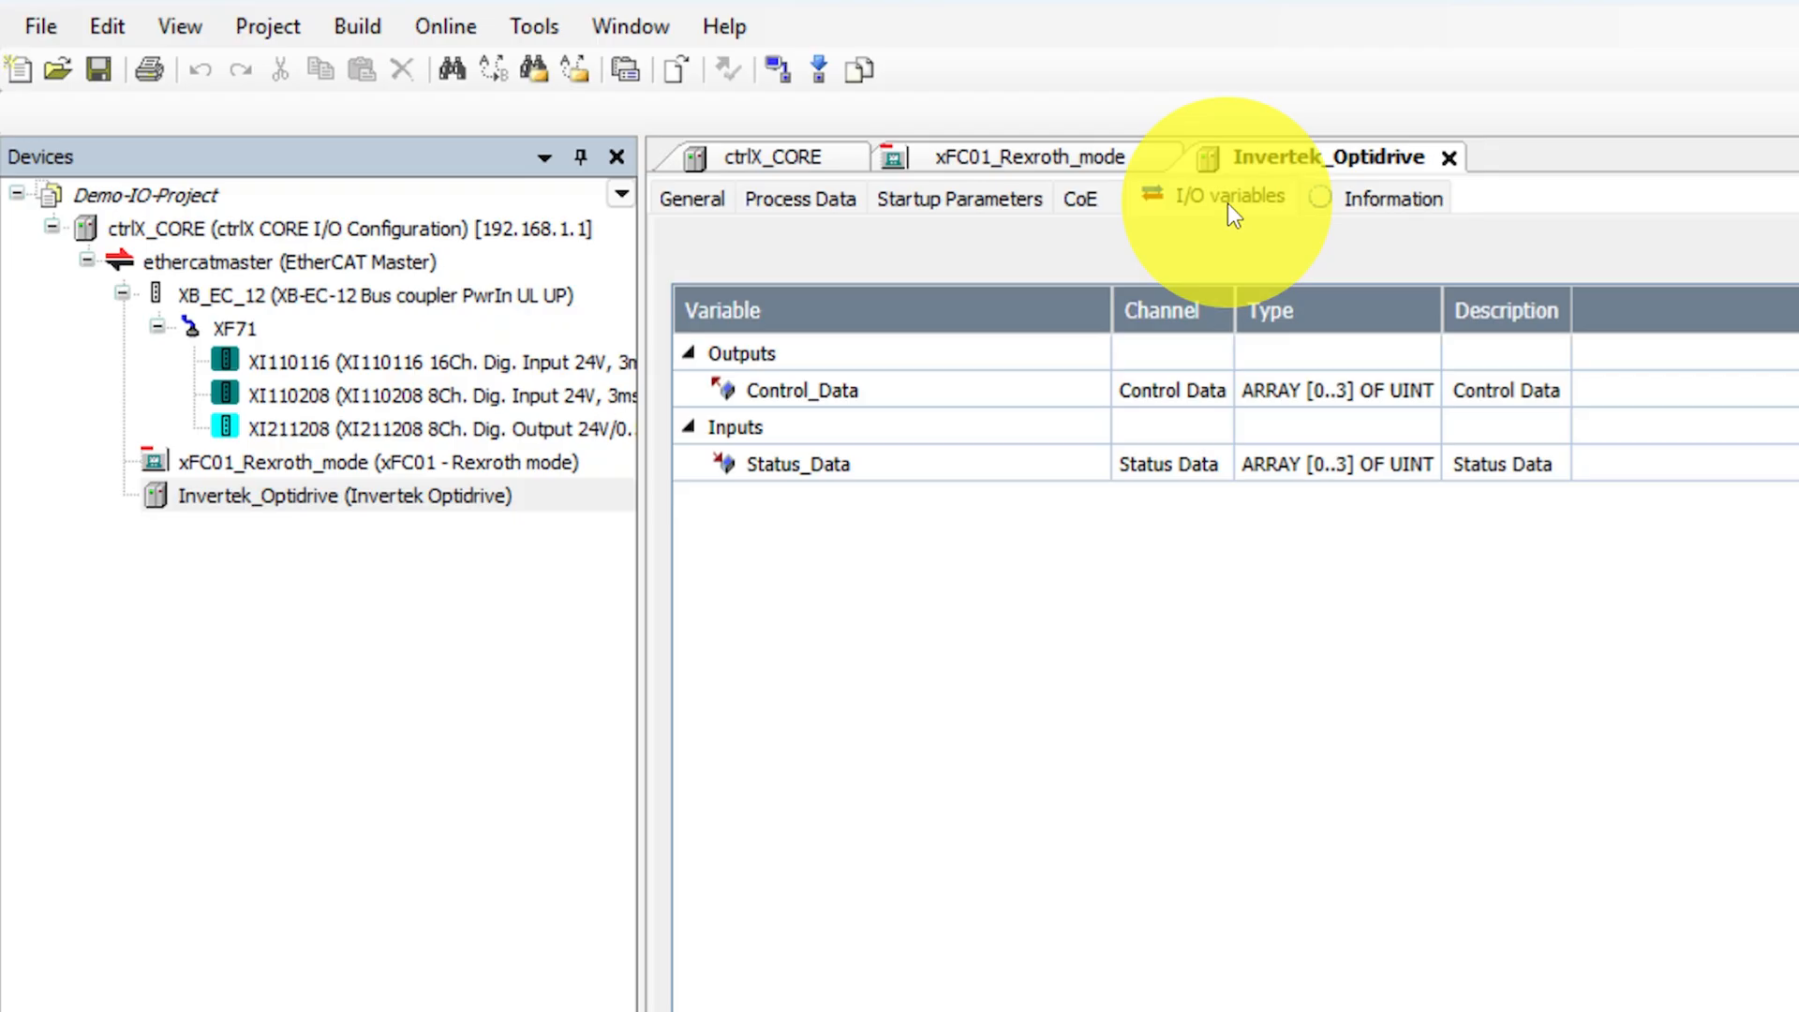
- Compare the I/O variables of xFC01_Rexroth_mode with those of Invertek_Optidrive
left_click(1053, 156)
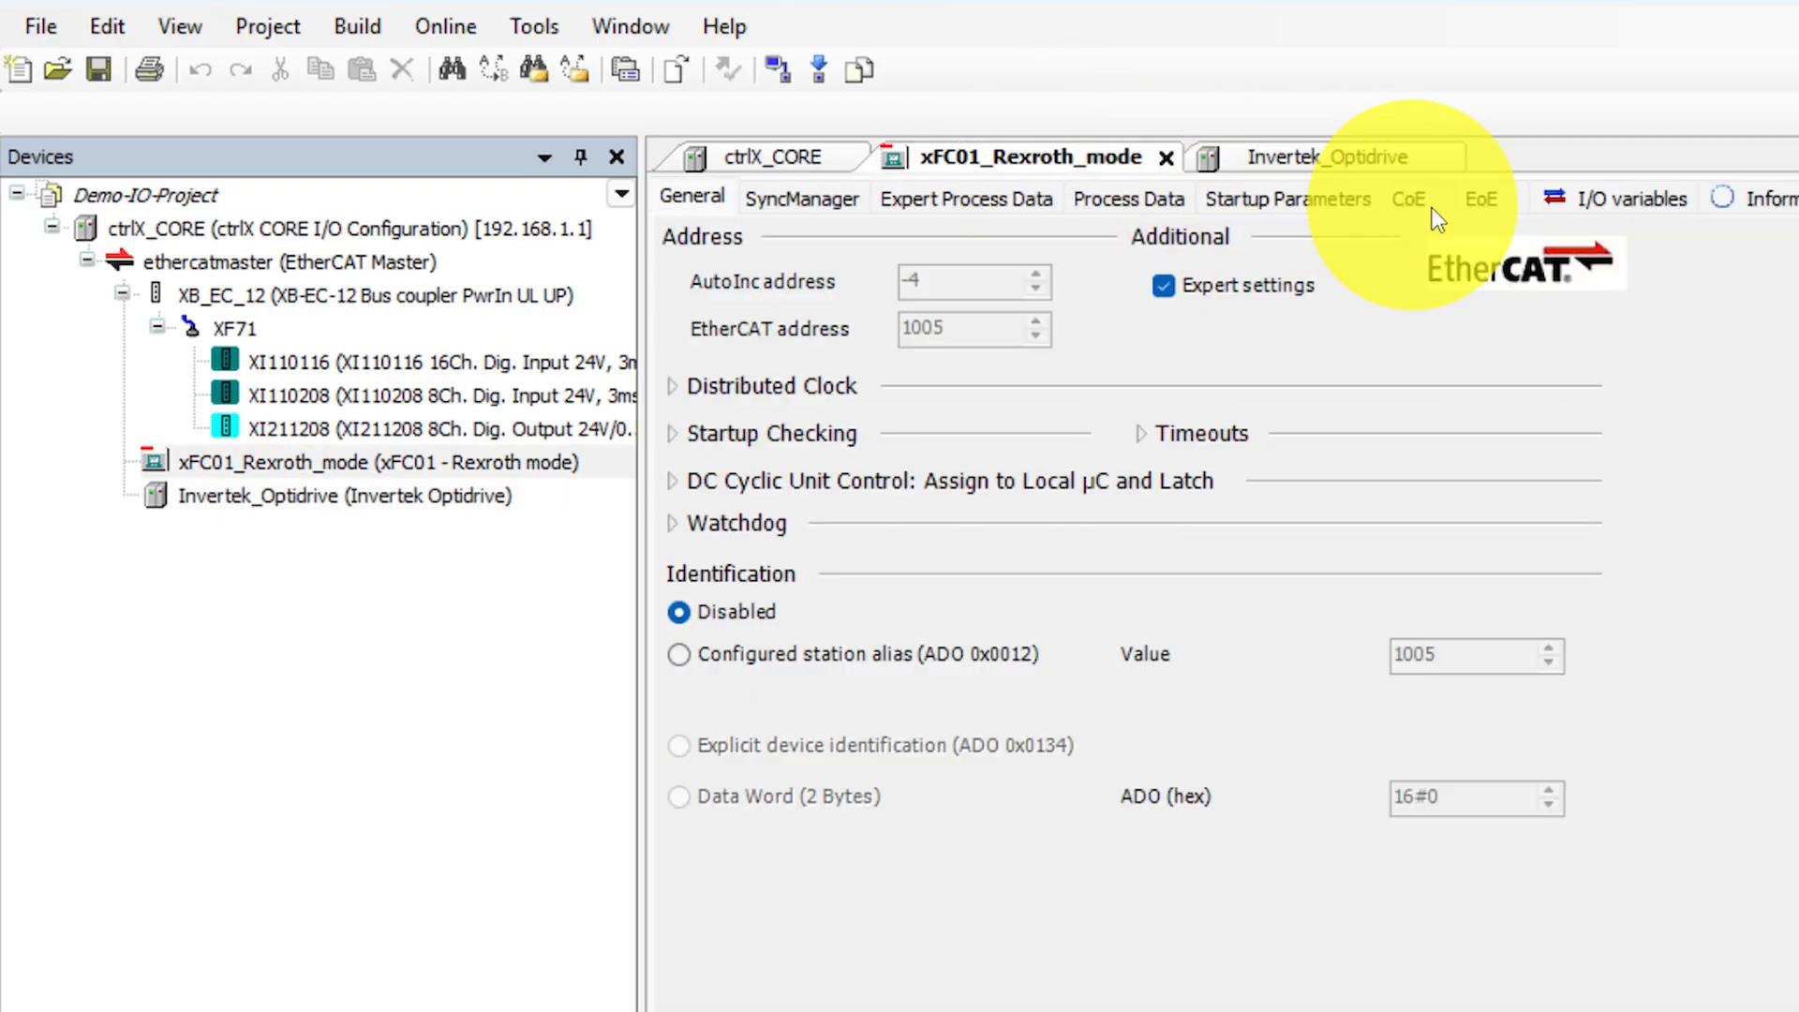
left_click(1638, 205)
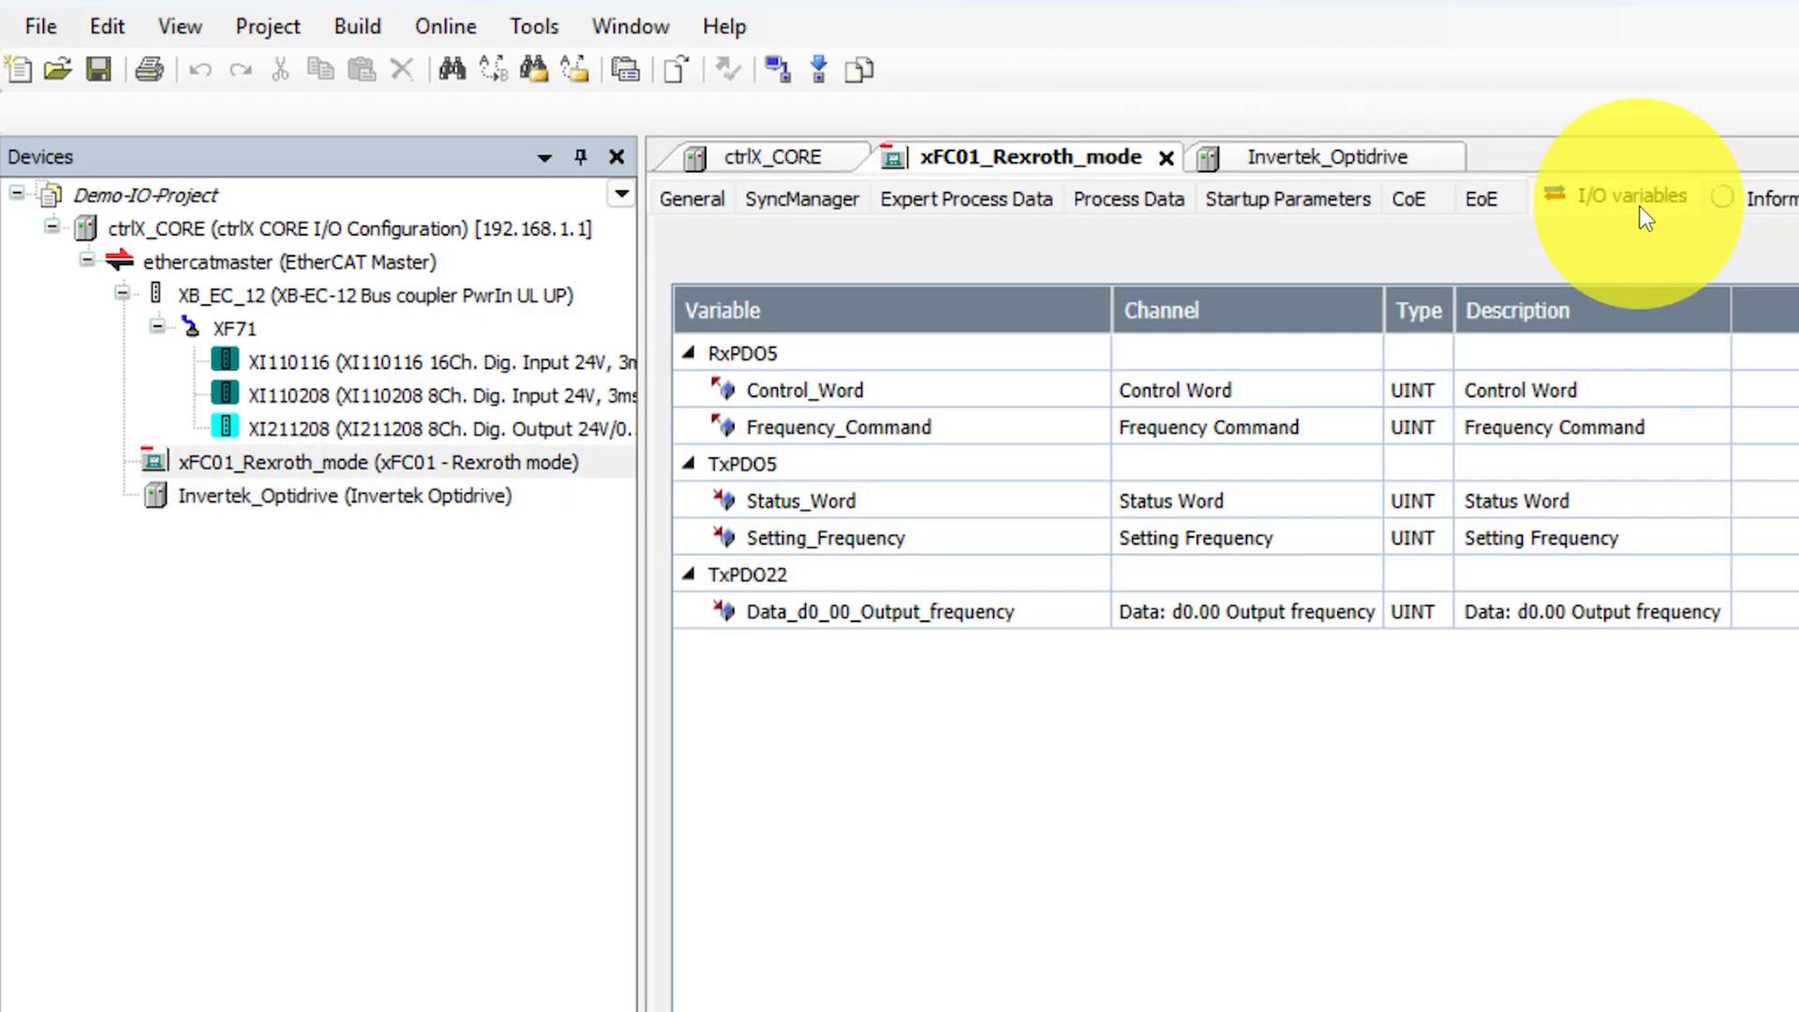
left_click(1379, 154)
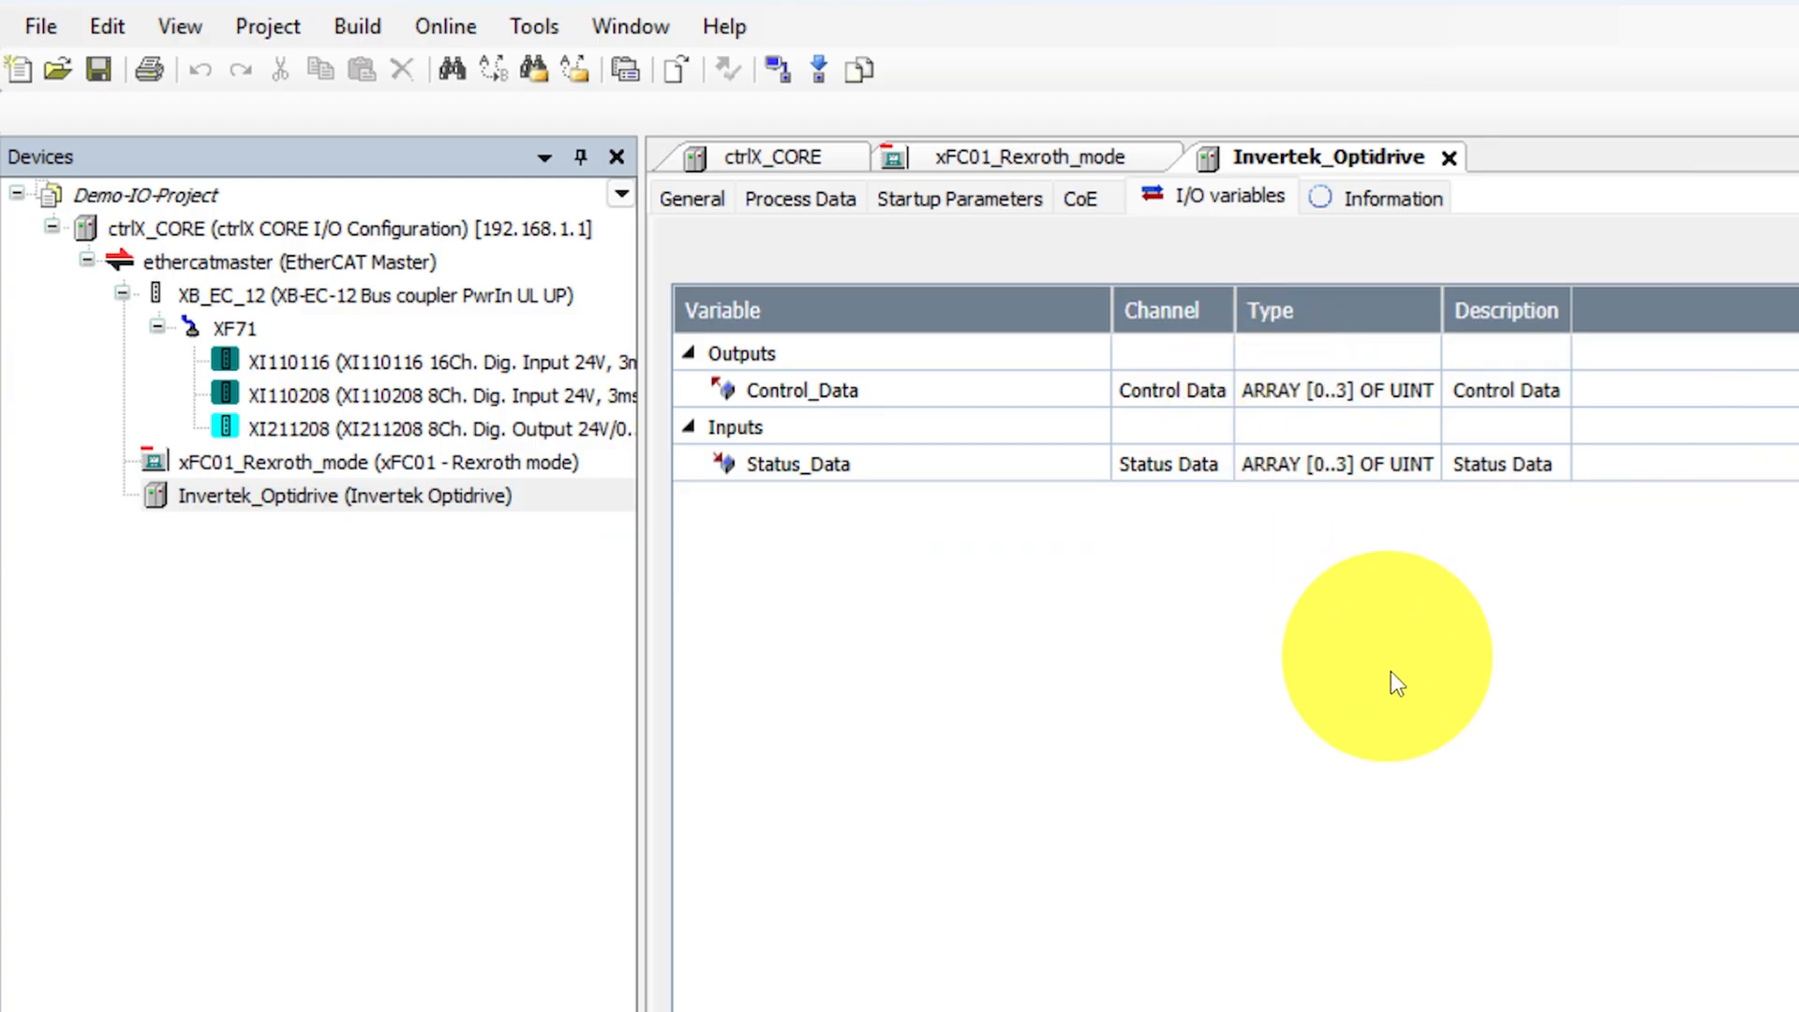
- Download the ethercatmaster configuration to the controller, allowing the EtherCAT bus to switch to Init
left_click(329, 267)
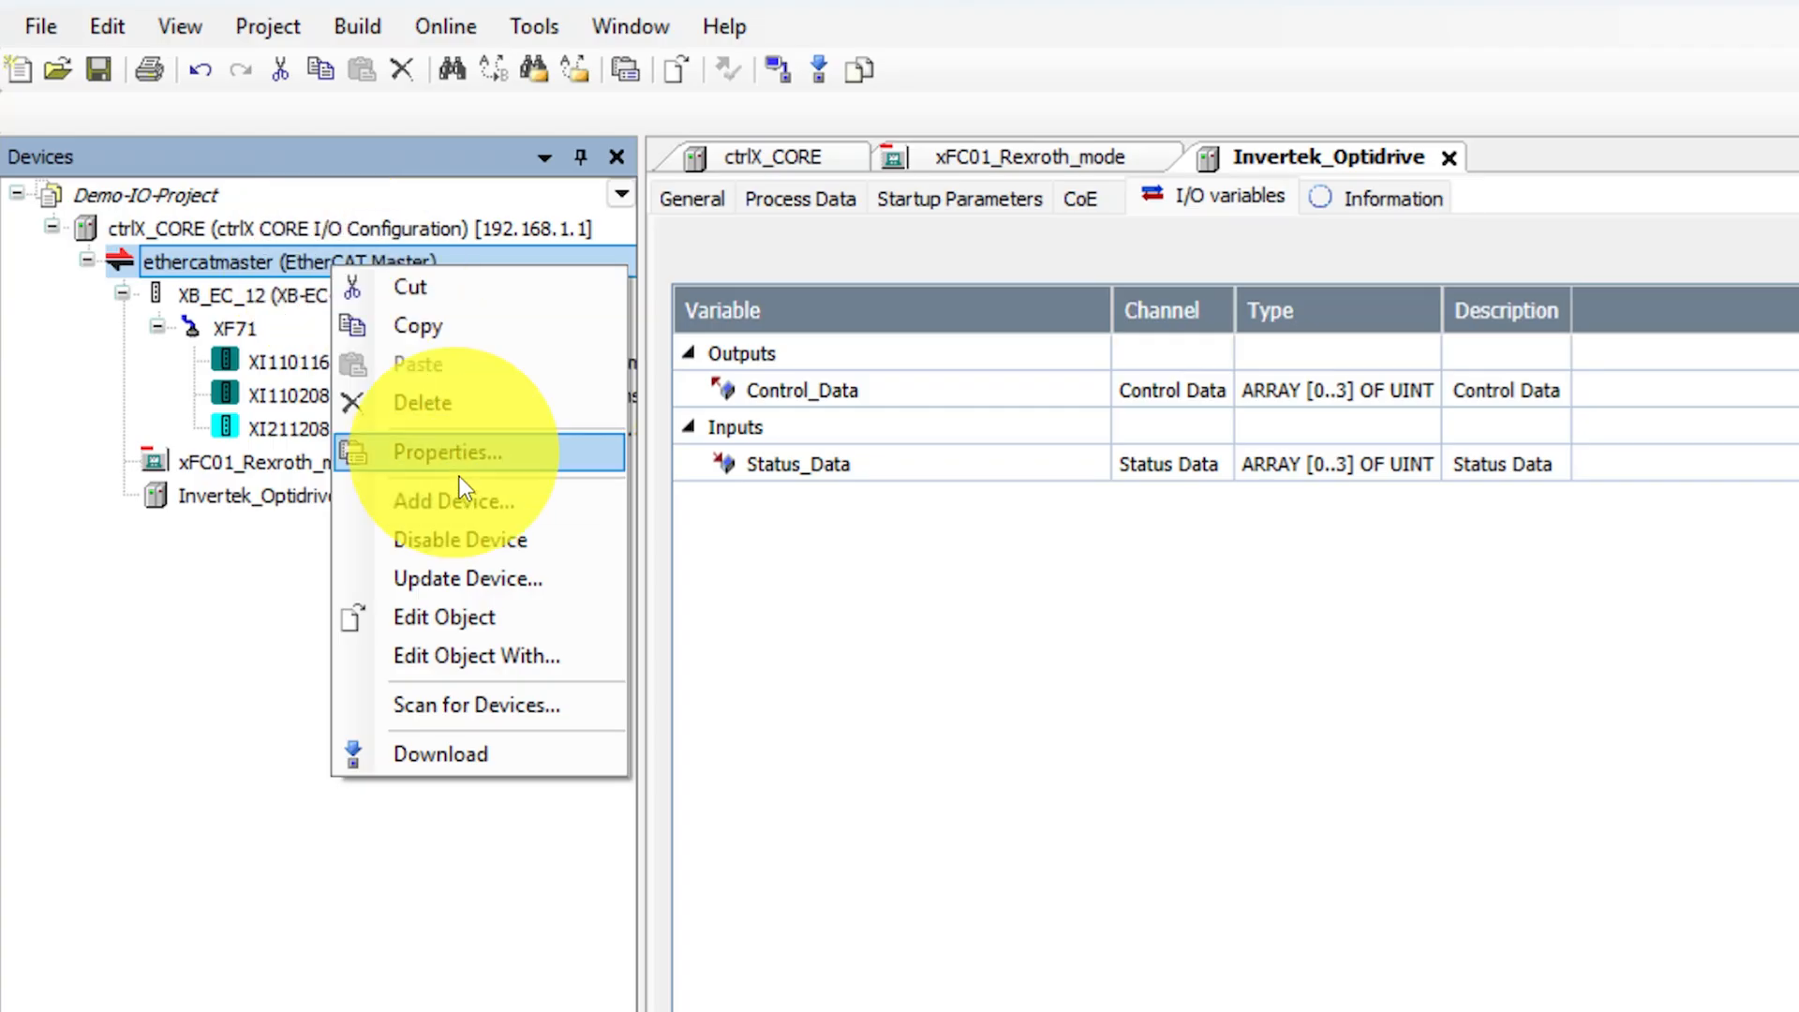
left_click(485, 749)
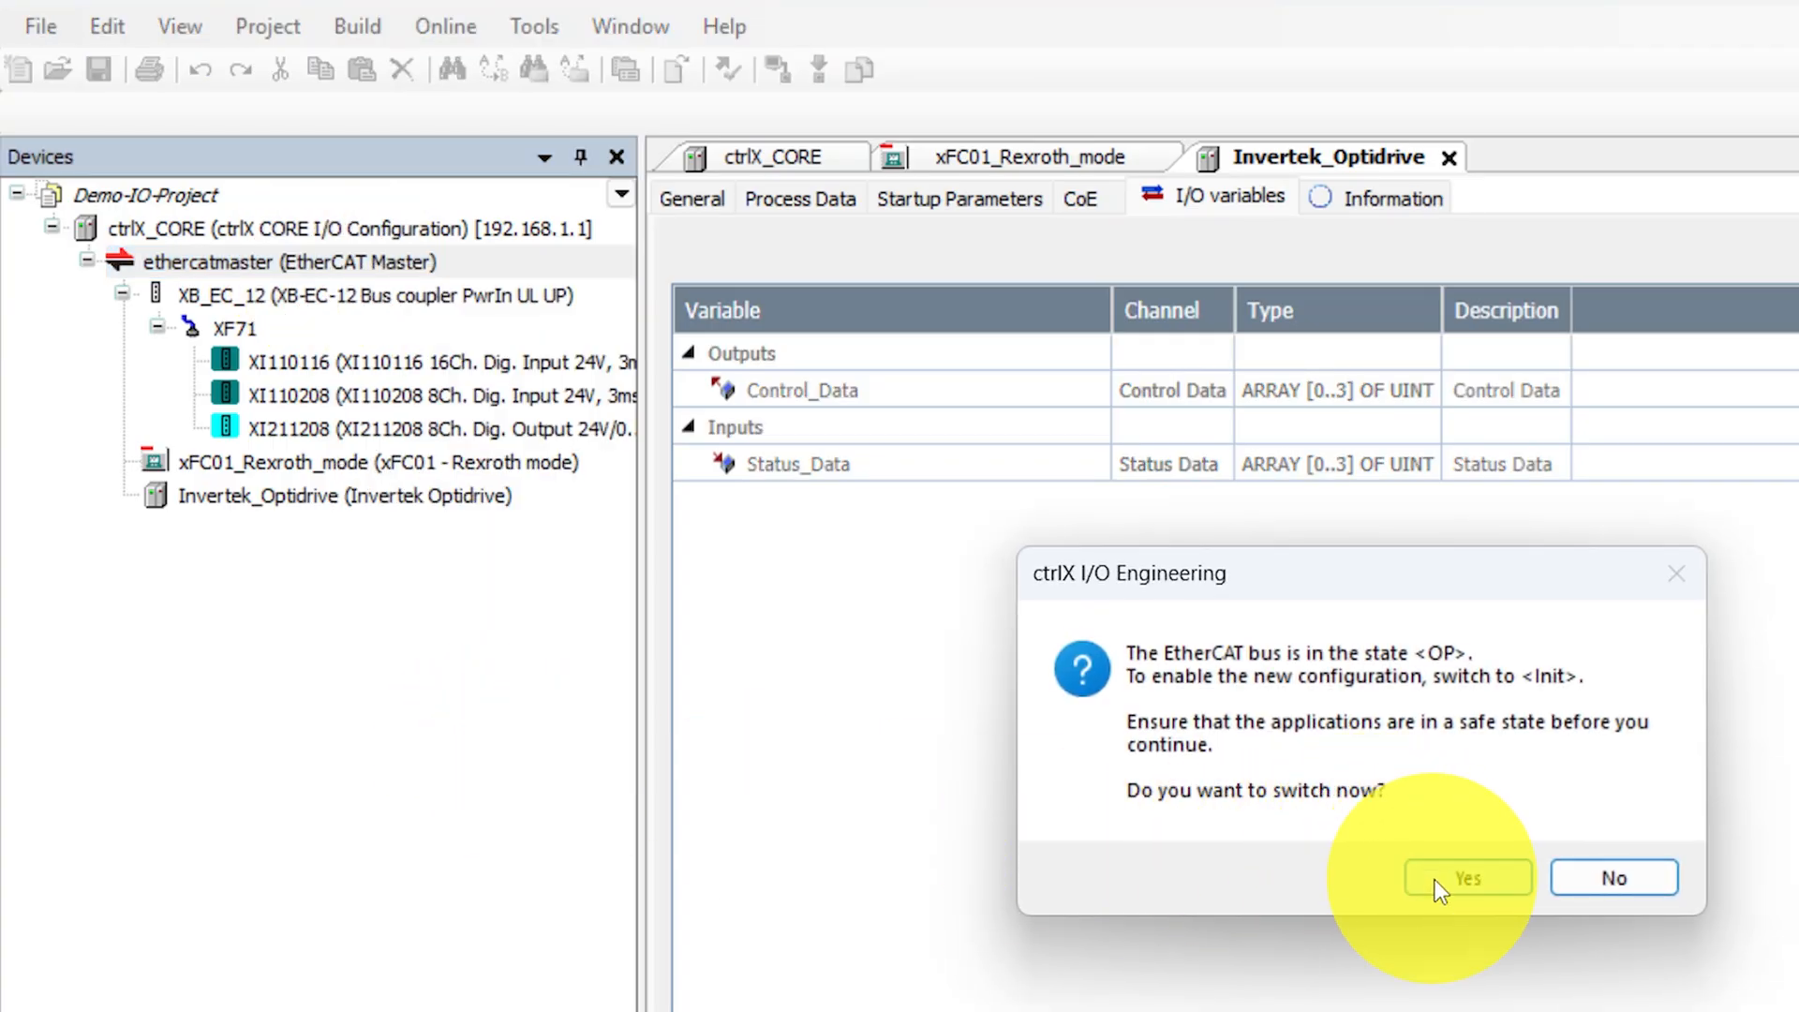
left_click(1435, 879)
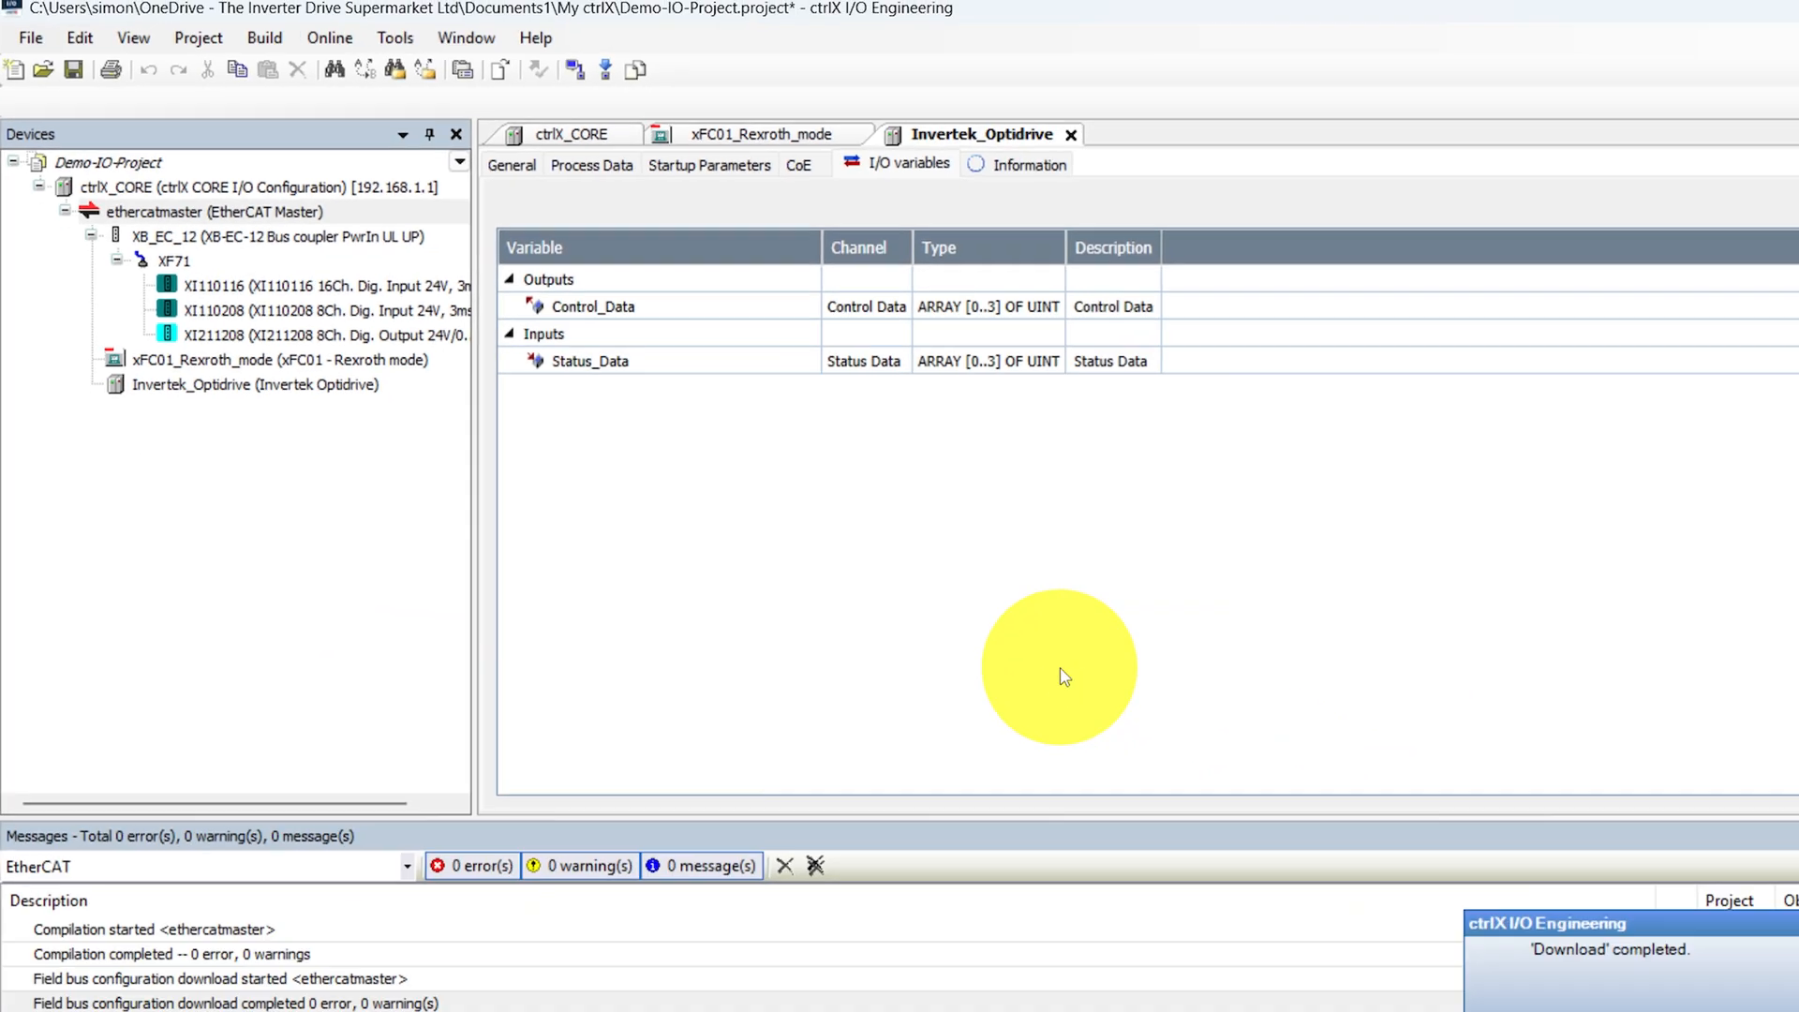
- Save Demo-IO-Project and close ctrlX I/O Engineering
left_click(37, 40)
left_click(87, 174)
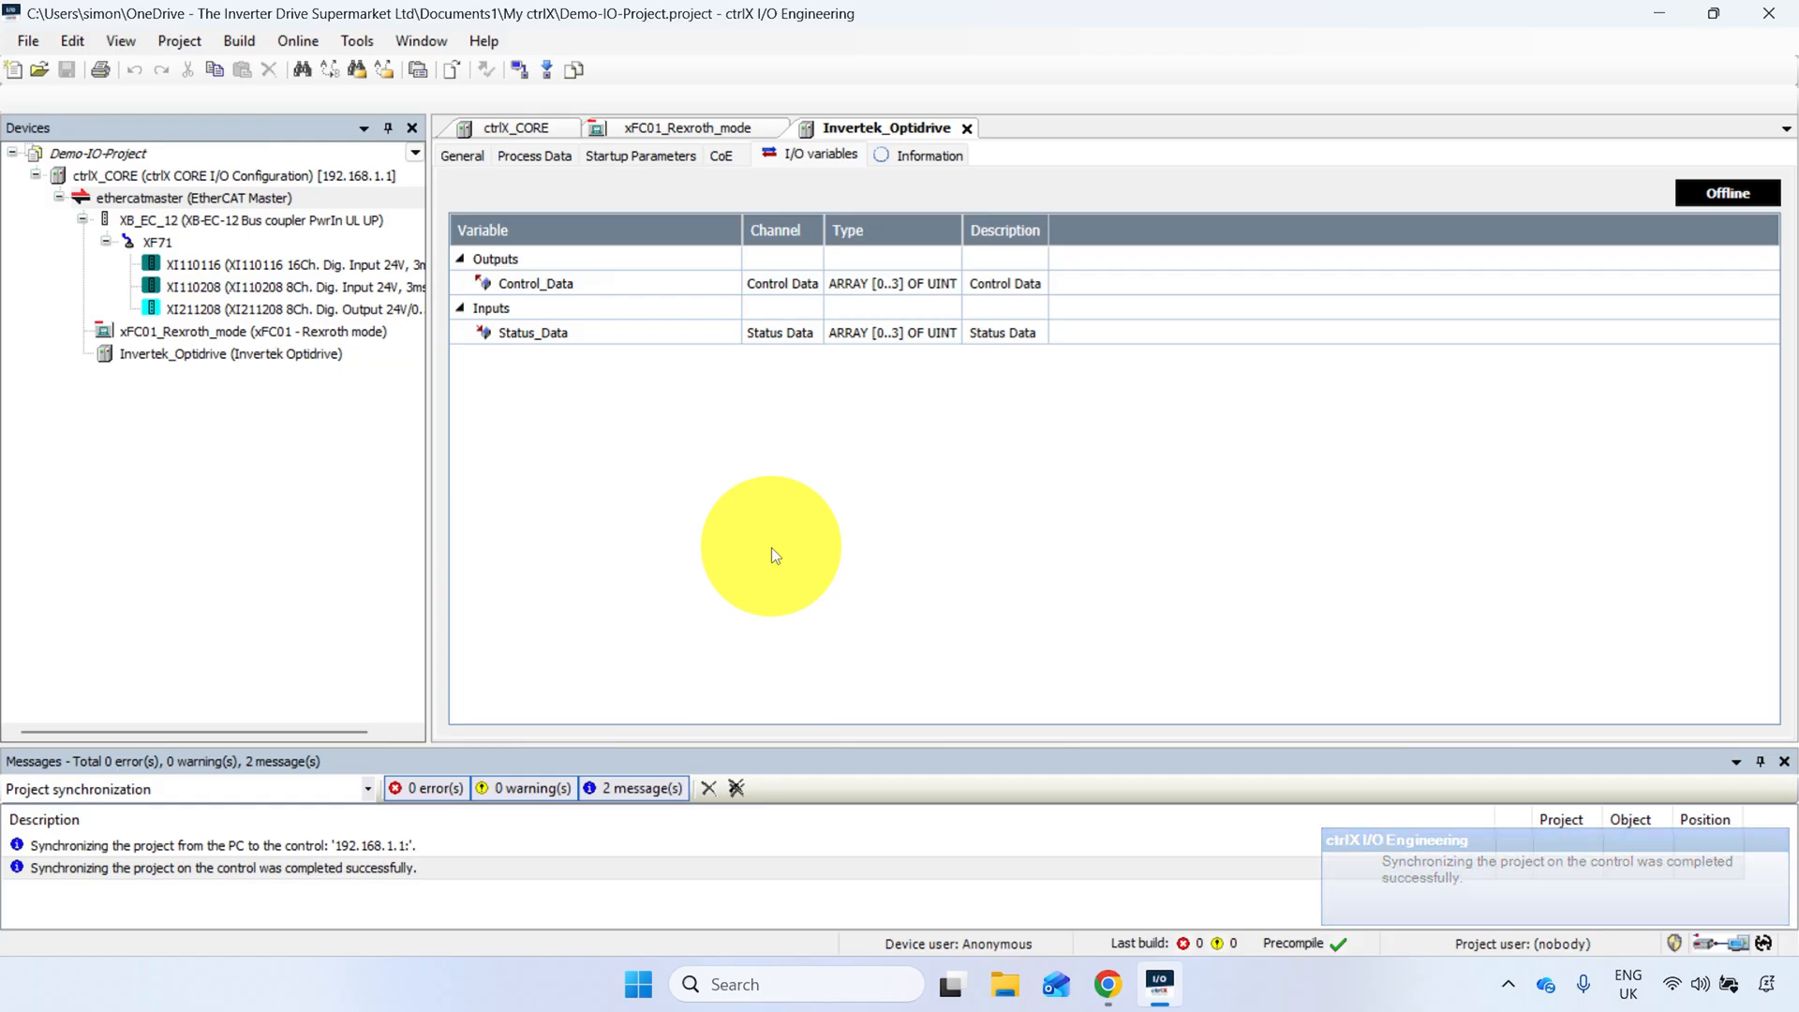
left_click(1775, 11)
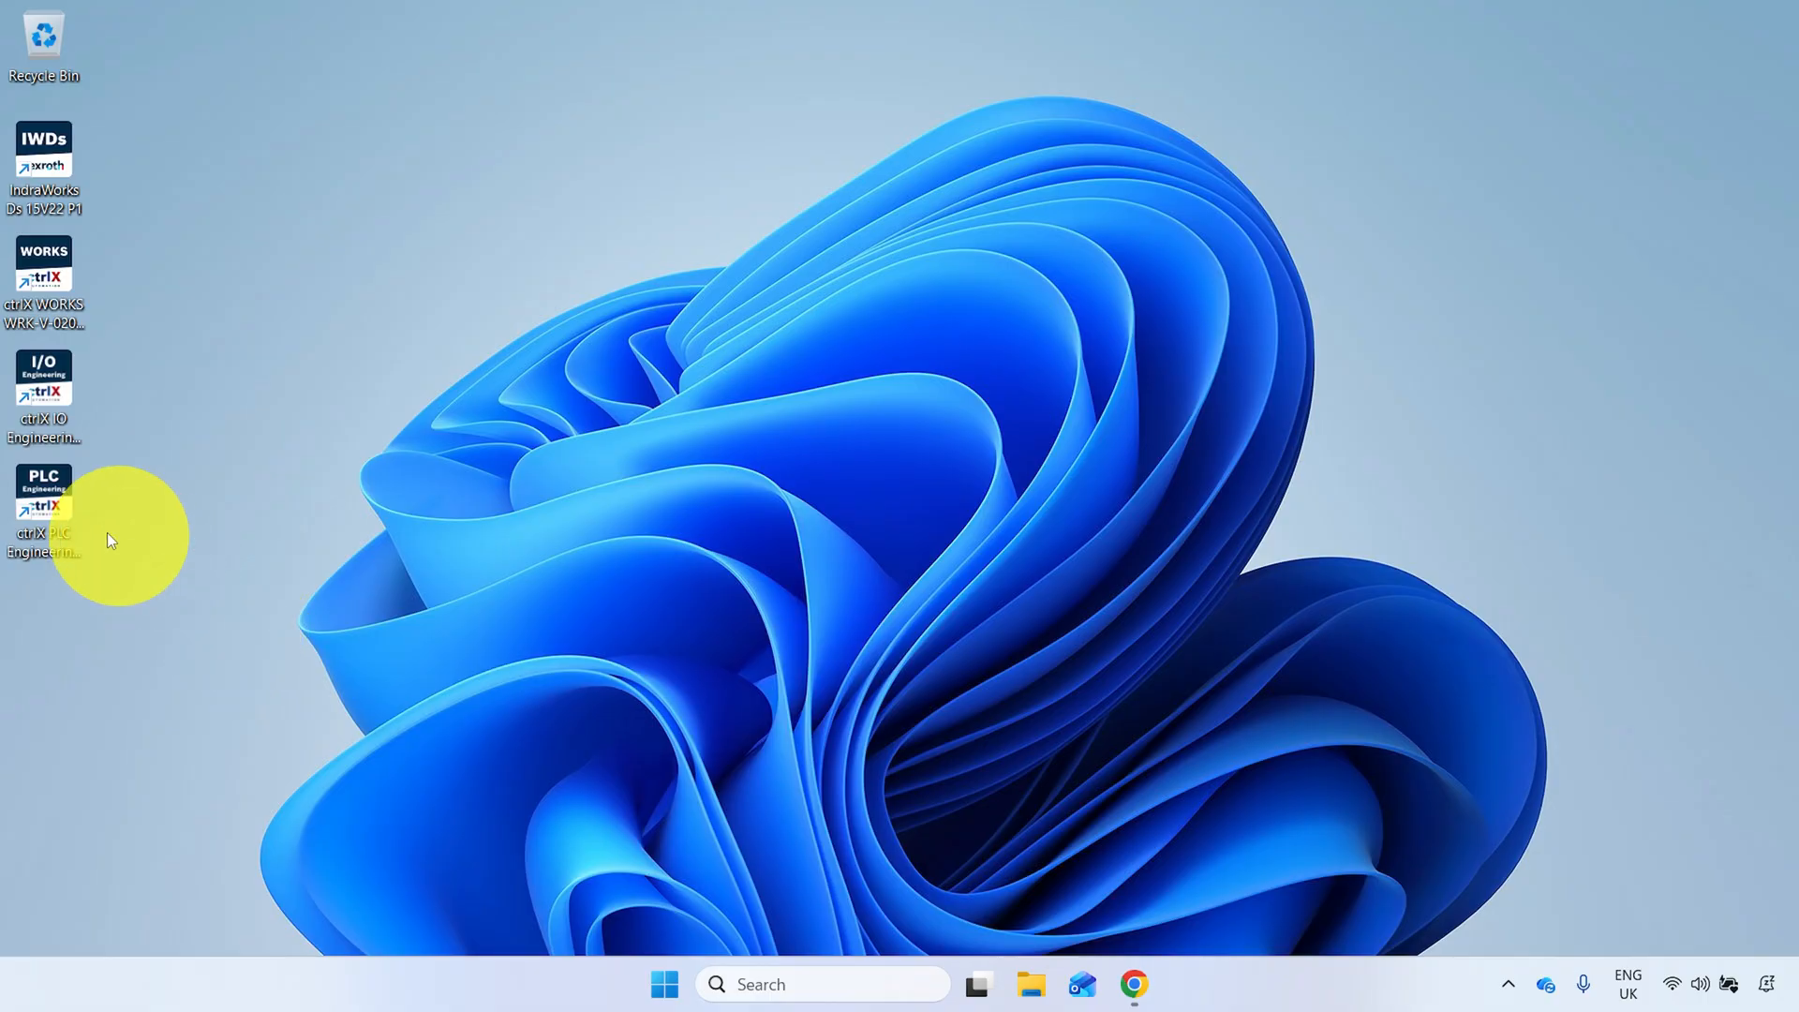
- In ctrlX PLC Engineering, open Demo-PLC-Project and start online real-time data selection for ethercat_master_instances_ethercatmaster, entering the account password to log in to 192.168.1.1
double_click(58, 503)
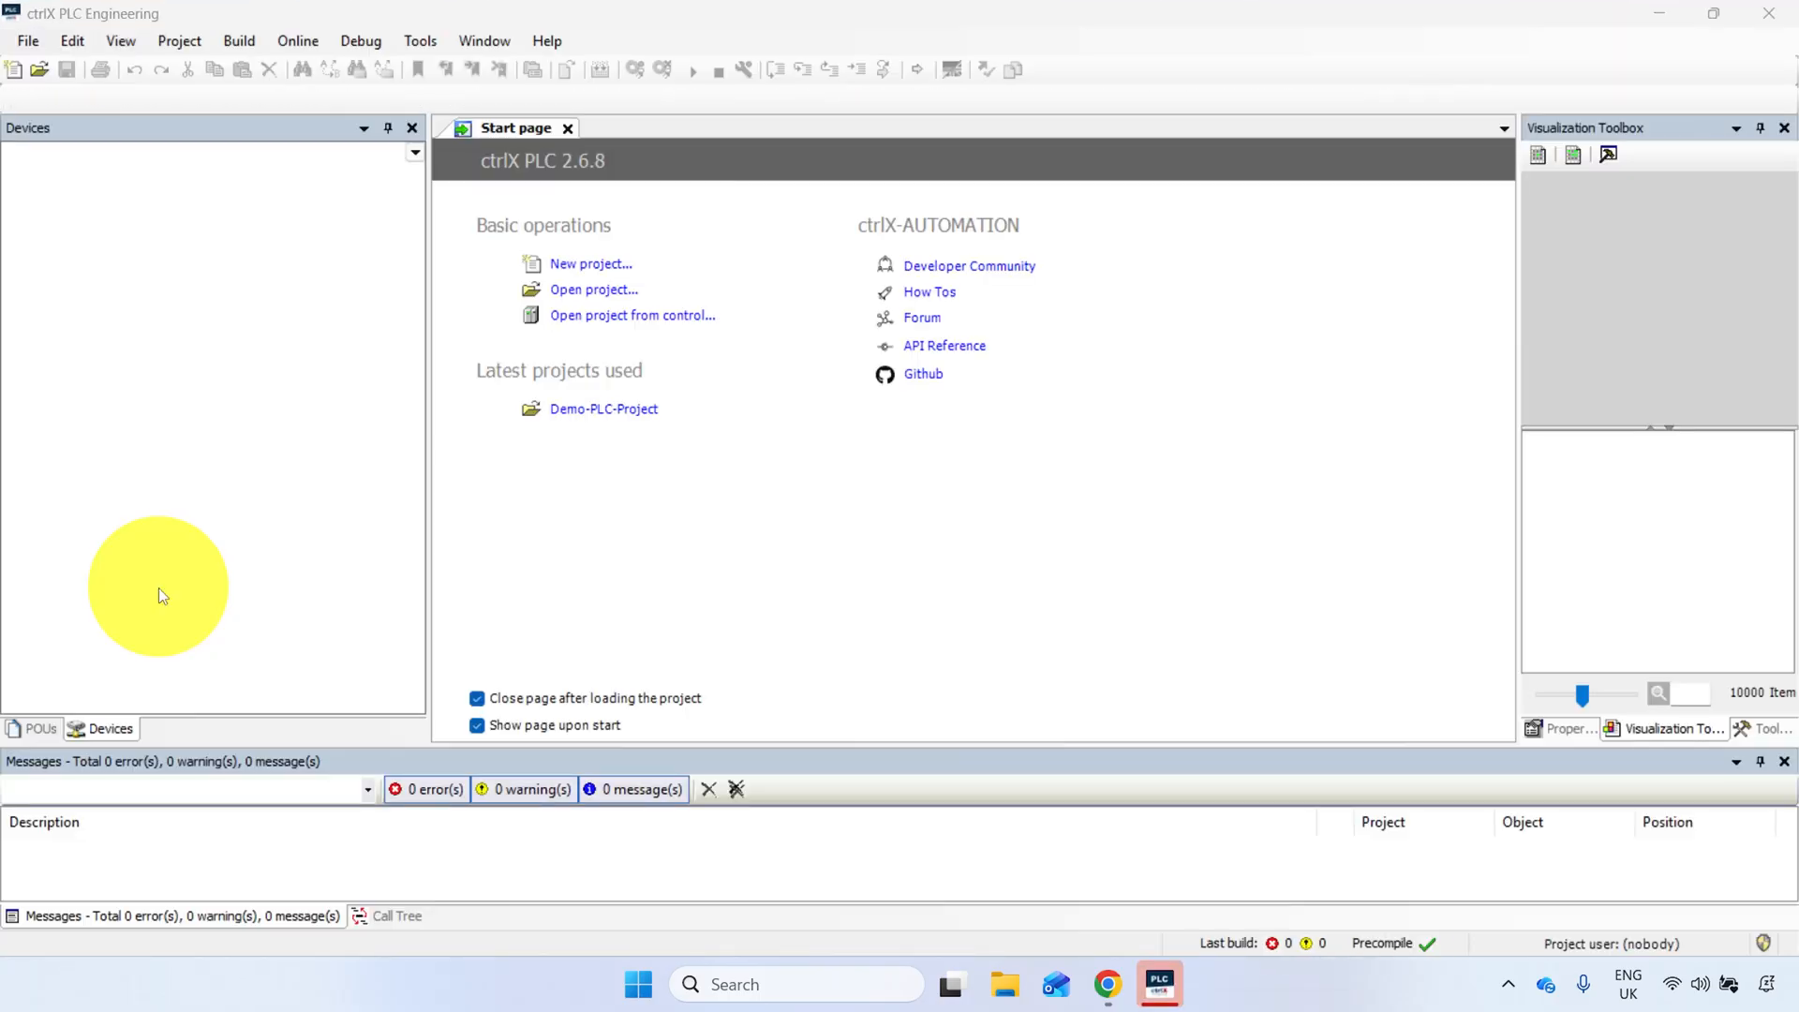
left_click(592, 411)
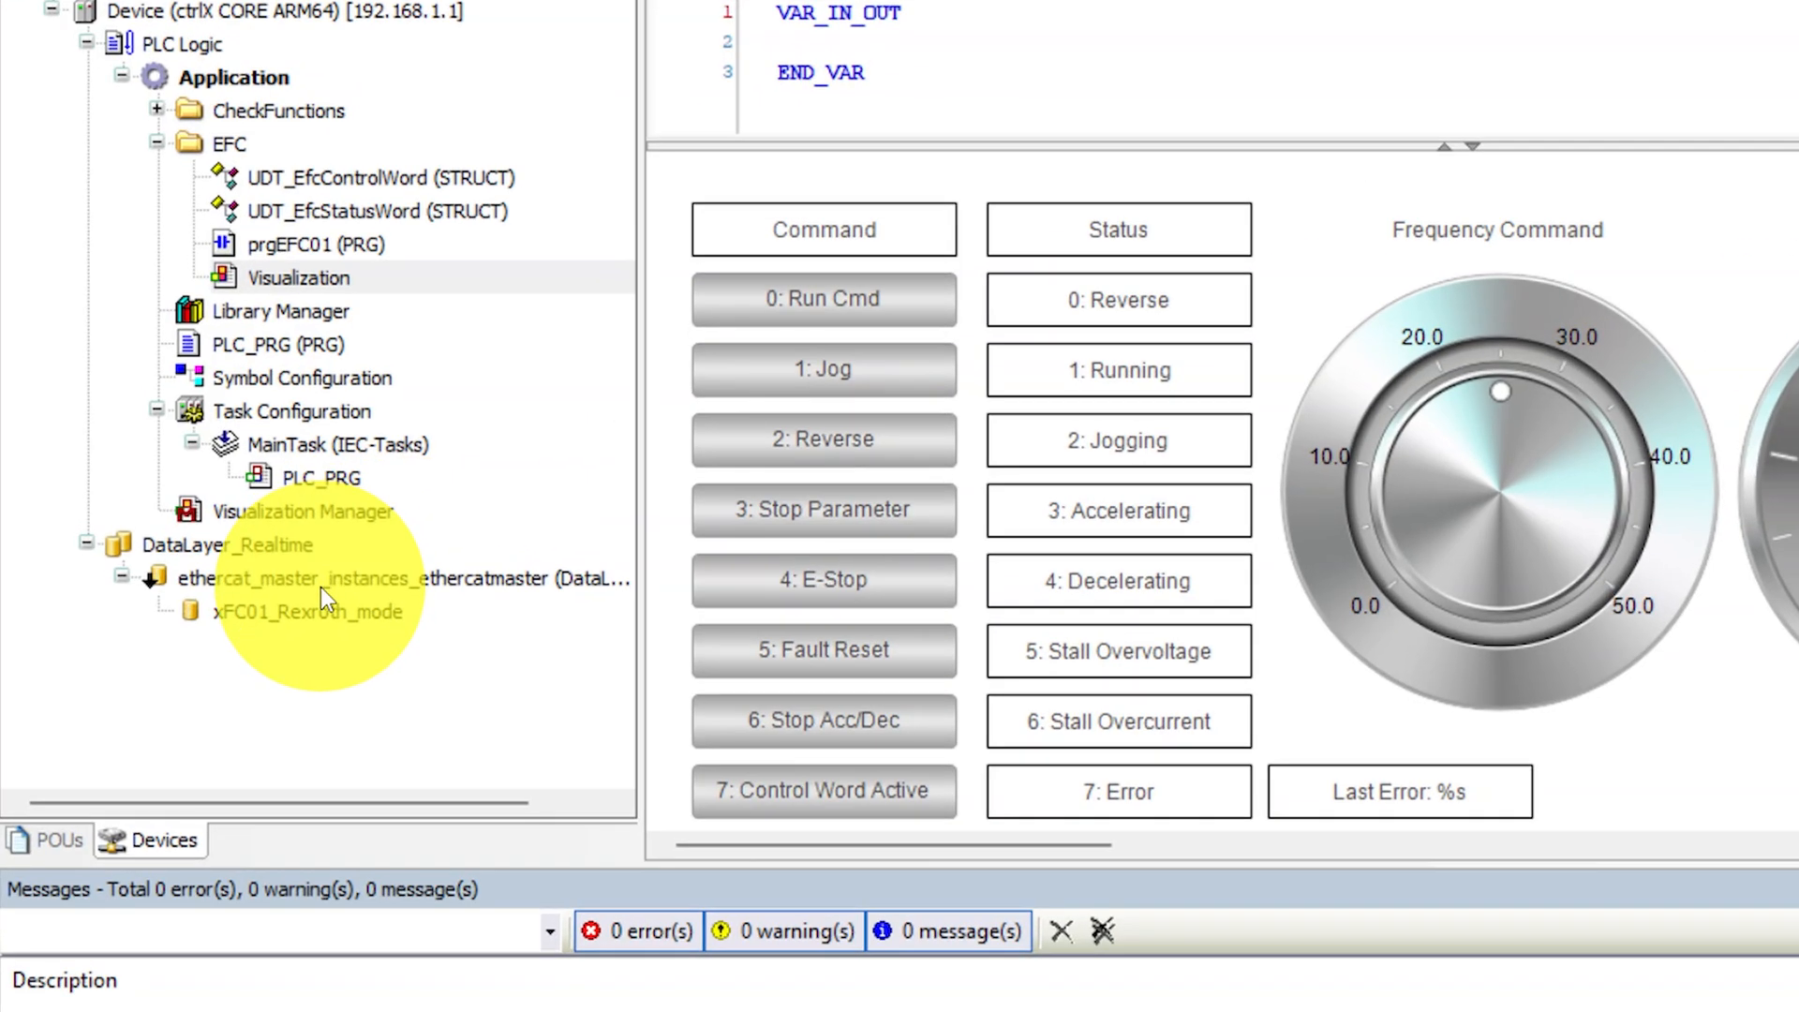
right_click(213, 559)
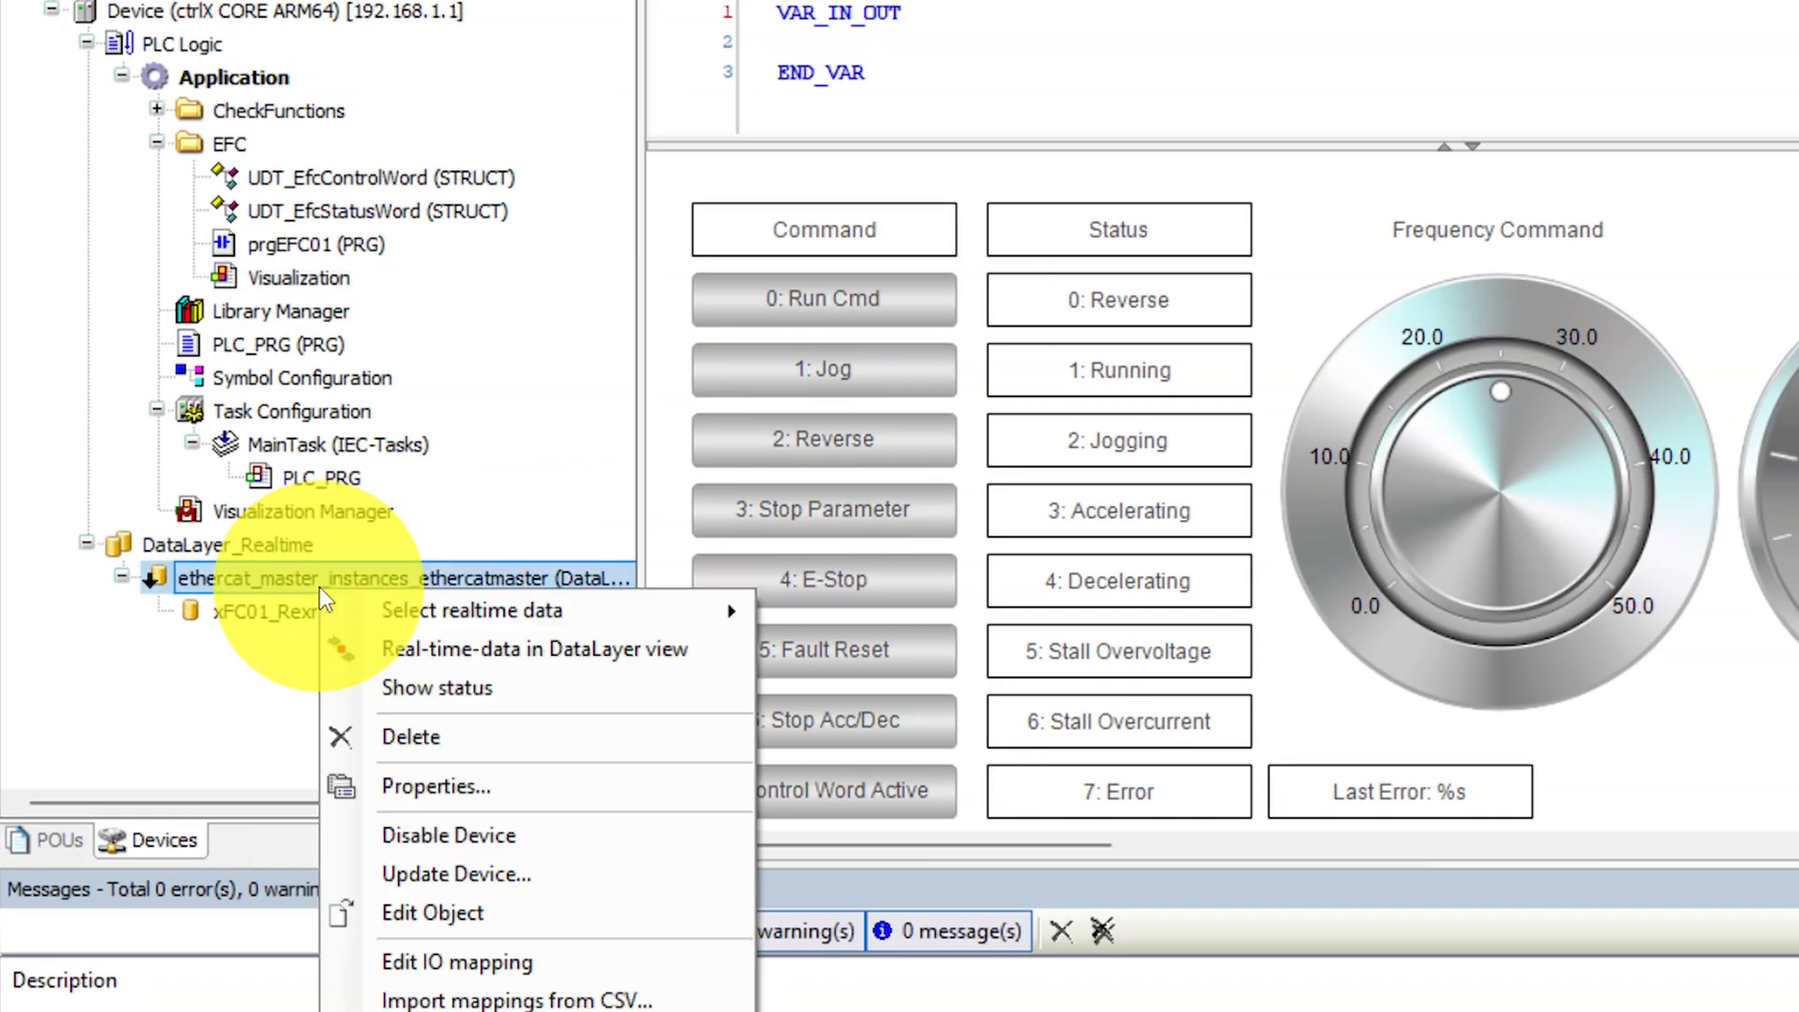
left_click(495, 598)
left_click(905, 613)
key("Tab")
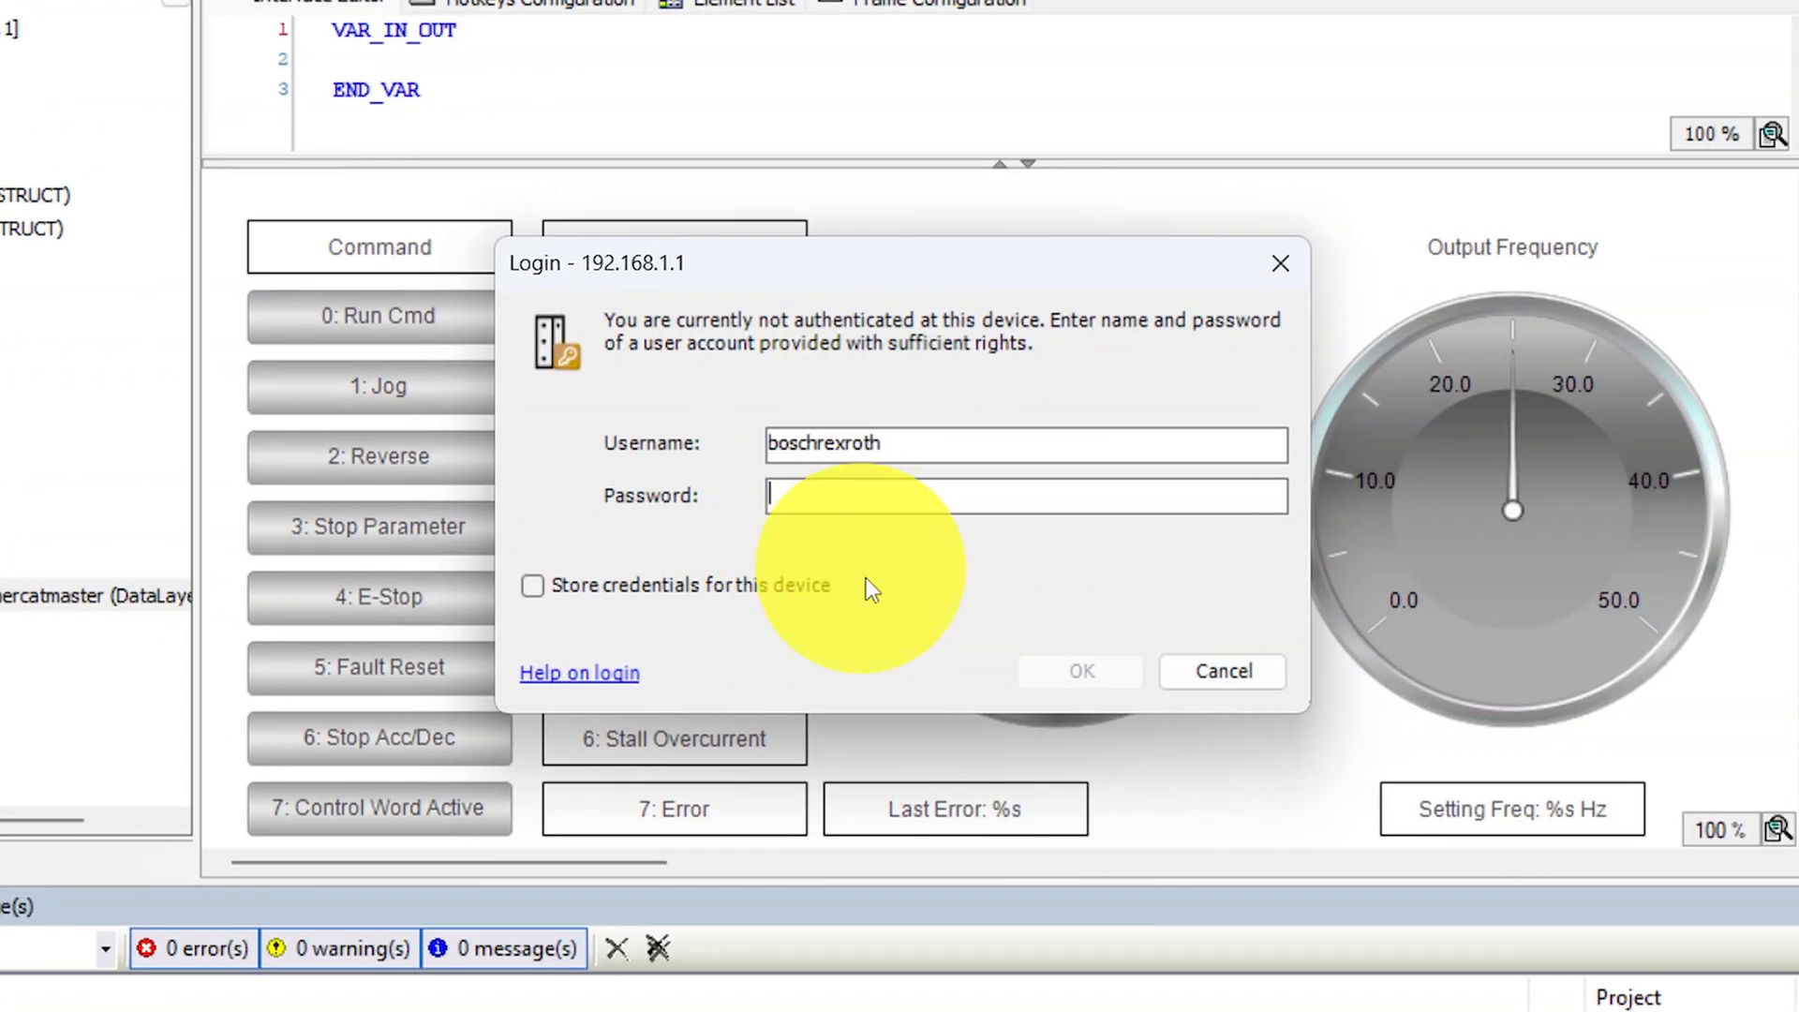
type("•••••••••")
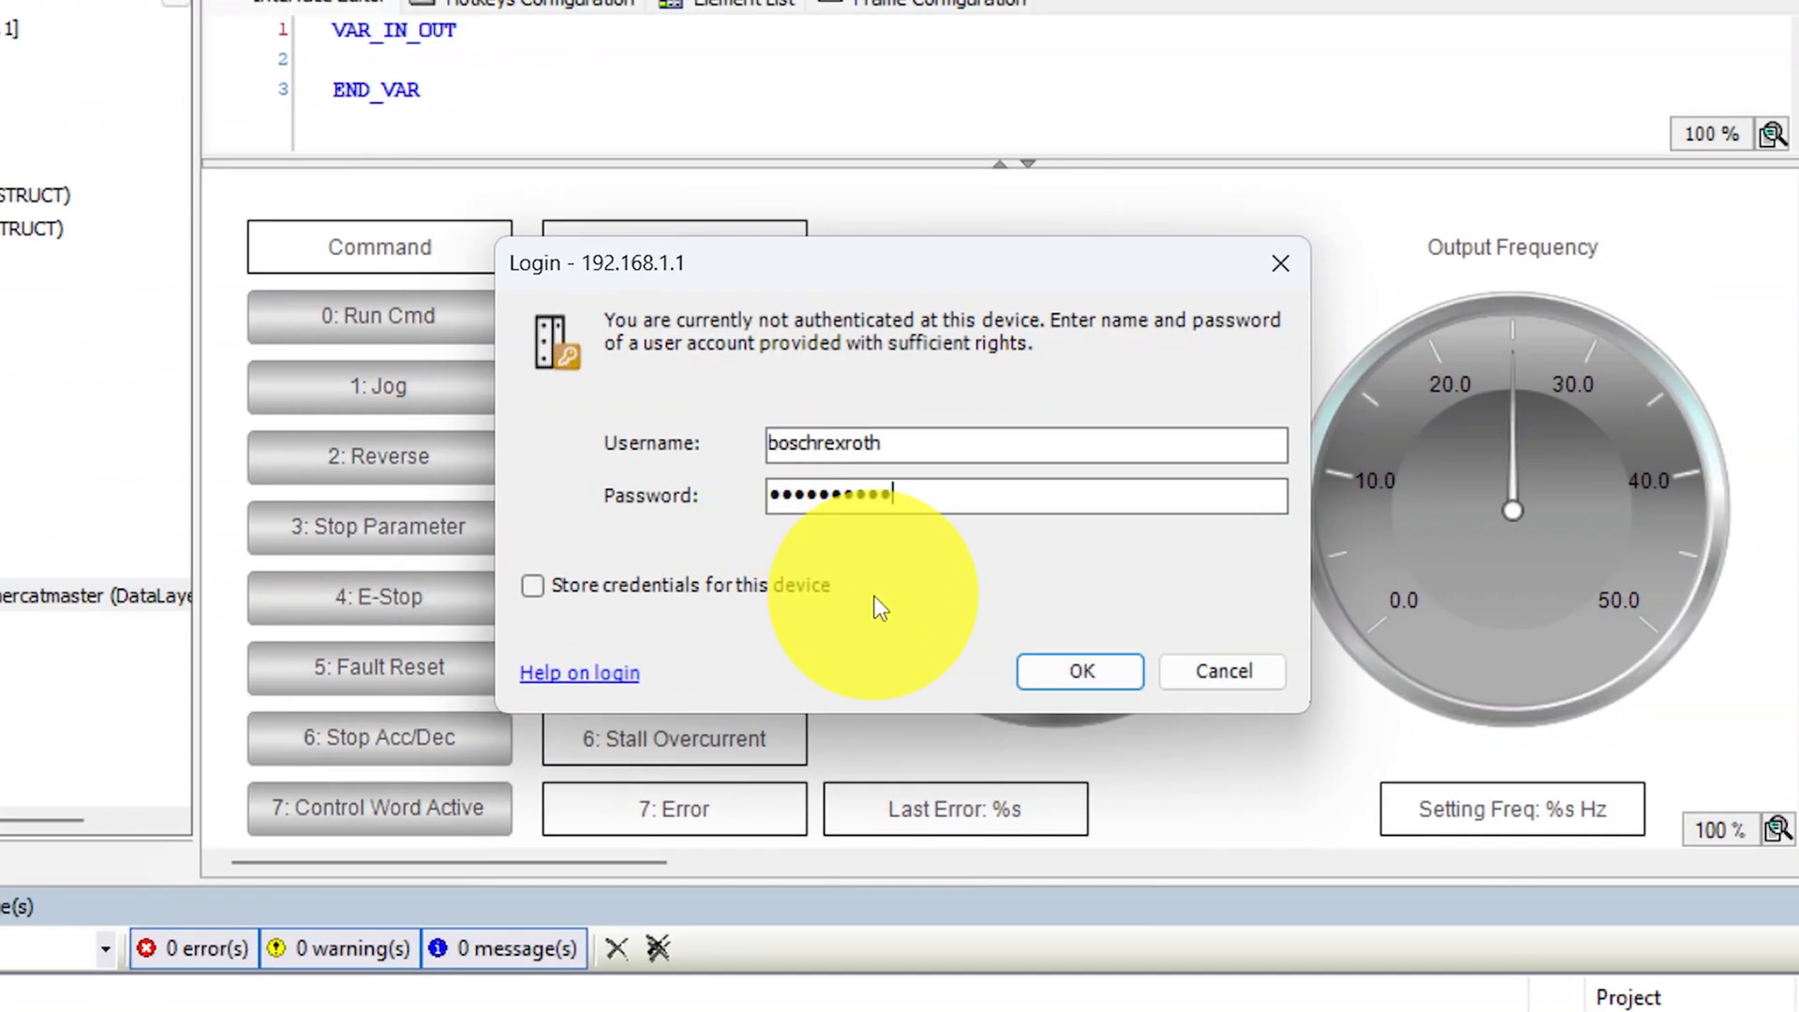
key("Return")
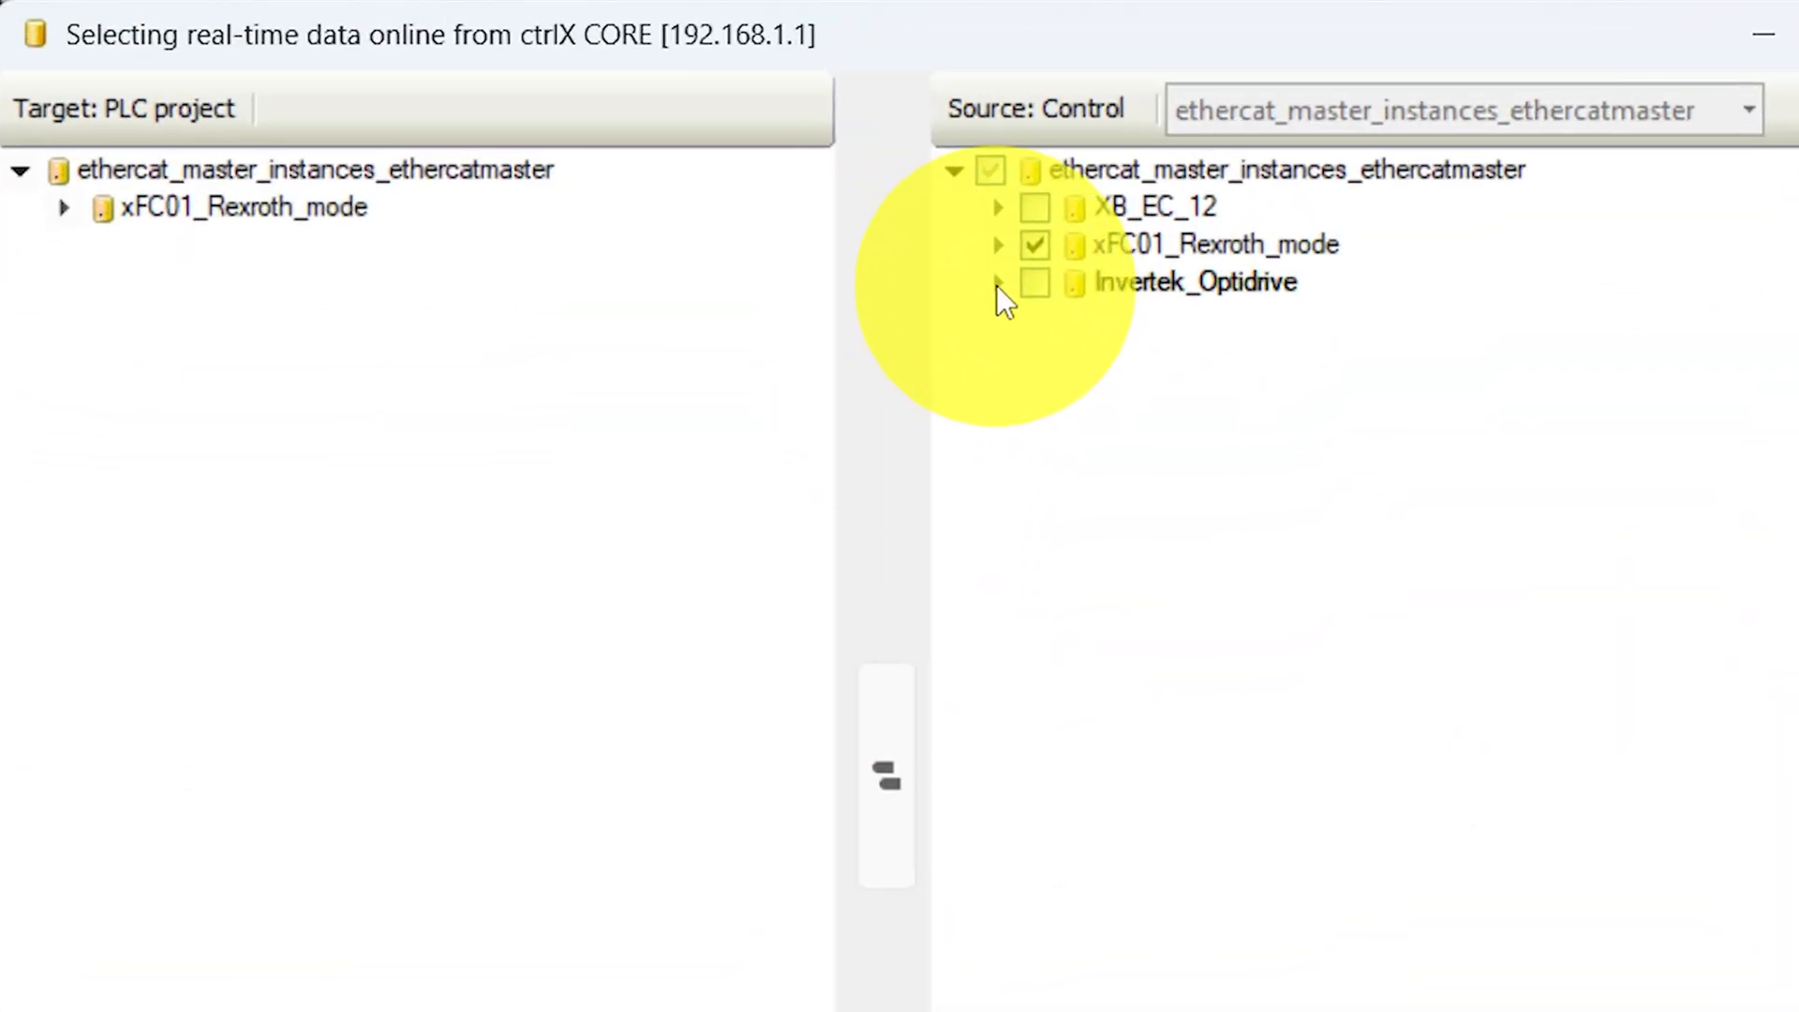
- Transfer Invertek_Optidrive with its Inputs.Status_Data and Outputs.Control_Data into the PLC project and confirm the real-time data selection
left_click(993, 280)
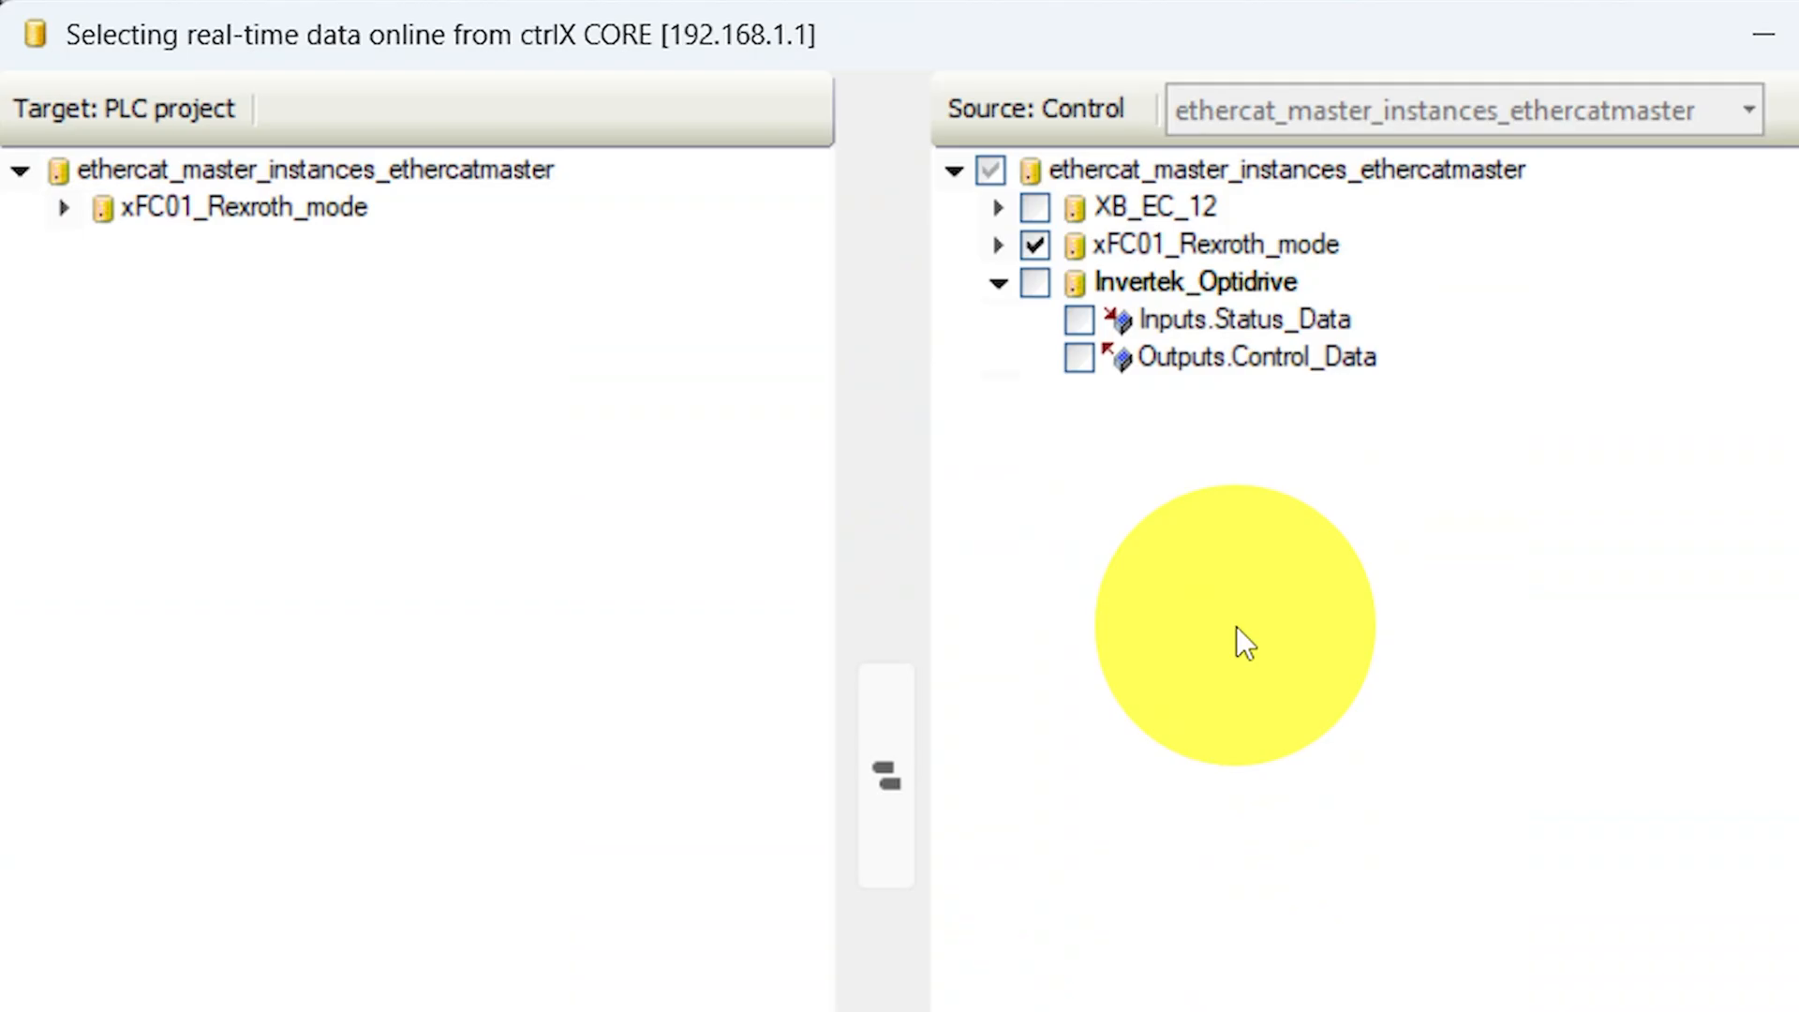
left_click(1035, 281)
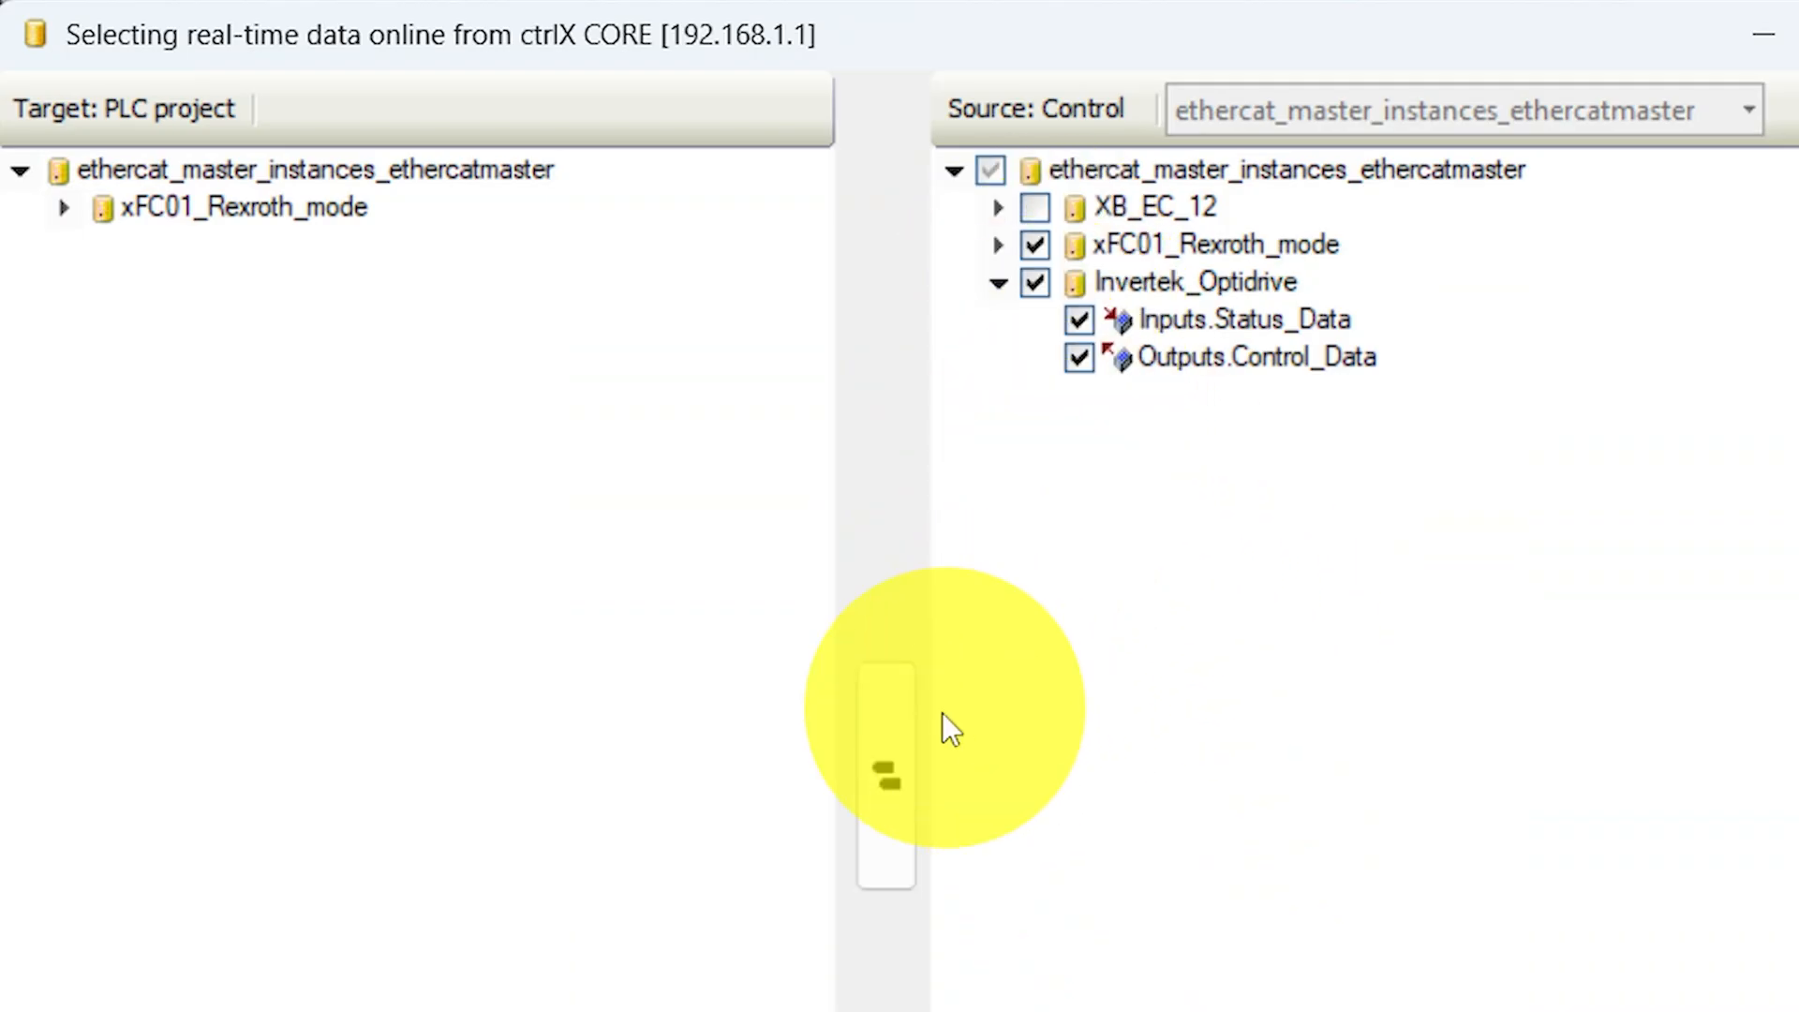
left_click(890, 773)
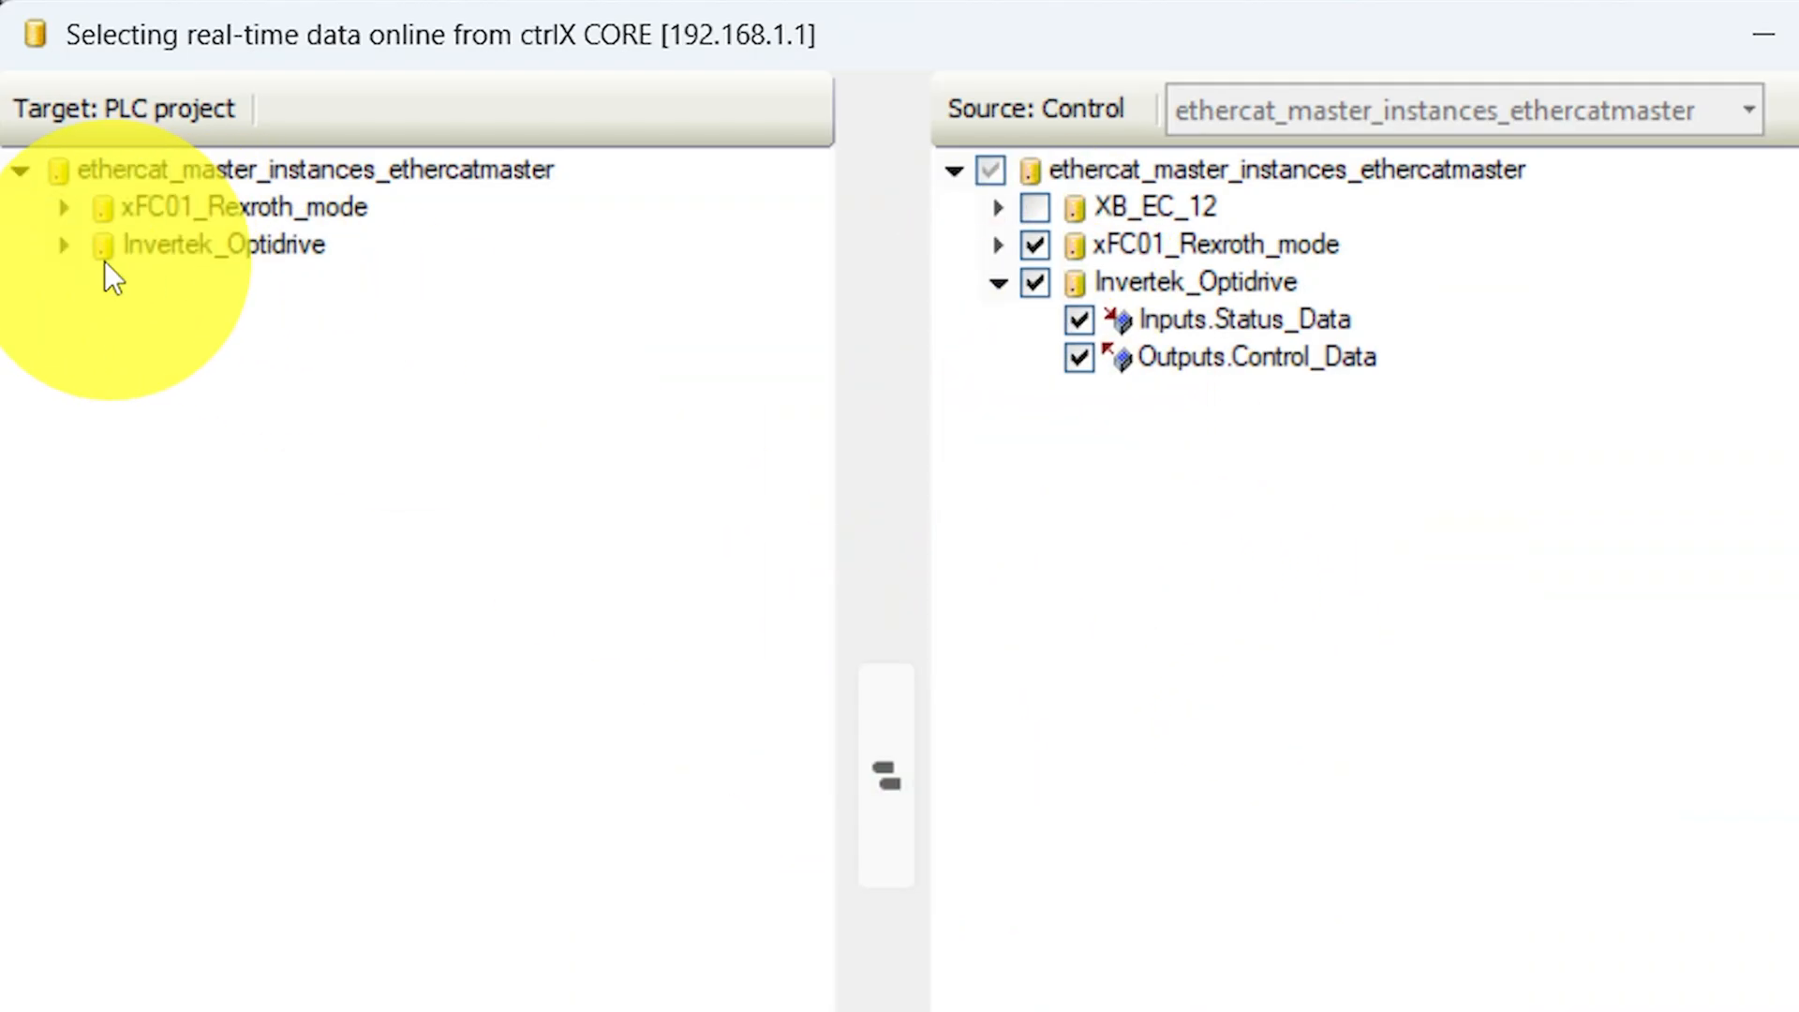
left_click(62, 245)
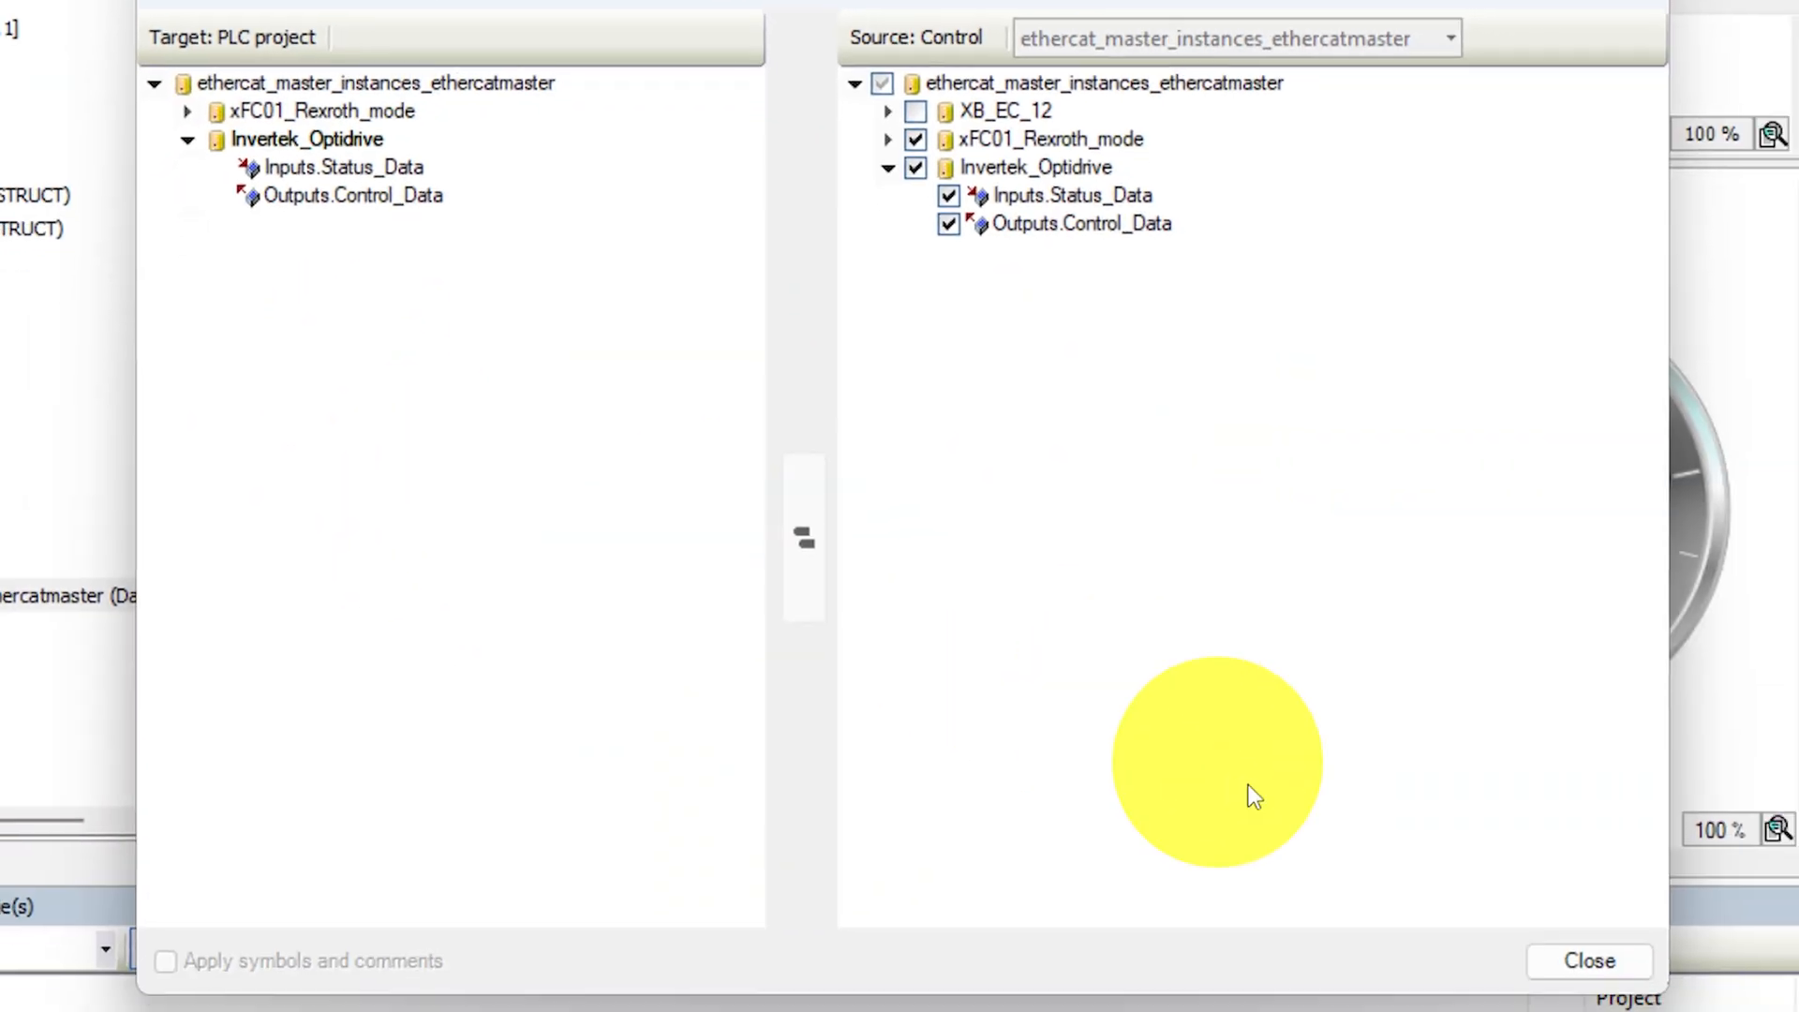
left_click(1563, 963)
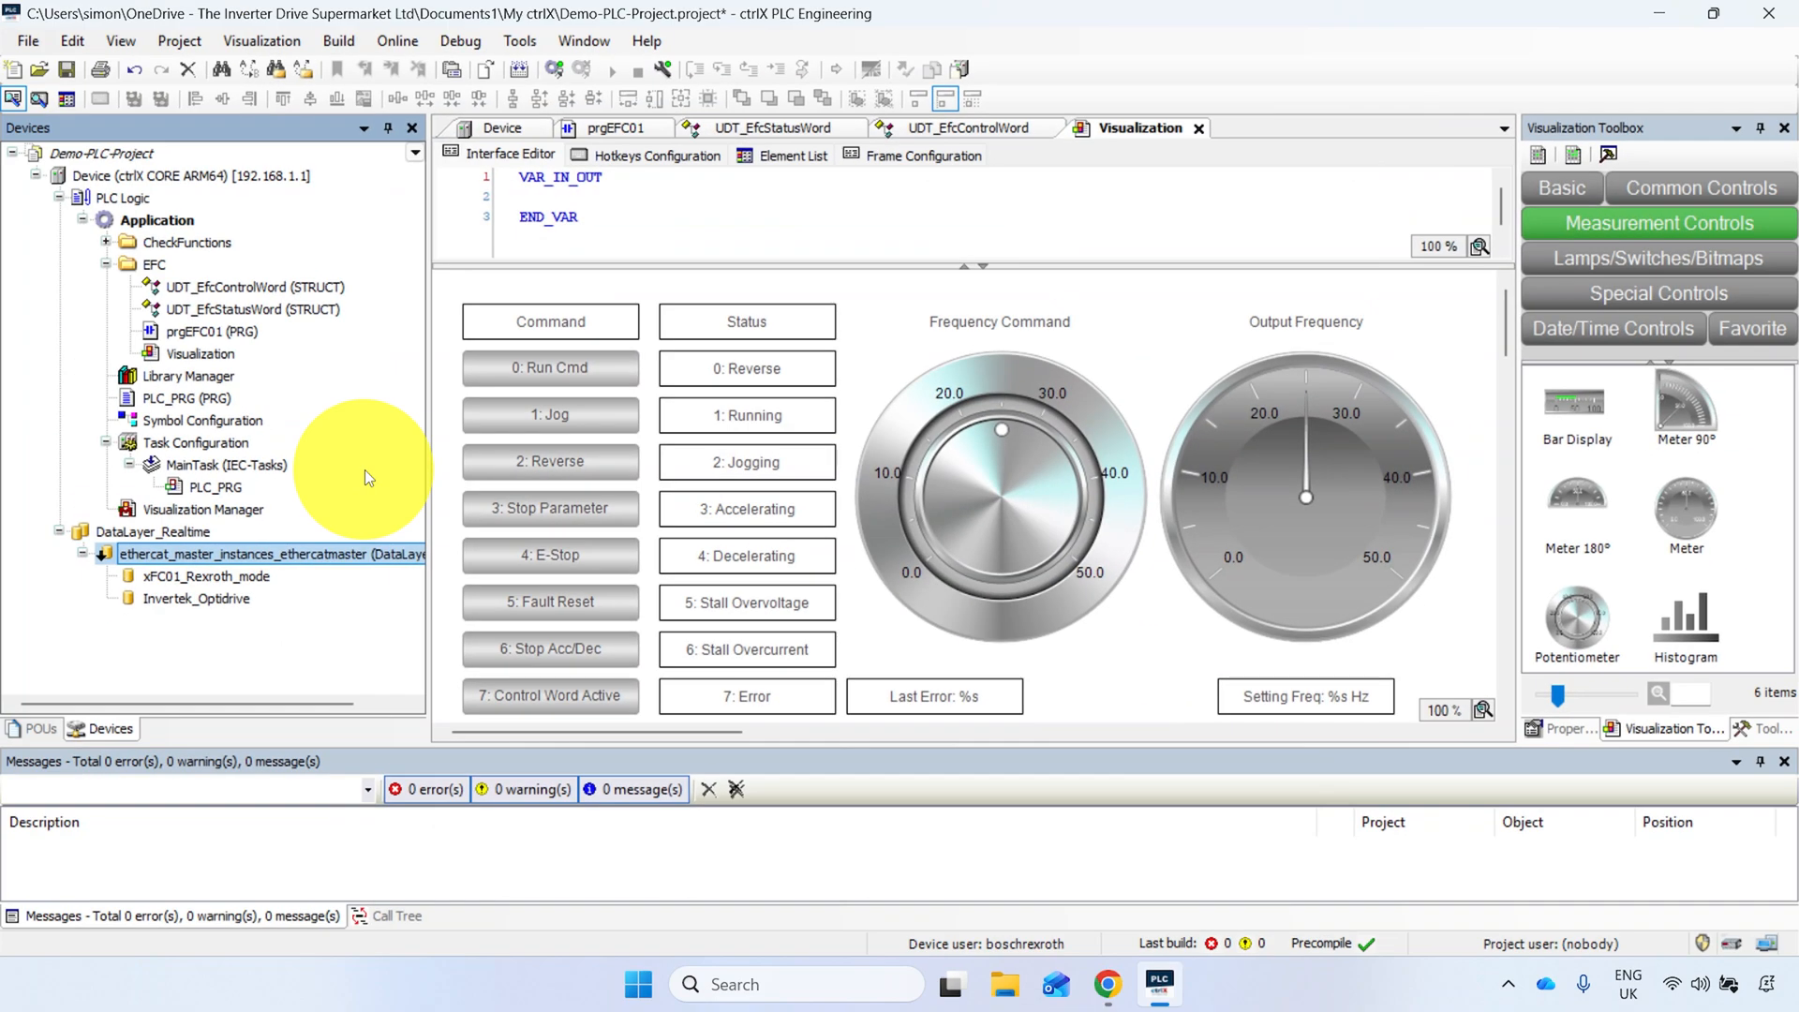